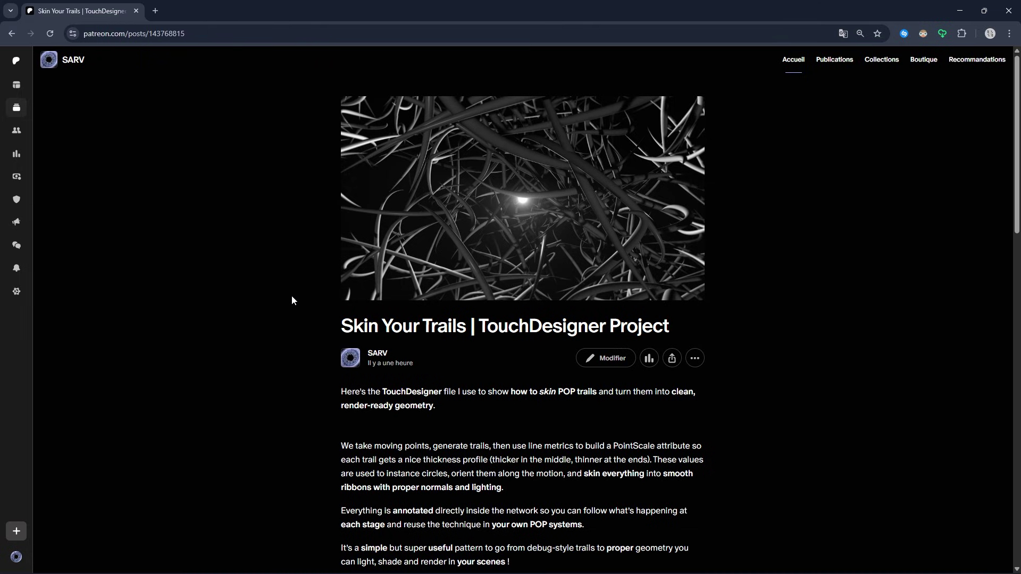
- Read through the Skin Your Trails post, including its description of the technique and the attached project file
scroll(287, 296, "down", 4)
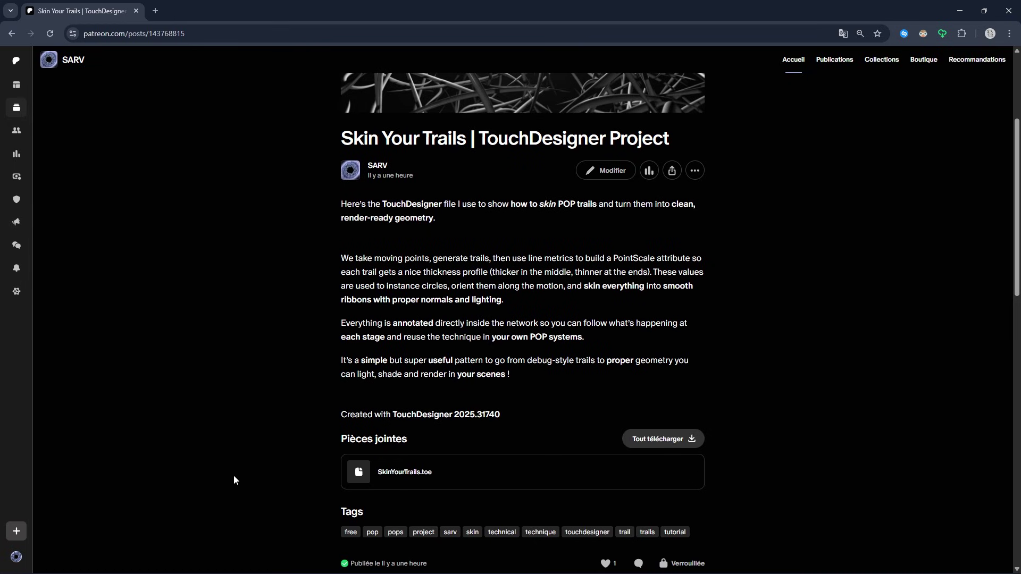
scroll(271, 449, "up", 5)
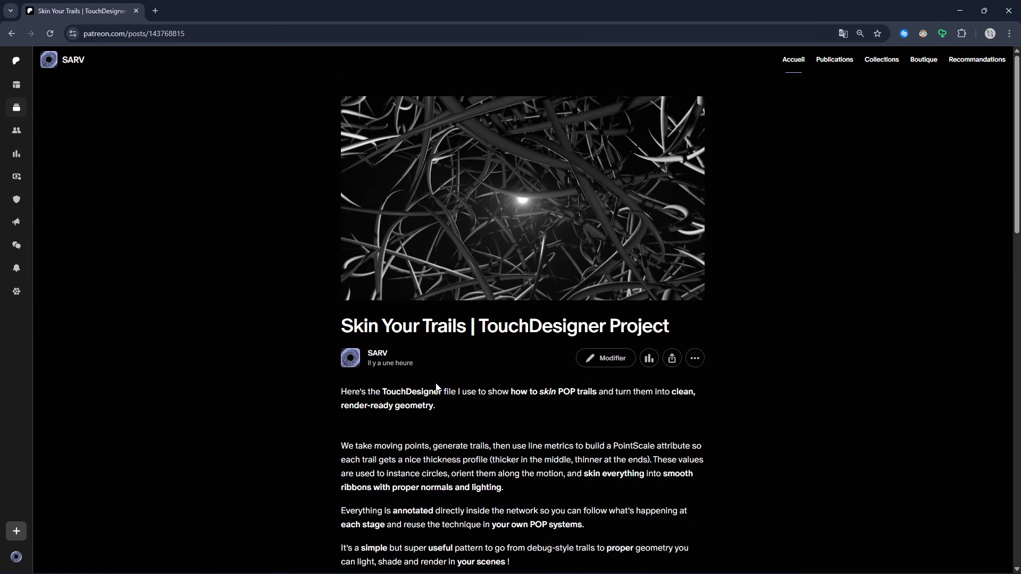
scroll(414, 349, "down", 4)
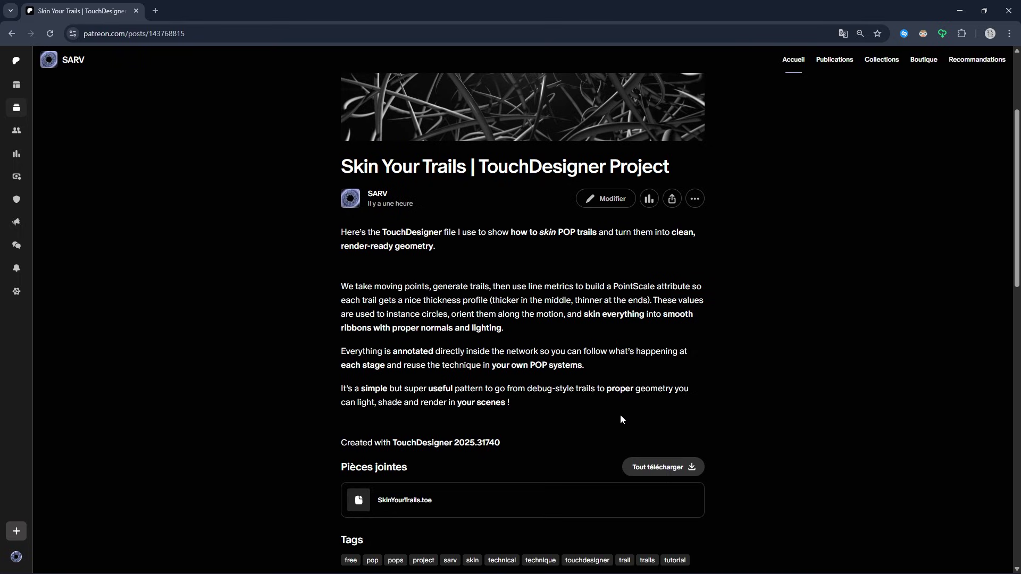
scroll(620, 420, "down", 2)
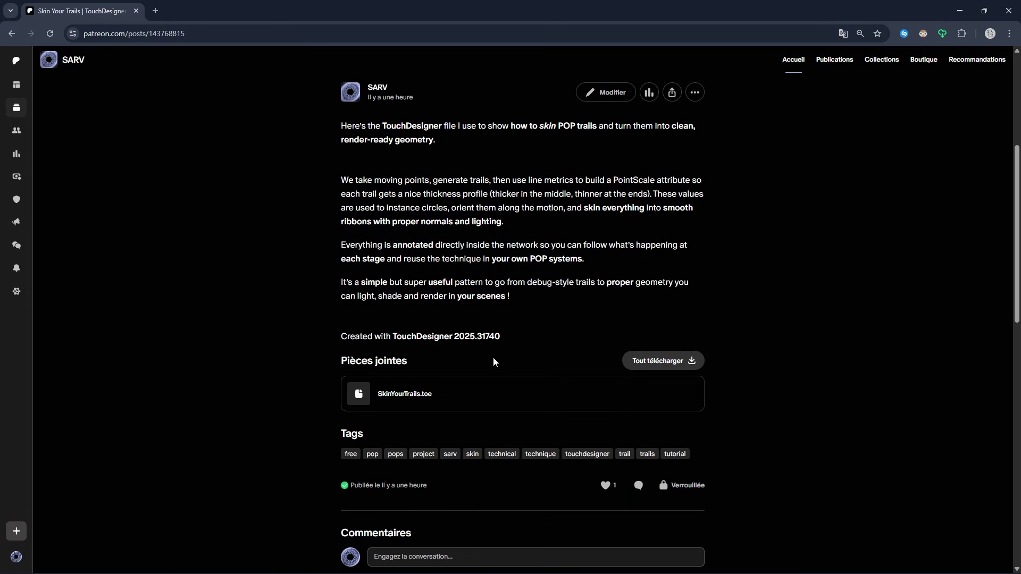
scroll(359, 372, "up", 2)
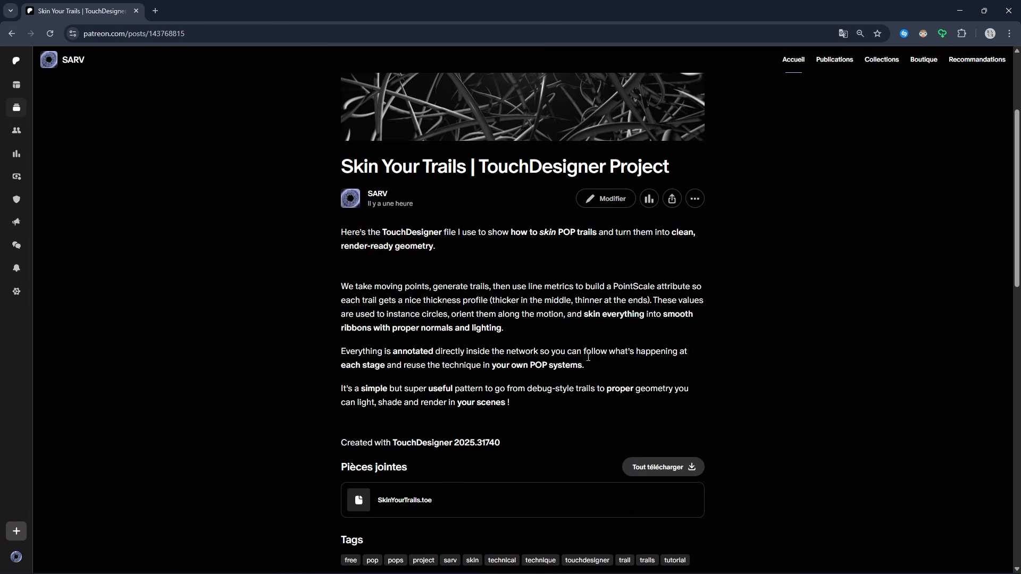
scroll(519, 432, "up", 3)
scroll(585, 479, "down", 2)
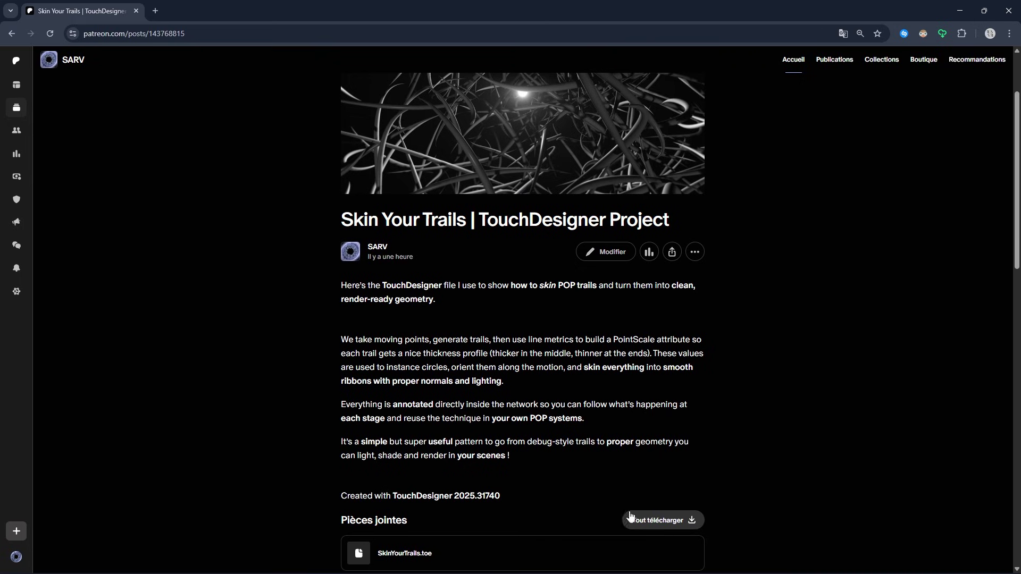
scroll(630, 513, "up", 2)
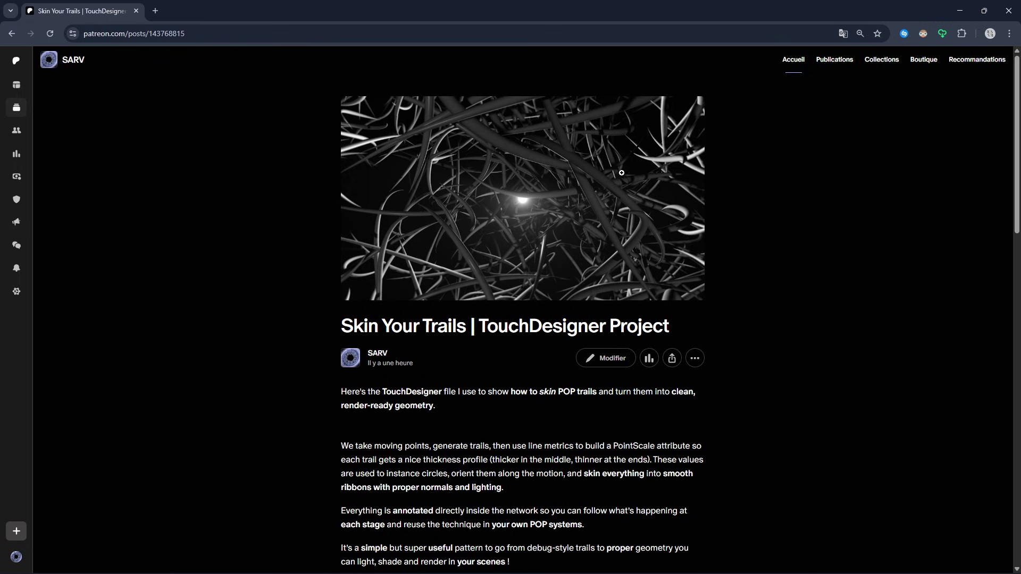
- Switch to TouchDesigner and add a Point Generator POP to the empty network
mouse_move(582, 563)
left_click(646, 521)
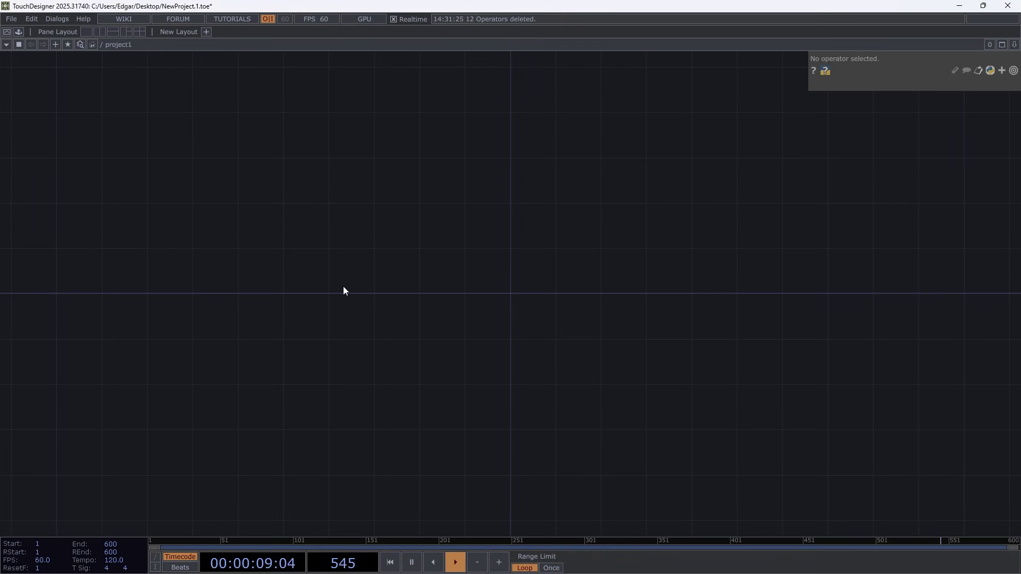
key("Tab")
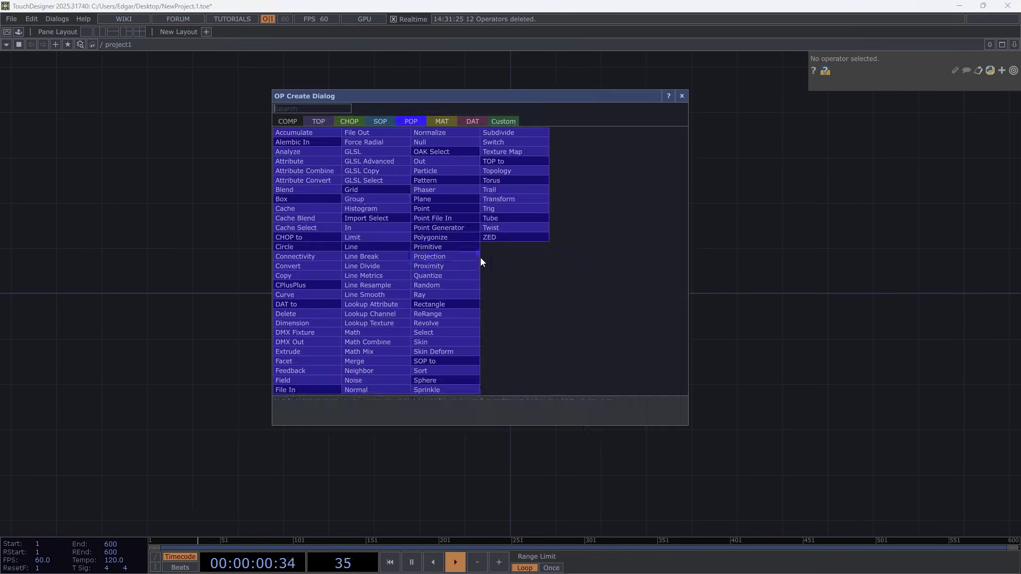
left_click(455, 197)
left_click(470, 296)
- Configure the Point Generator with Create Point Primitives off, Normal set to None, and 10 points
scroll(474, 308, "up", 5)
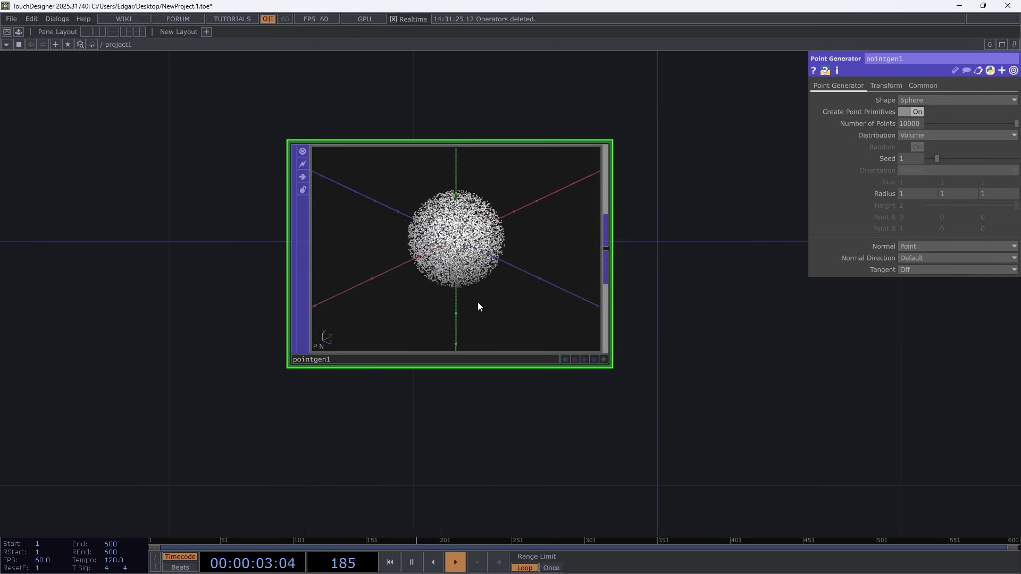
left_click(908, 113)
left_click(907, 245)
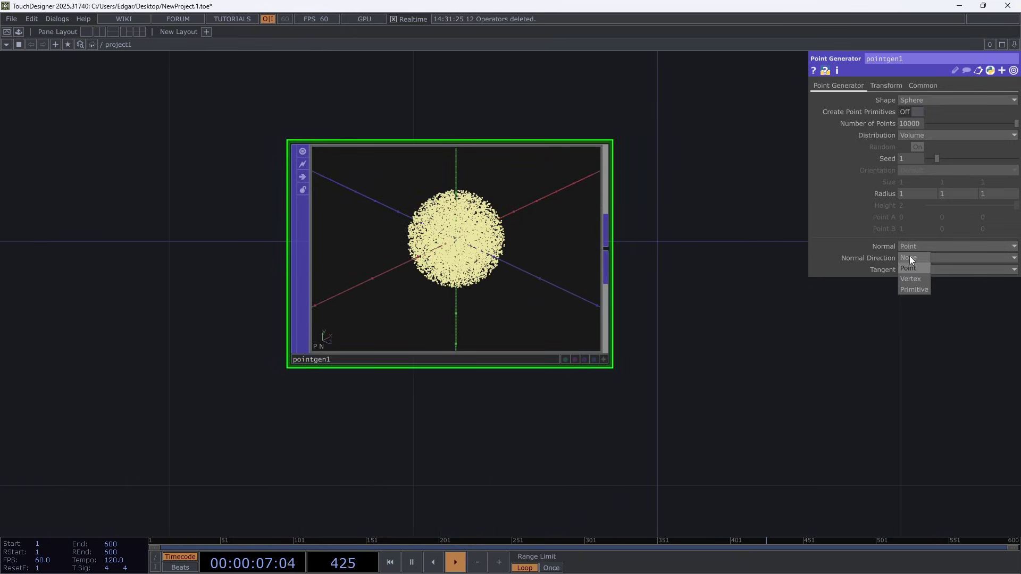
left_click(909, 258)
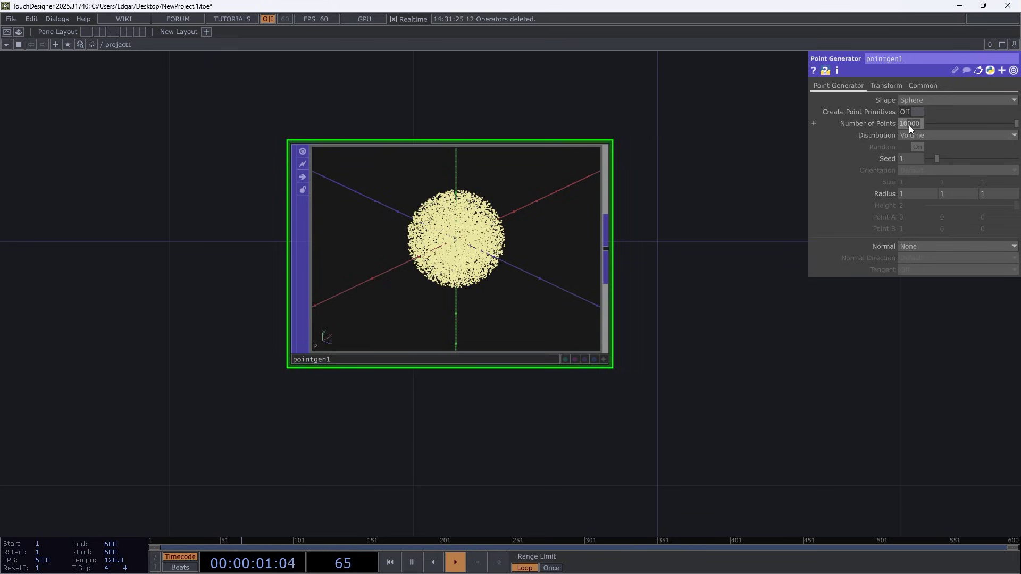
key("Return")
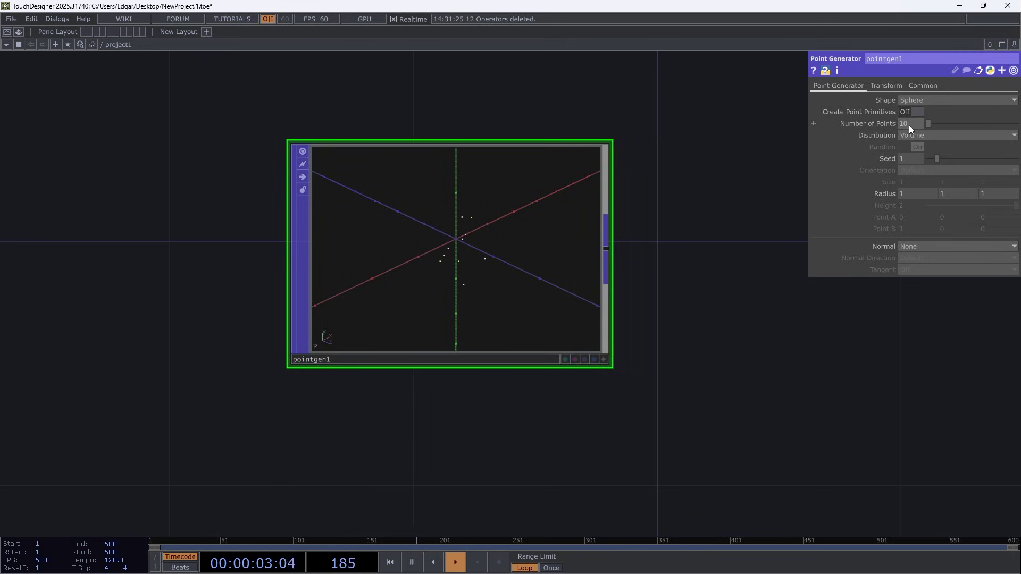
- Add a Noise POP fed by the output of pointgen1
left_click_drag(848, 389, 547, 384)
scroll(547, 384, "down", 2)
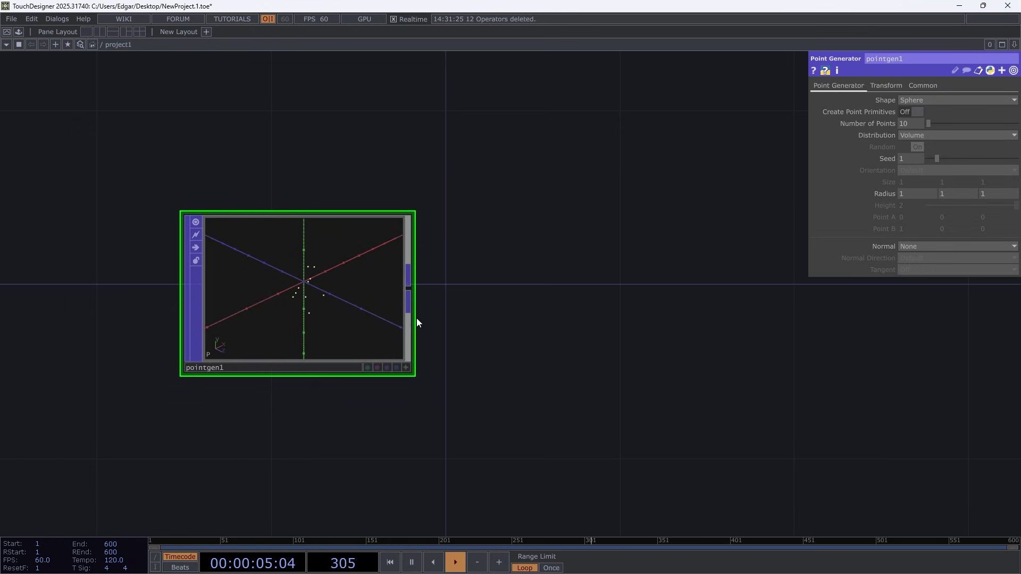
right_click(410, 290)
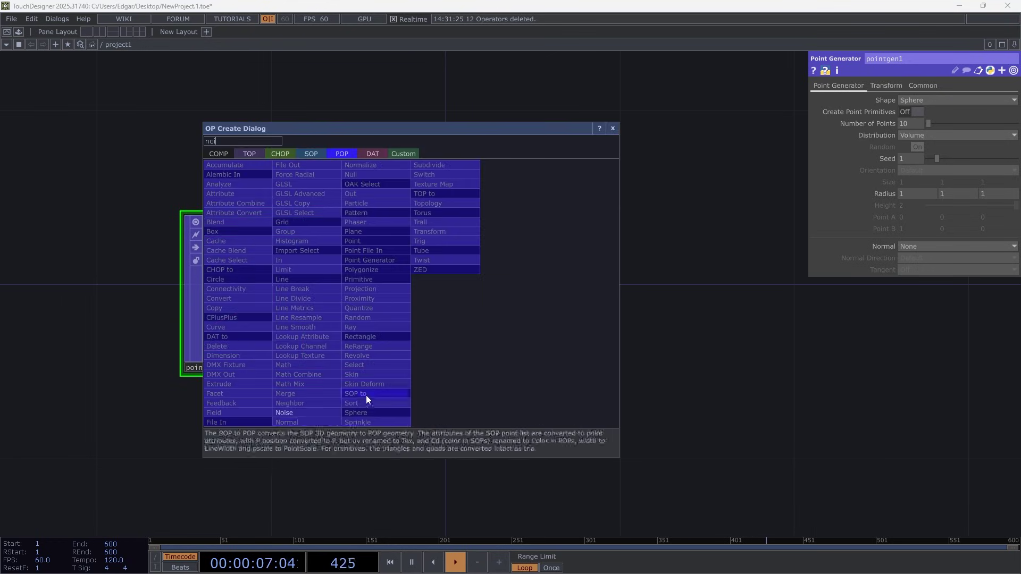
left_click(301, 410)
left_click(554, 292)
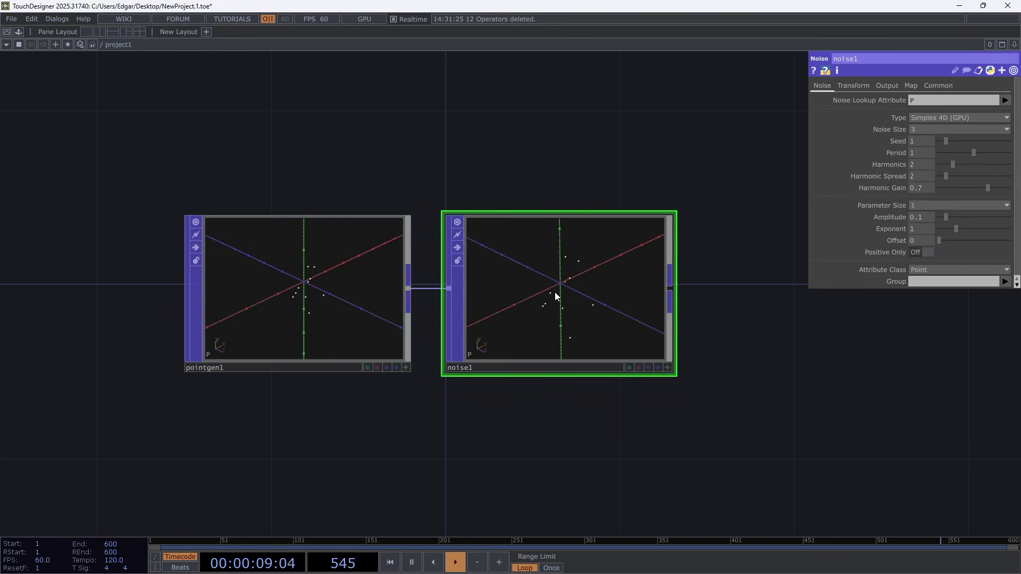
- Set the Seed of the Noise POP to 1.1
left_click(291, 305)
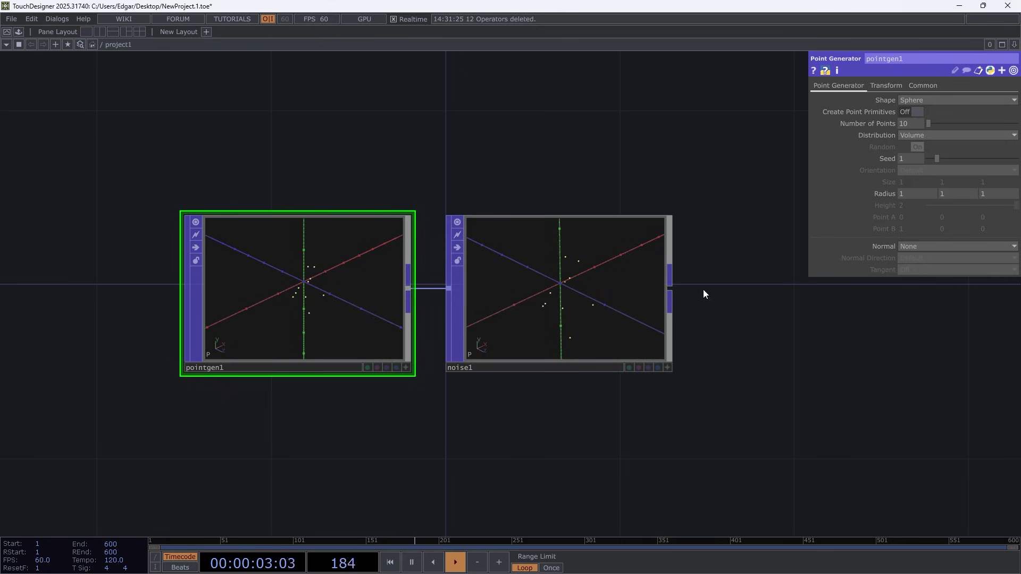
left_click(544, 298)
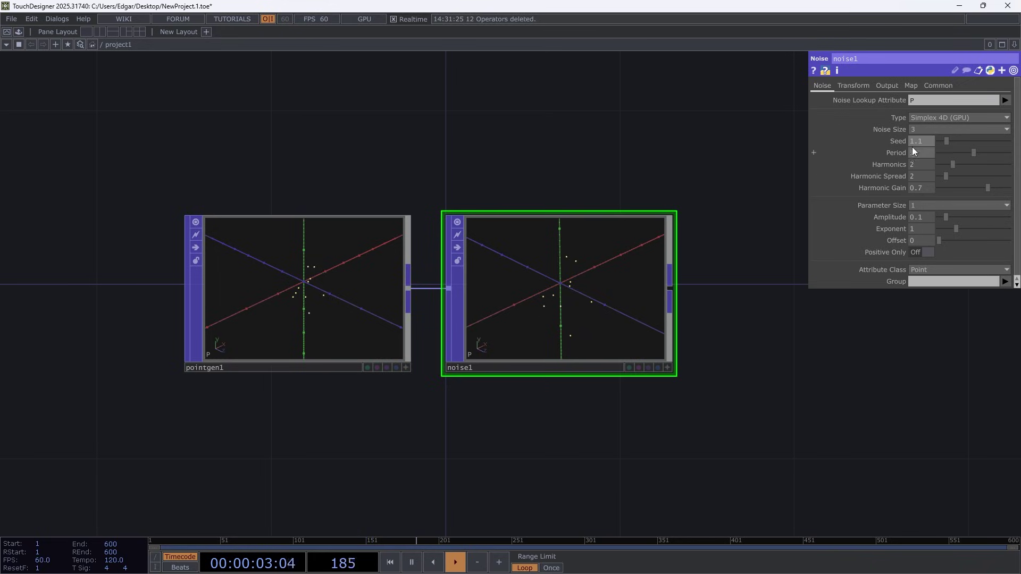
left_click_drag(717, 433, 575, 387)
- Add a Speed CHOP directly below the Noise POP in the network
scroll(607, 385, "down", 3)
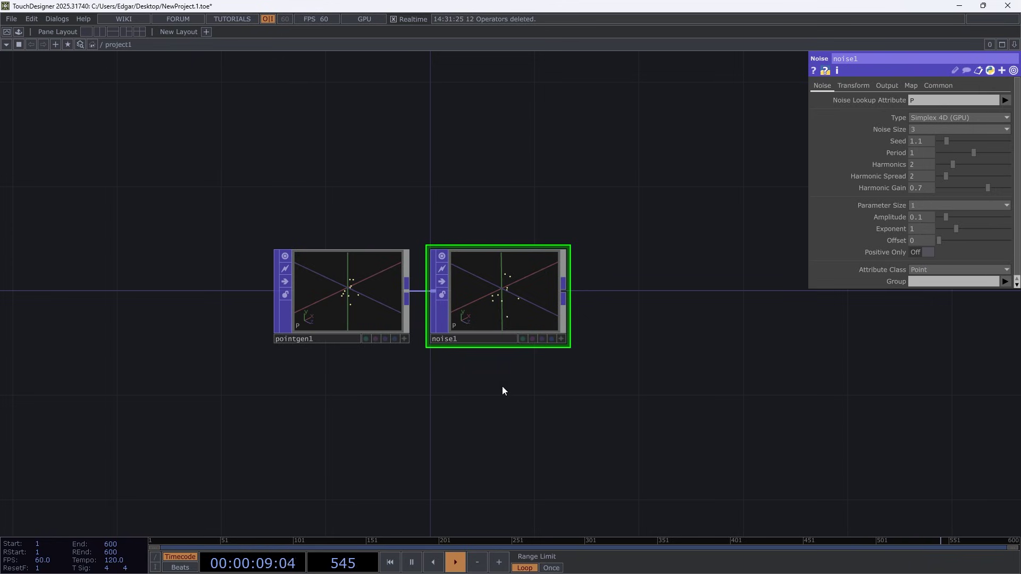
scroll(506, 367, "up", 3)
left_click_drag(497, 383, 406, 357)
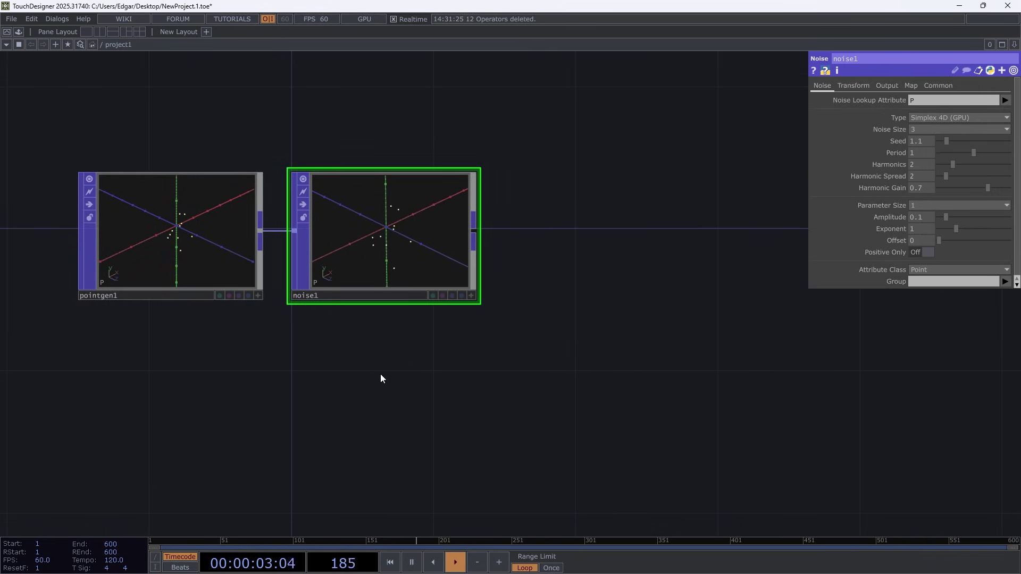
key("Tab")
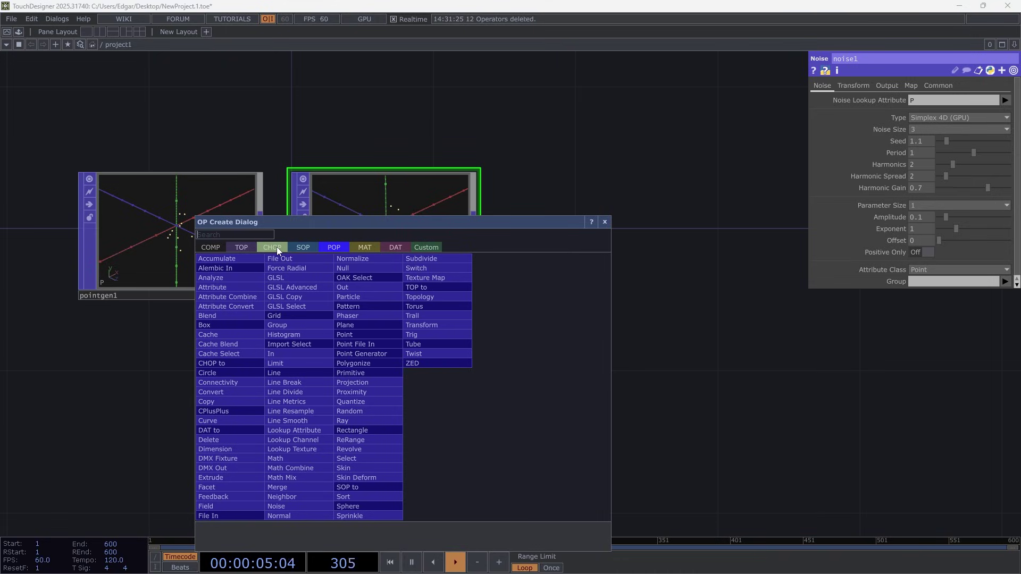
left_click(277, 247)
left_click(486, 514)
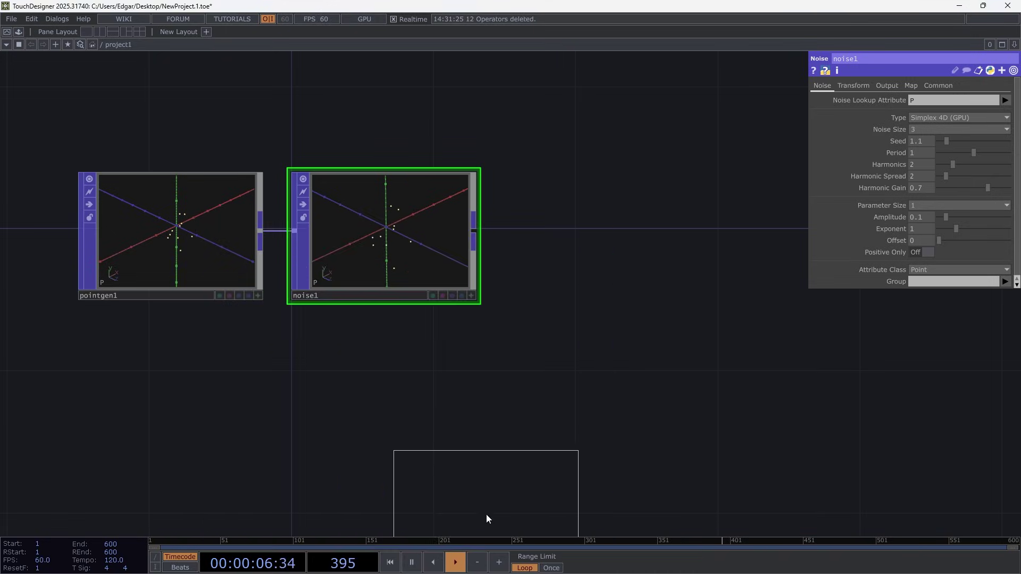
left_click(367, 384)
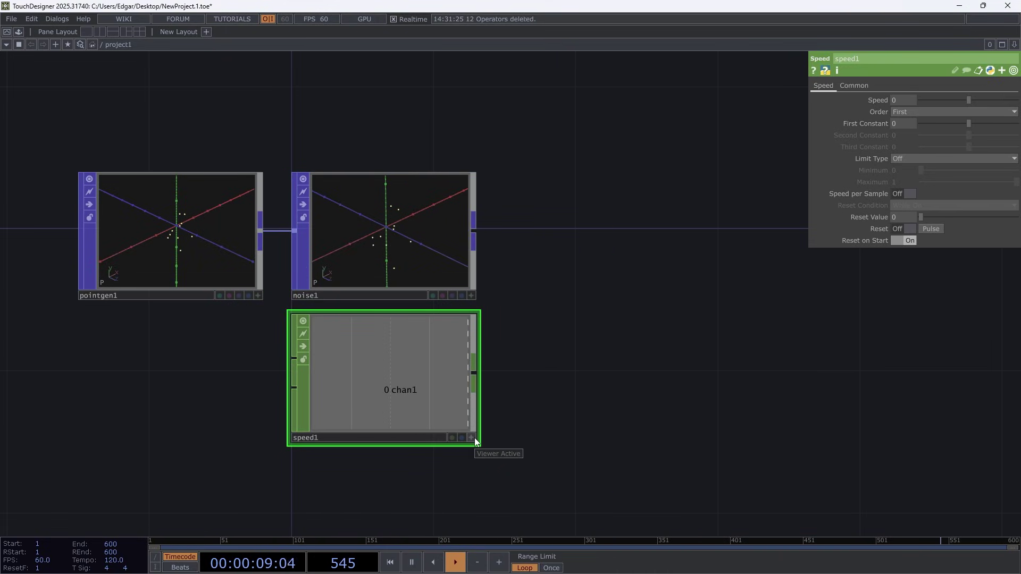
- Drive the Noise POP's Translate 4D with the chan1 channel of speed1, and set the Speed CHOP's speed to 0.1
left_click(407, 227)
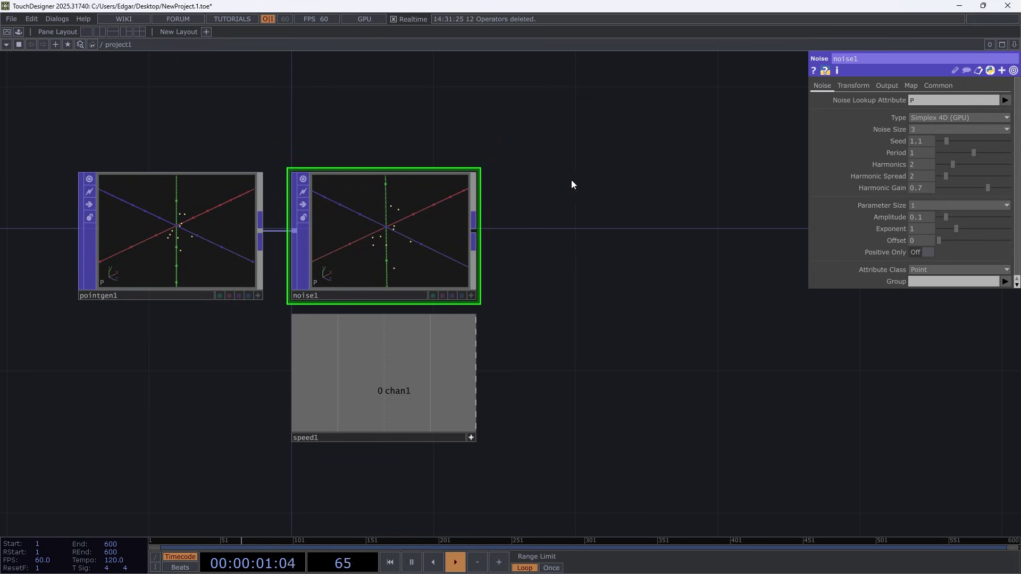
left_click(851, 88)
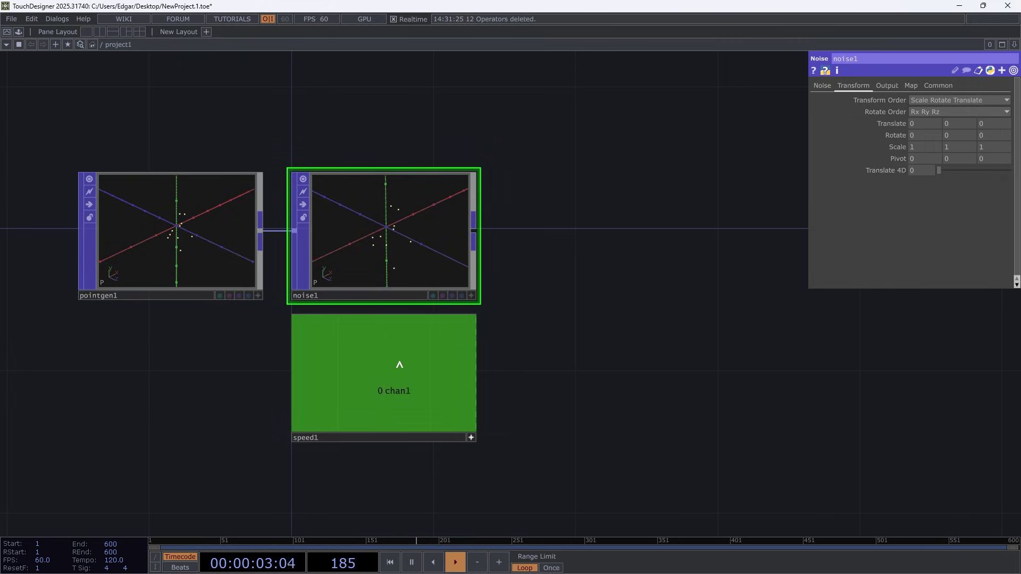
left_click_drag(399, 364, 918, 170)
left_click(930, 167)
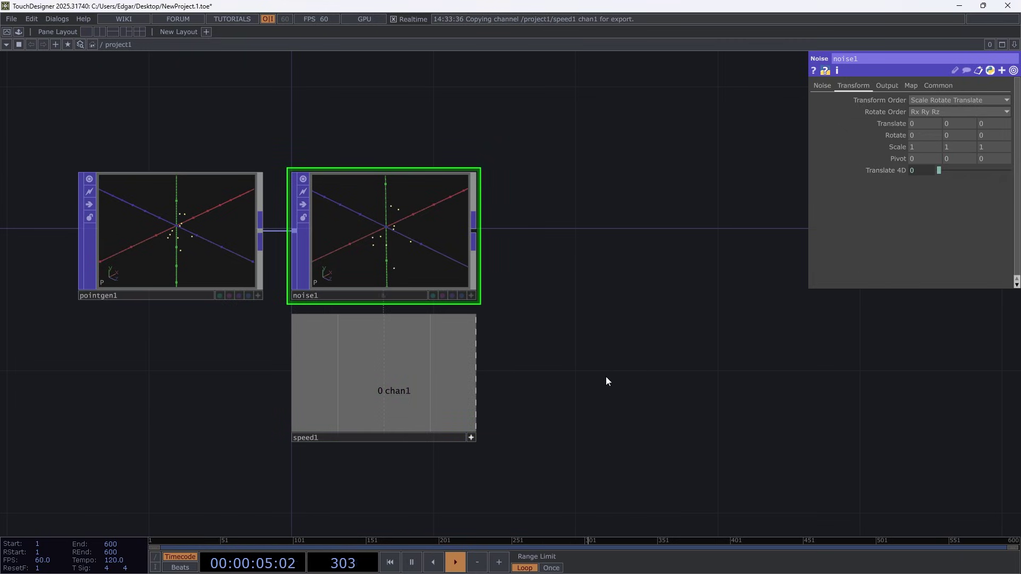
left_click_drag(606, 378, 196, 378)
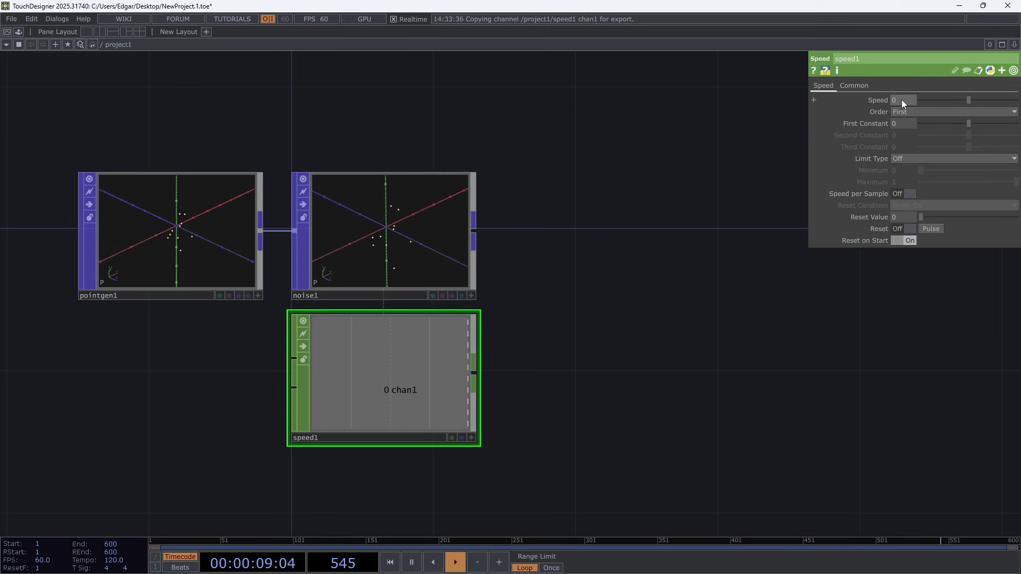
middle_click_drag(902, 100, 916, 101)
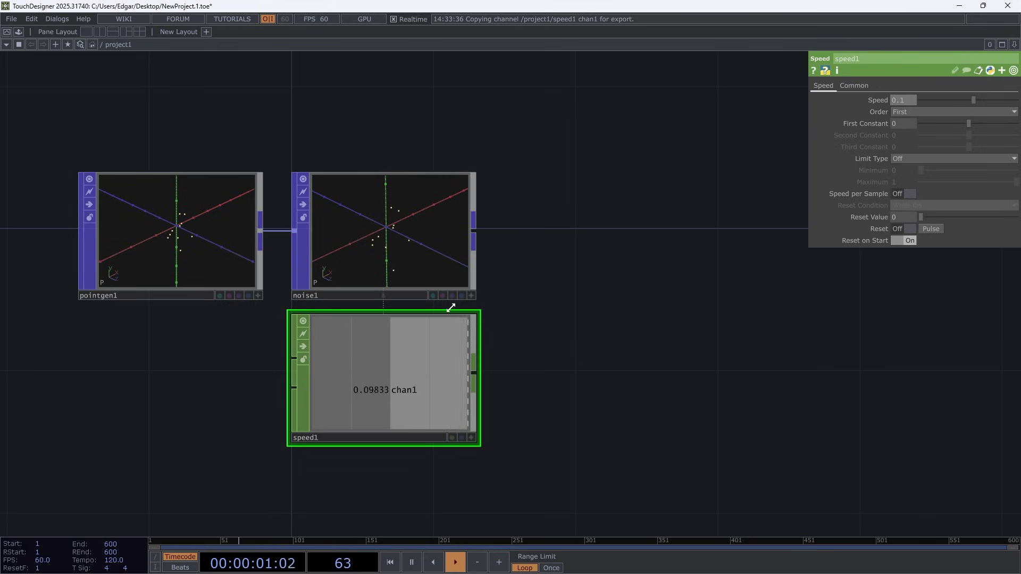
- Raise the Amplitude of the Noise POP to 1
scroll(391, 255, "up", 5)
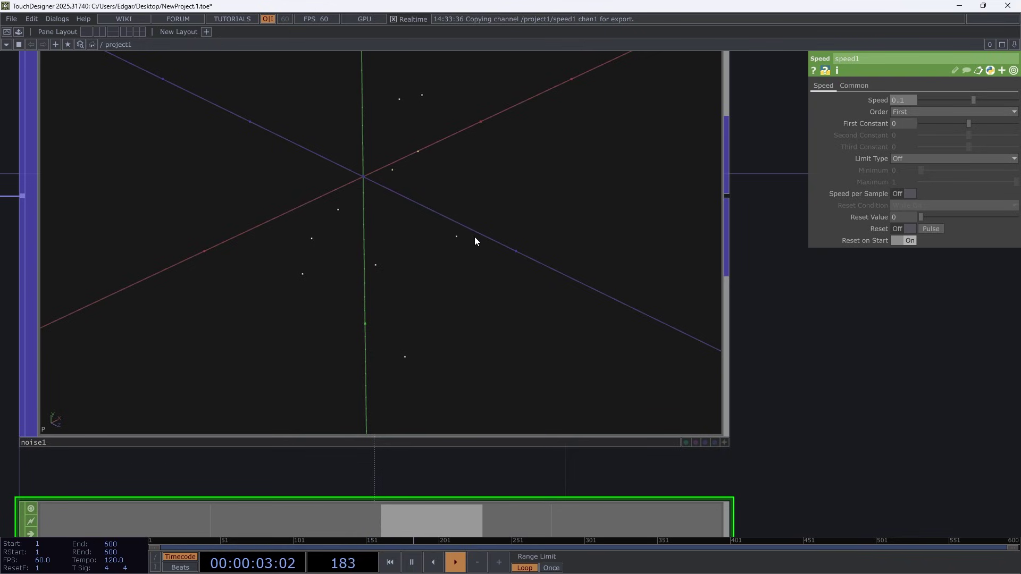
left_click(475, 241)
left_click(823, 86)
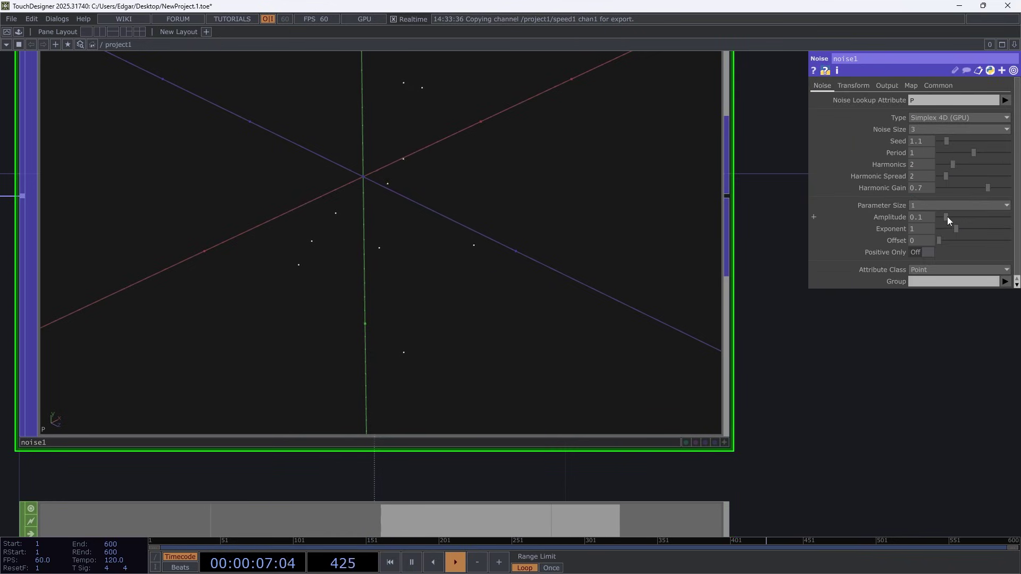
left_click_drag(947, 216, 1011, 217)
- Add a Null POP fed by the Noise POP's output, placed well to its right with free space between them
scroll(449, 322, "down", 3)
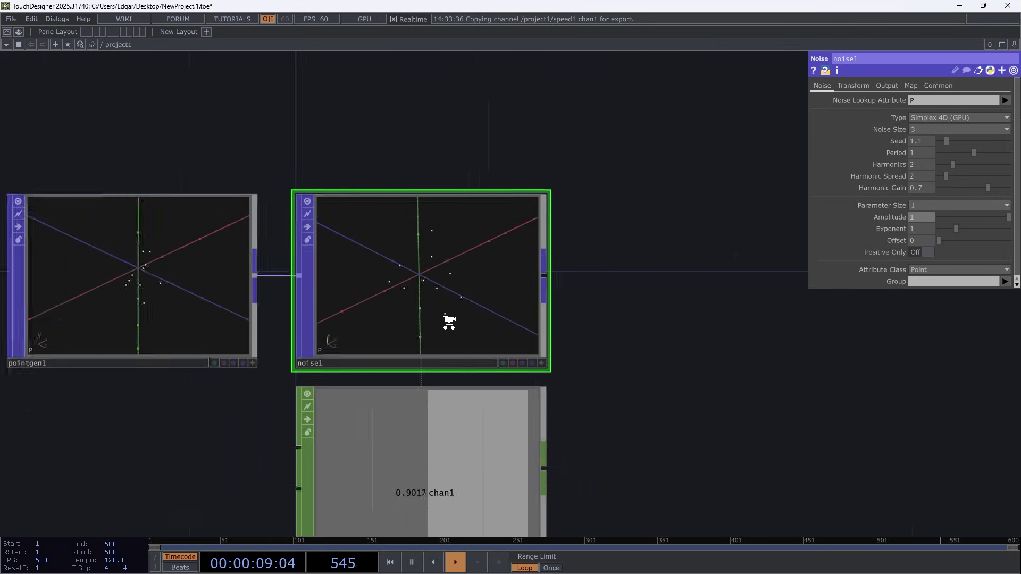
scroll(449, 322, "down", 4)
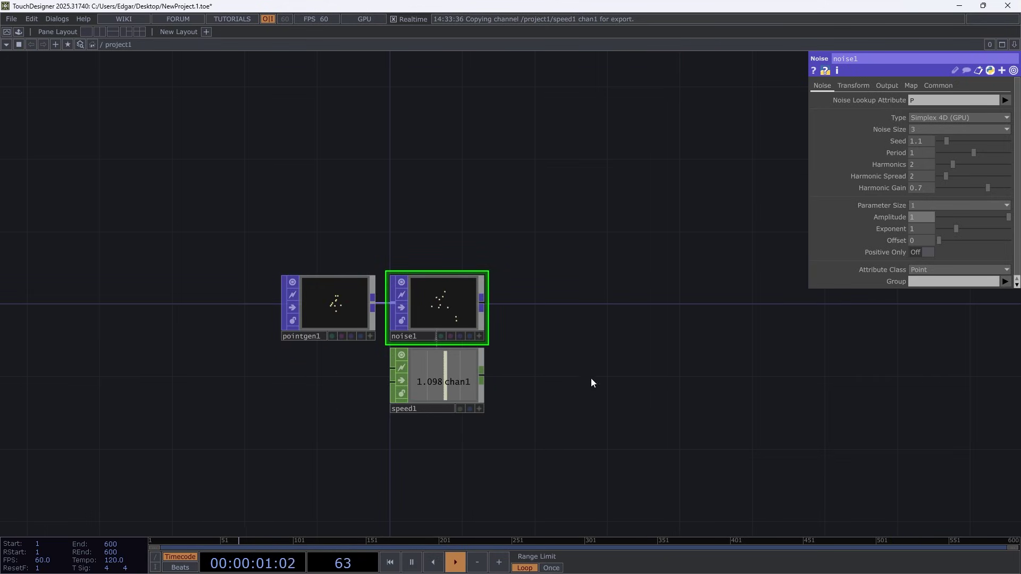
left_click_drag(592, 382, 451, 366)
right_click(340, 289)
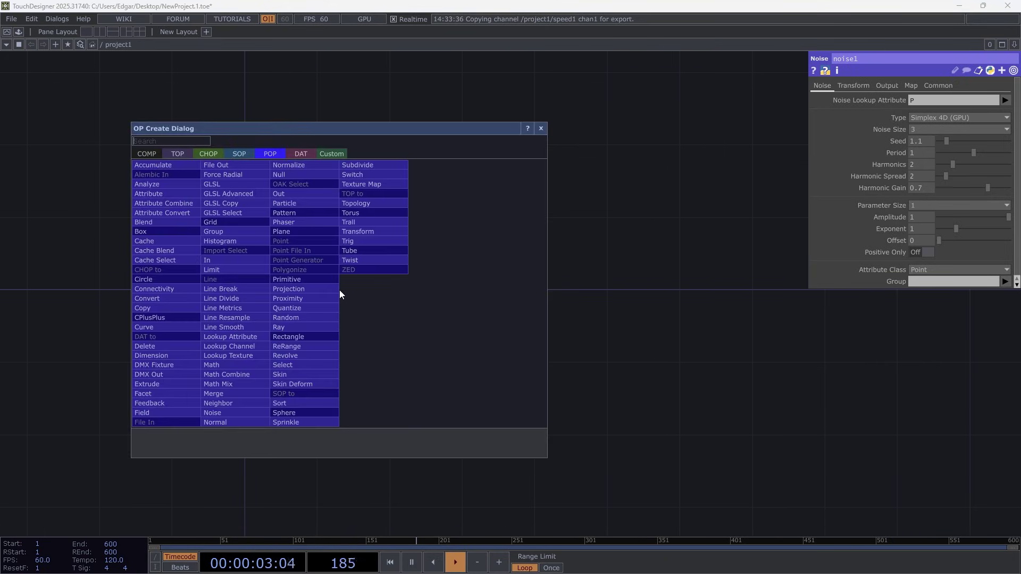
left_click(299, 176)
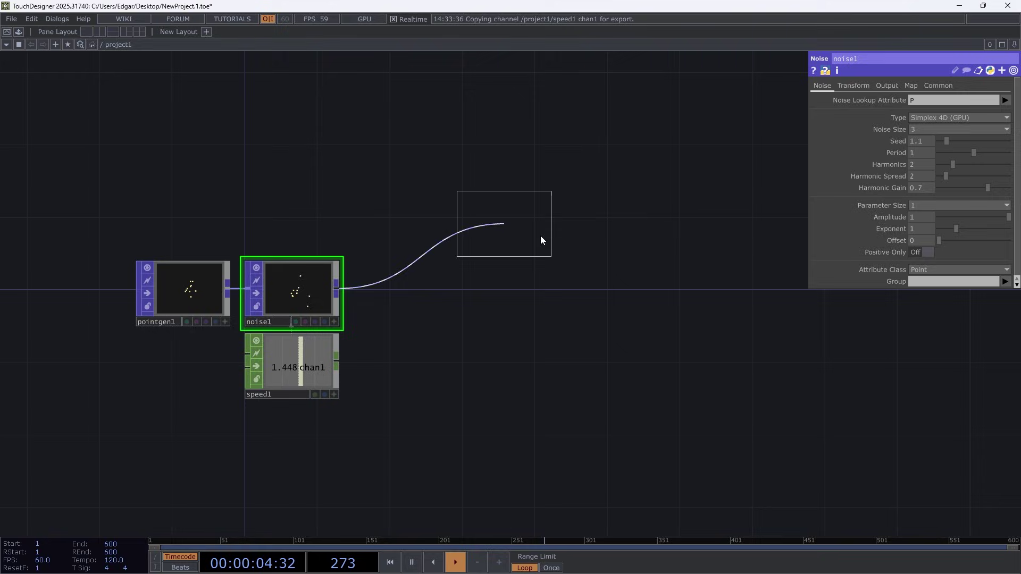
left_click(740, 291)
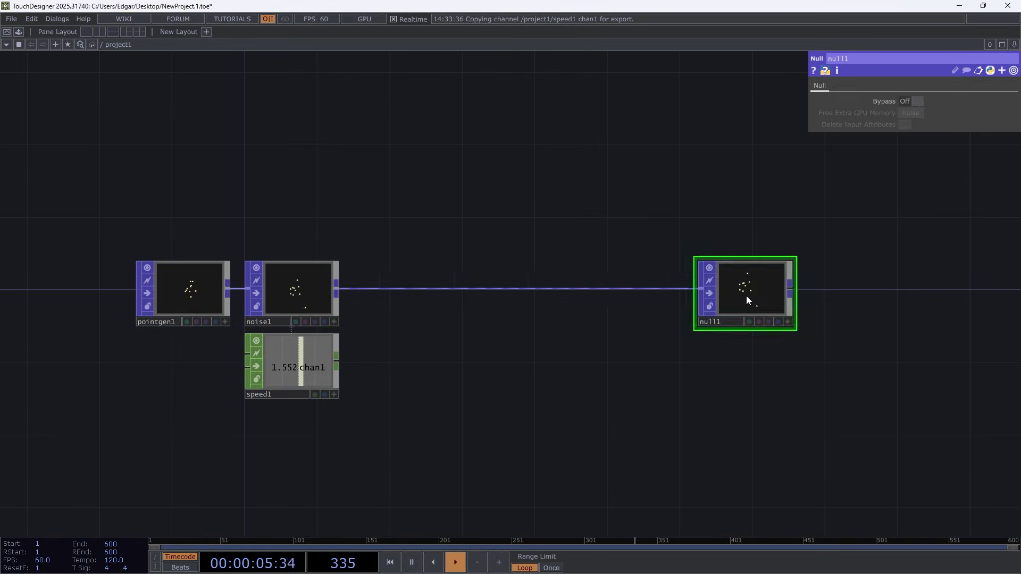
- Turn on null1's display flag and split the workspace into two side-by-side panes, with a Geometry Viewer in the second
left_click(778, 322)
left_click(99, 30)
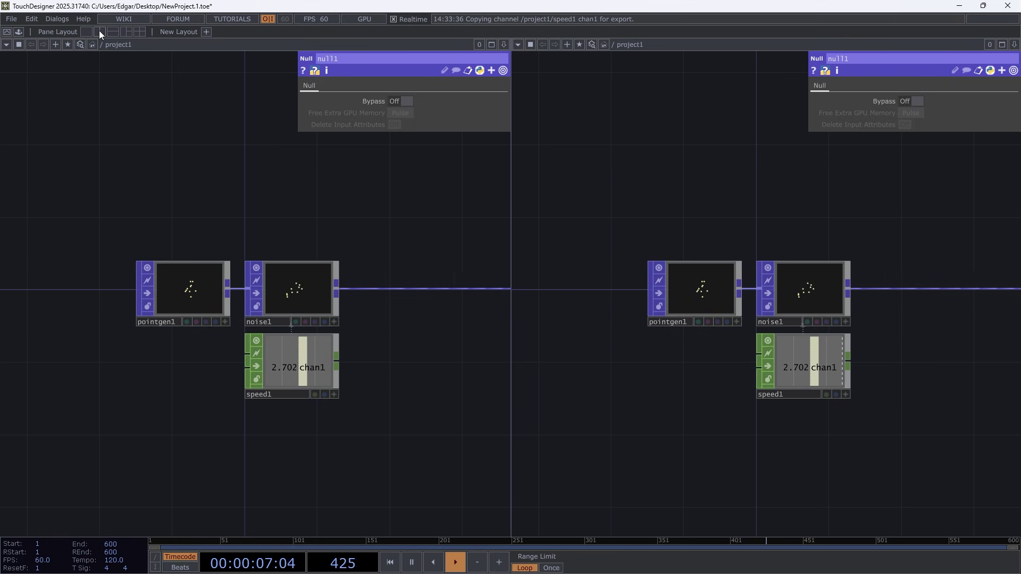
left_click(518, 46)
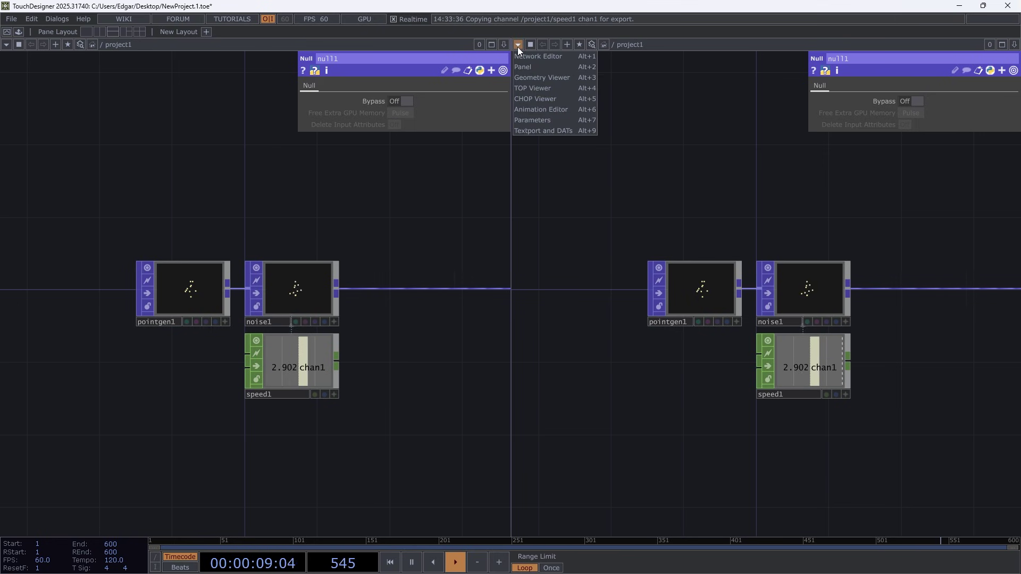
left_click(529, 78)
- Check null1's display flag by toggling it off and back on, and widen the network pane to about two thirds of the window
left_click_drag(412, 372, 268, 368)
middle_click_drag(380, 366, 318, 396)
left_click_drag(318, 395, 166, 395)
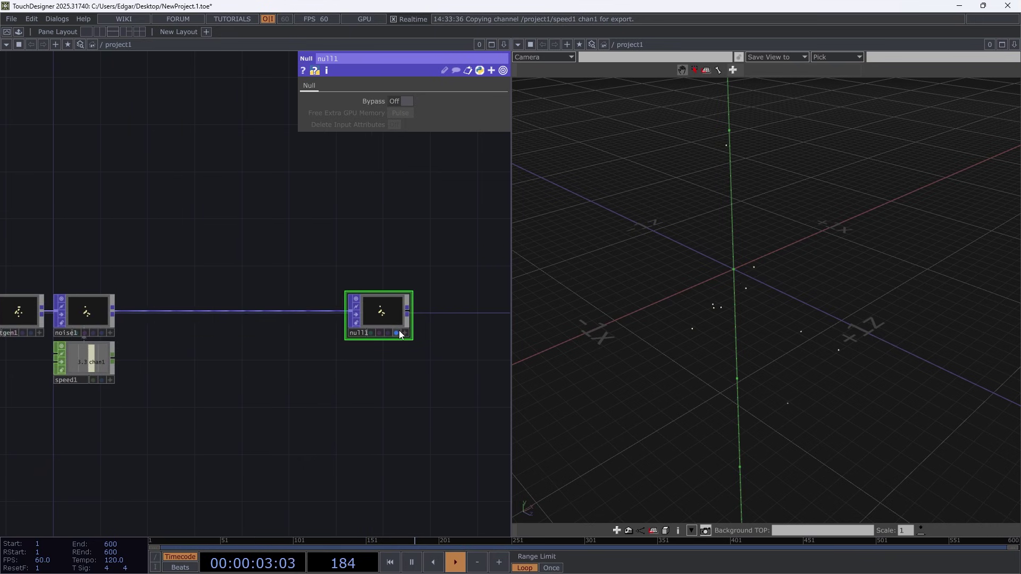
left_click(398, 333)
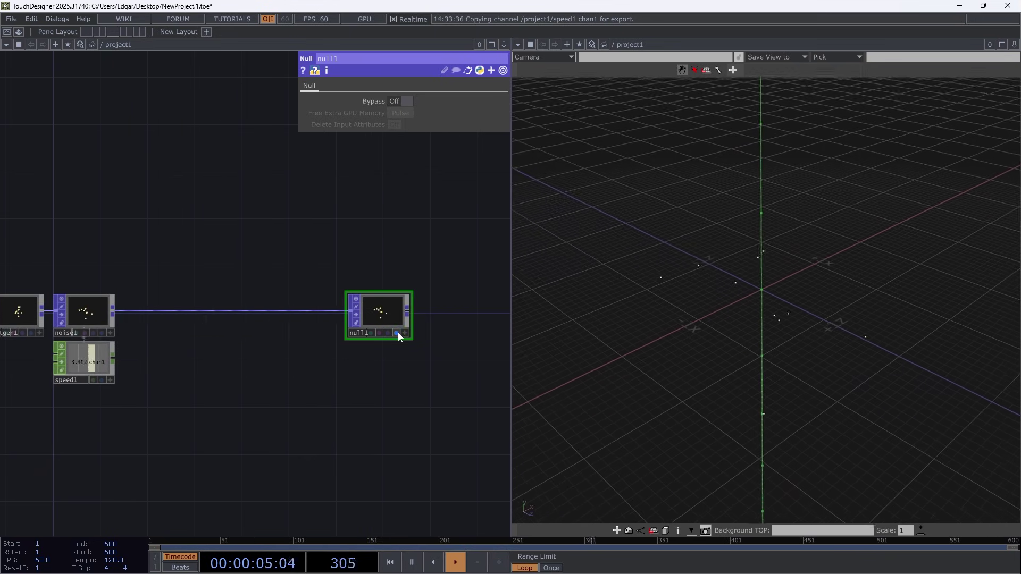
left_click(396, 333)
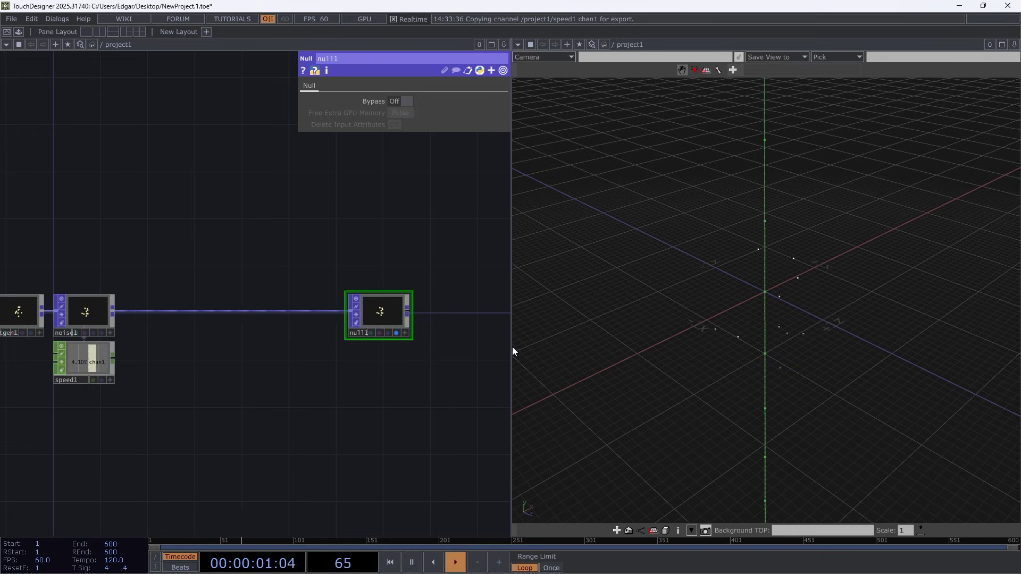
left_click_drag(511, 347, 701, 355)
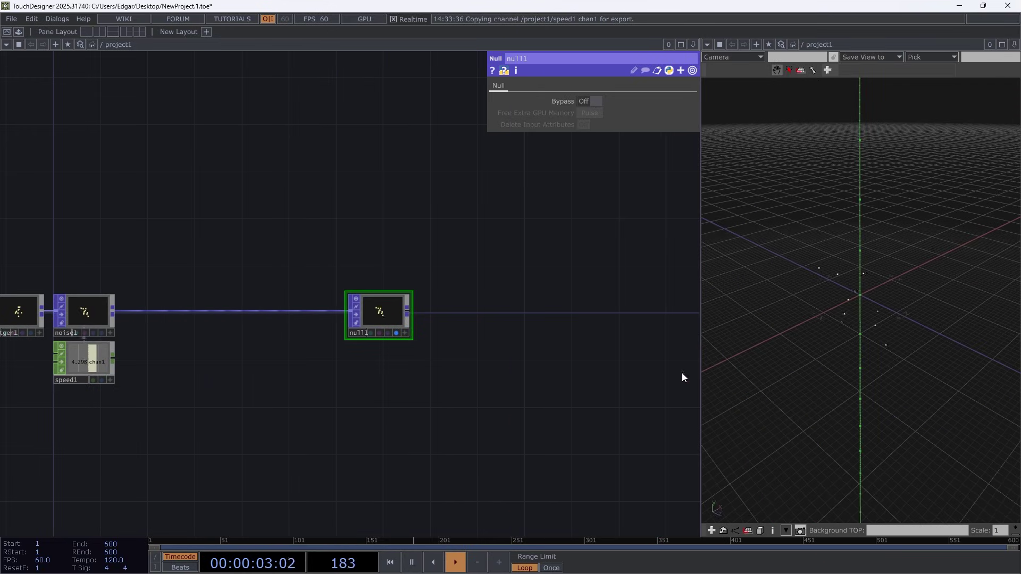
- Insert a Trail POP between noise1 and null1, right beside the Noise POP
left_click_drag(287, 422, 426, 407)
scroll(133, 324, "up", 4)
left_click(373, 269)
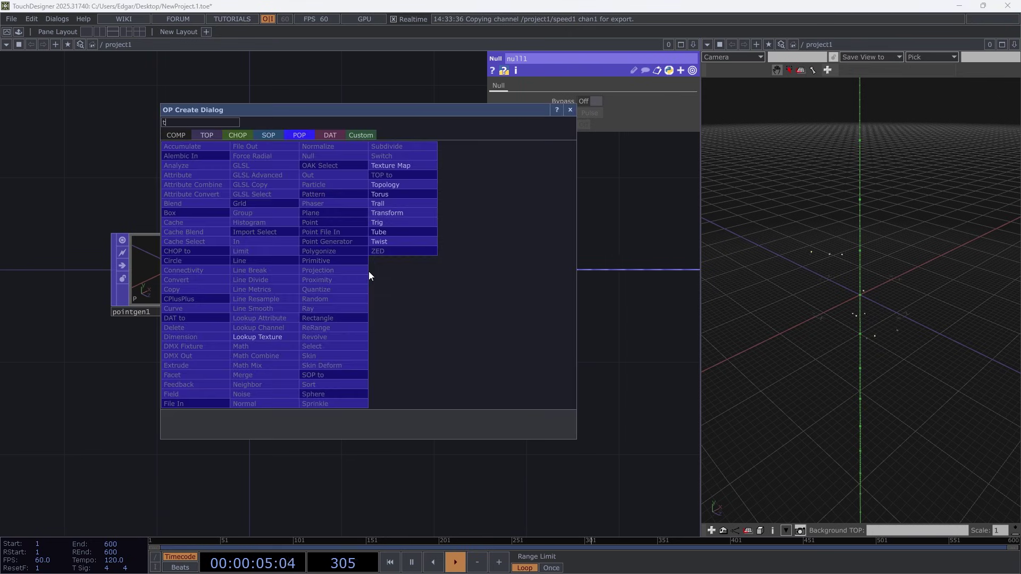
type("tr")
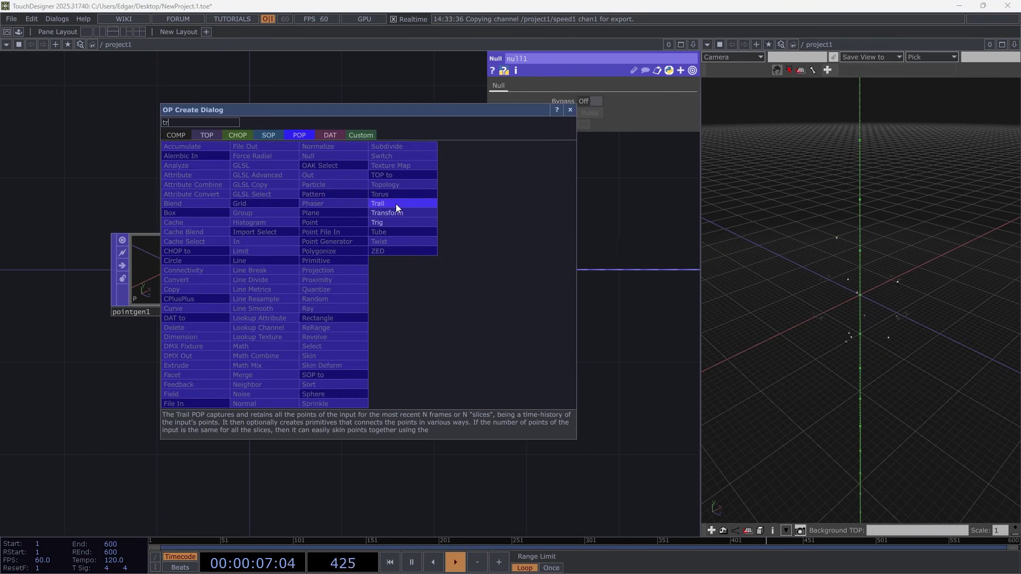
left_click(395, 203)
left_click(453, 275)
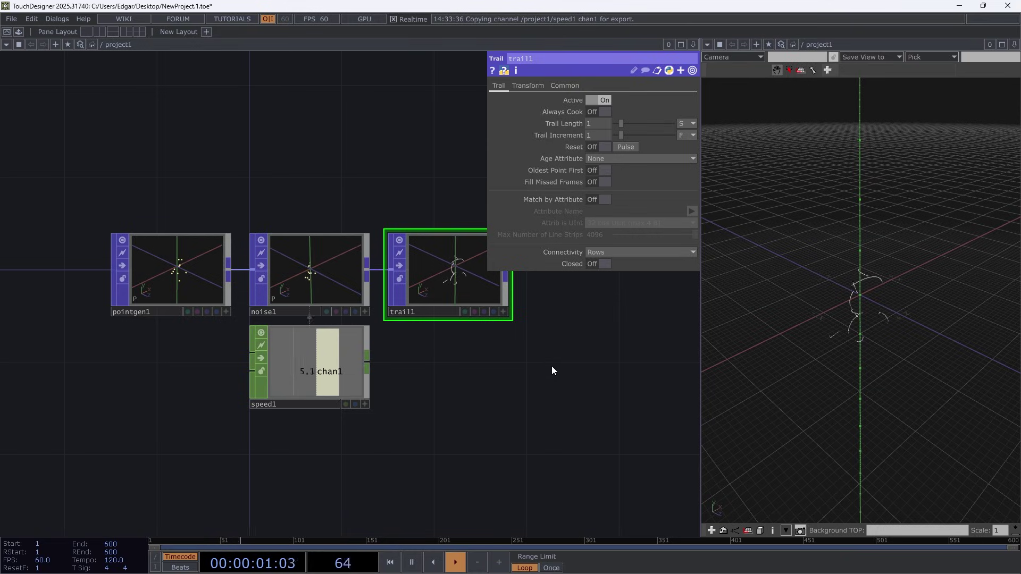
- Move null1 farther to the right of the Trail POP to leave more room between them
left_click_drag(455, 385, 163, 391)
scroll(313, 404, "down", 3)
left_click_drag(504, 301, 540, 301)
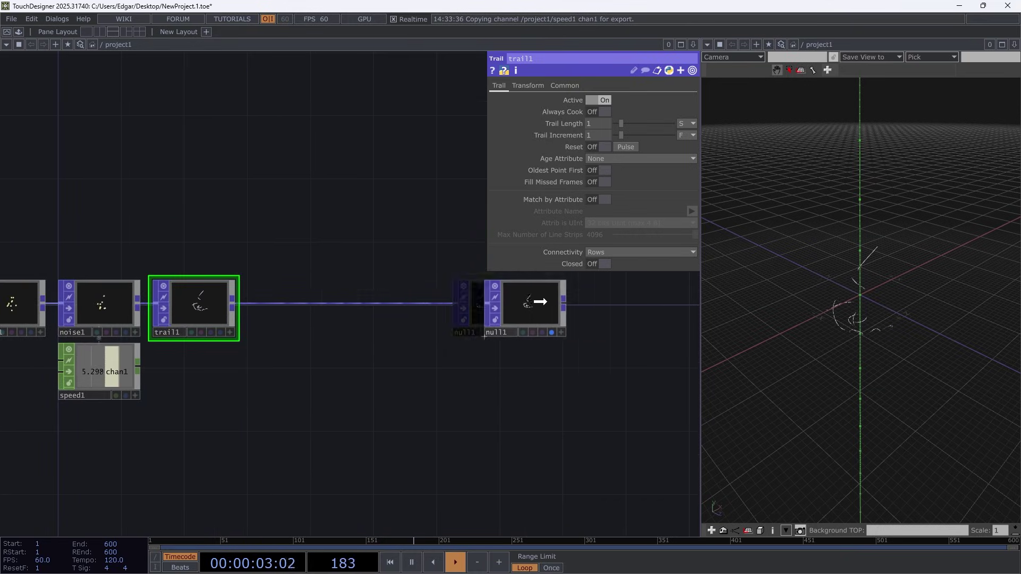
- Switch to the browser and view the Patreon post "Skin Your Trails | TouchDesigner Project"
key("alt+Tab")
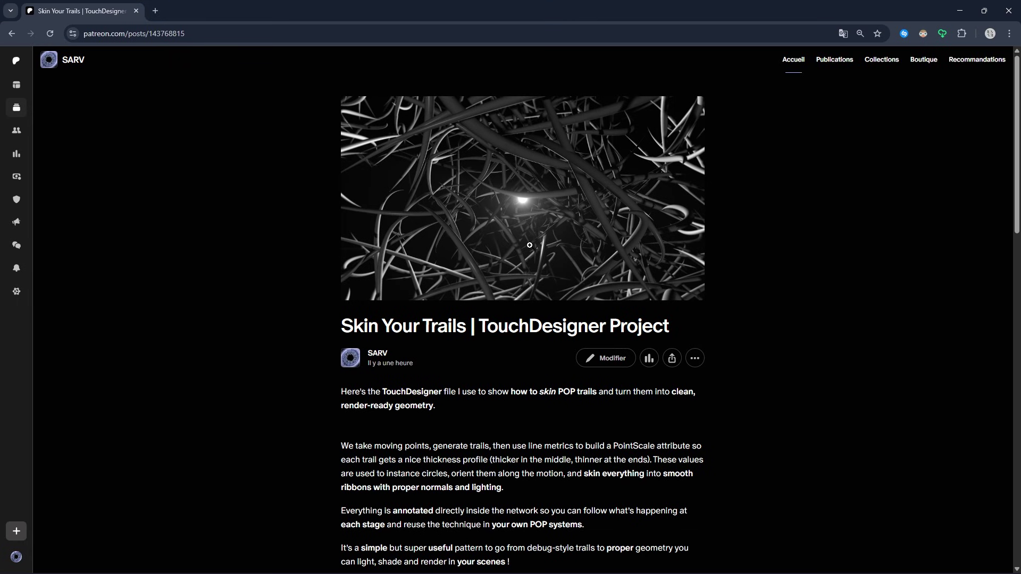
left_click(505, 156)
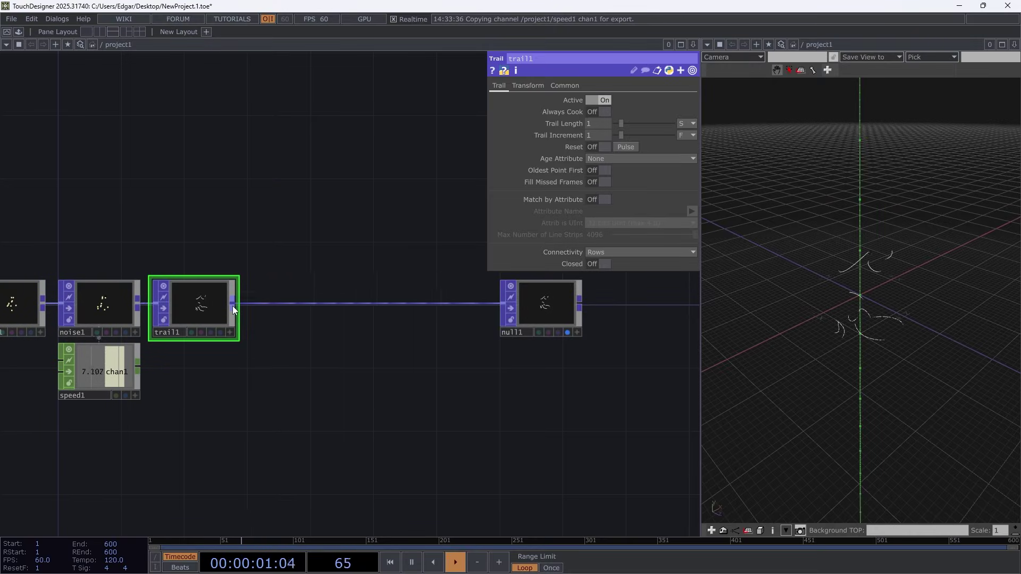
- Insert a Skin POP between trail1 and null1, placed directly before the Null POP
right_click(232, 304)
type("s")
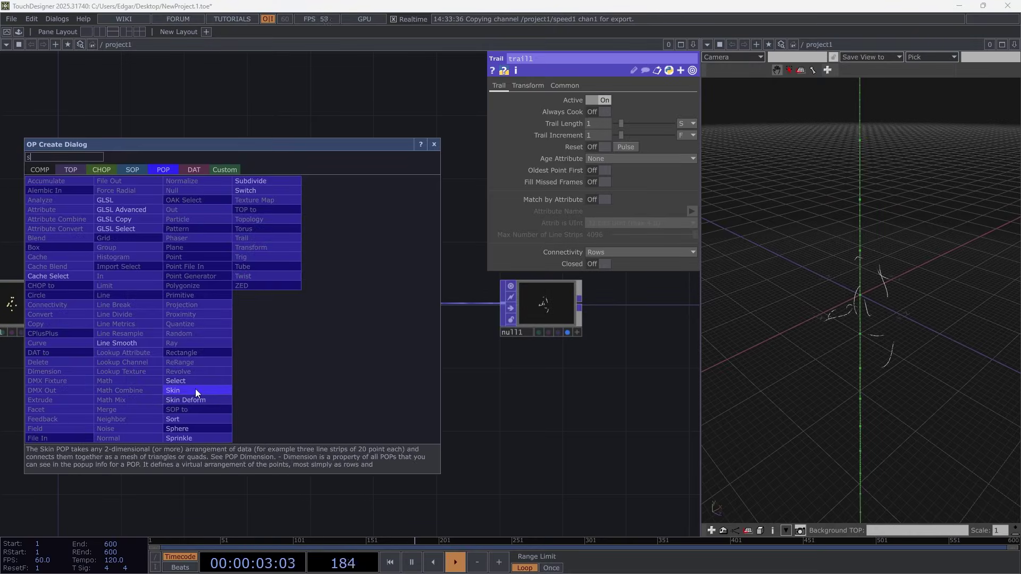
left_click(175, 390)
left_click(445, 308)
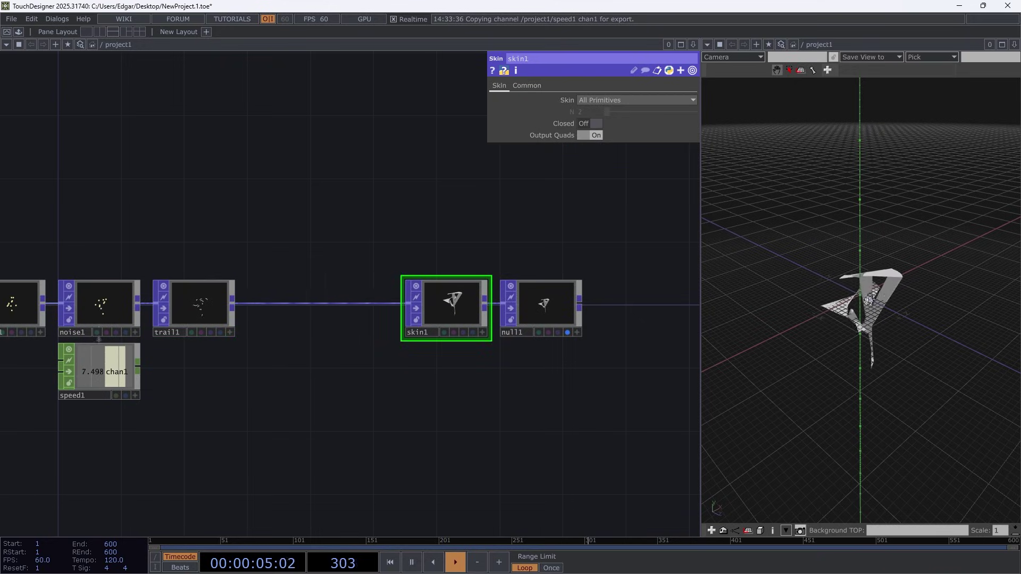
scroll(880, 214, "up", 5)
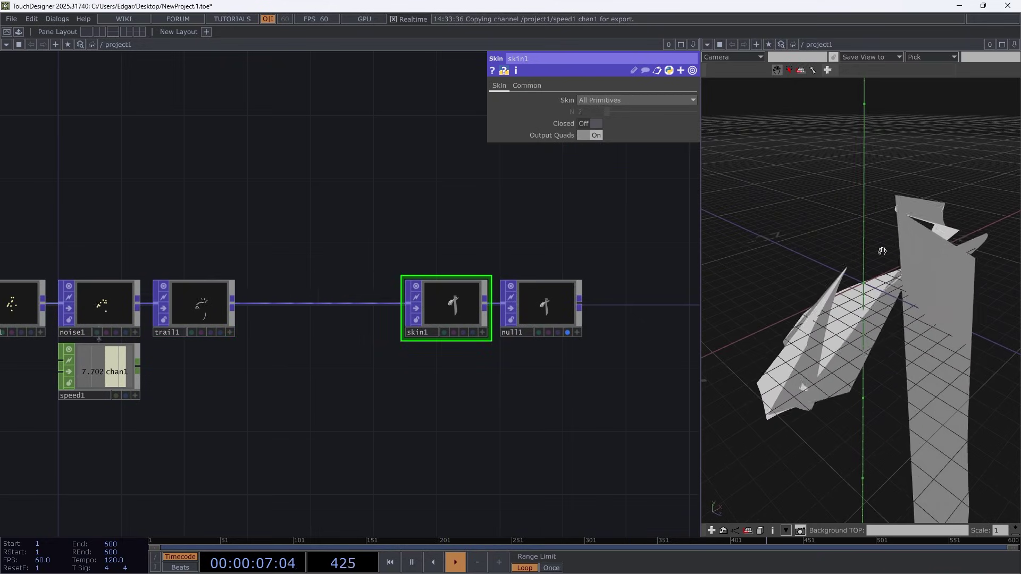
- Bypass the Skin POP and move it together with null1 farther away from trail1
left_click(420, 308)
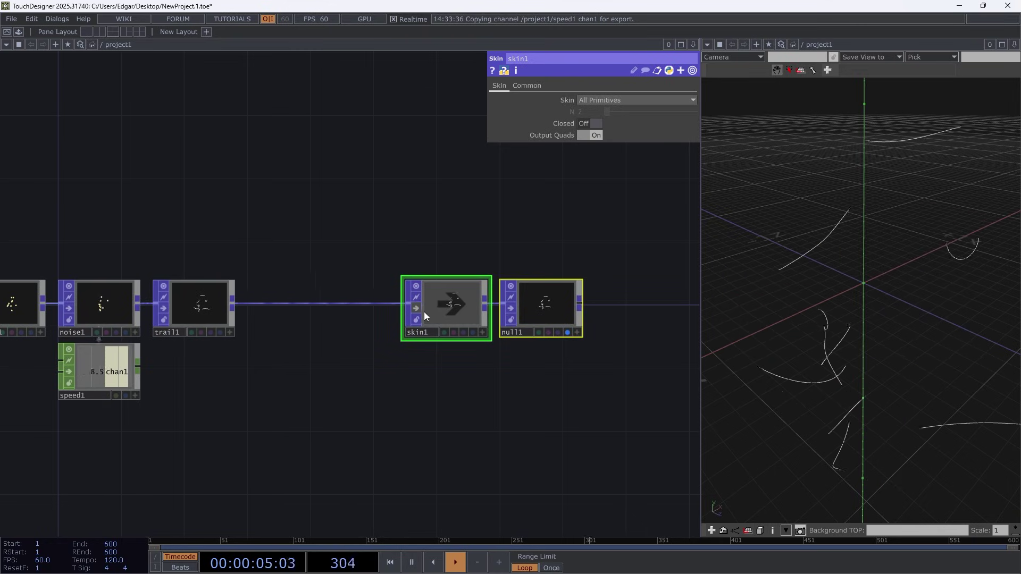
left_click_drag(423, 312, 589, 312)
- Add a Circle POP directly above the Trail POP
key("Tab")
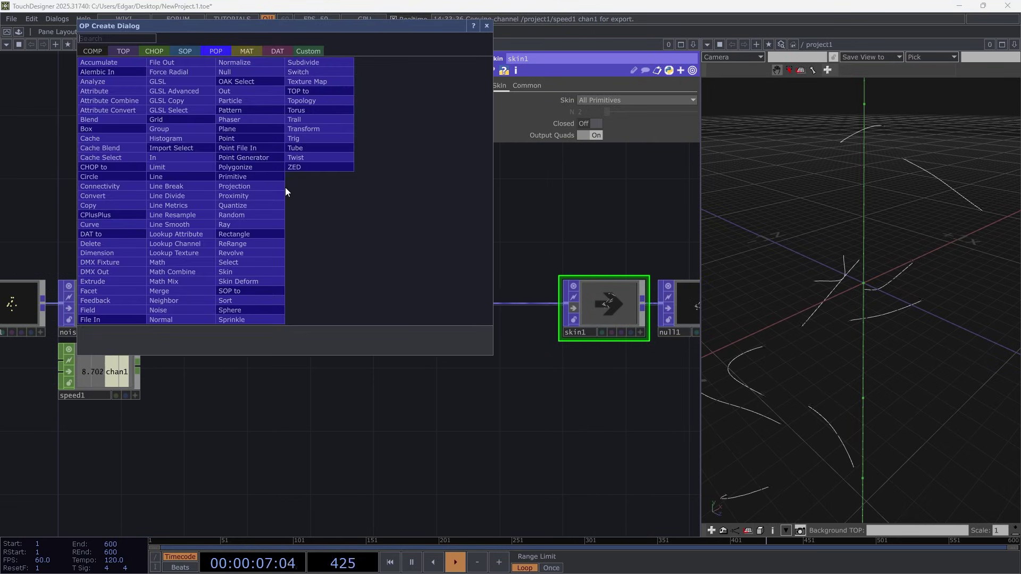
type("c")
left_click(115, 178)
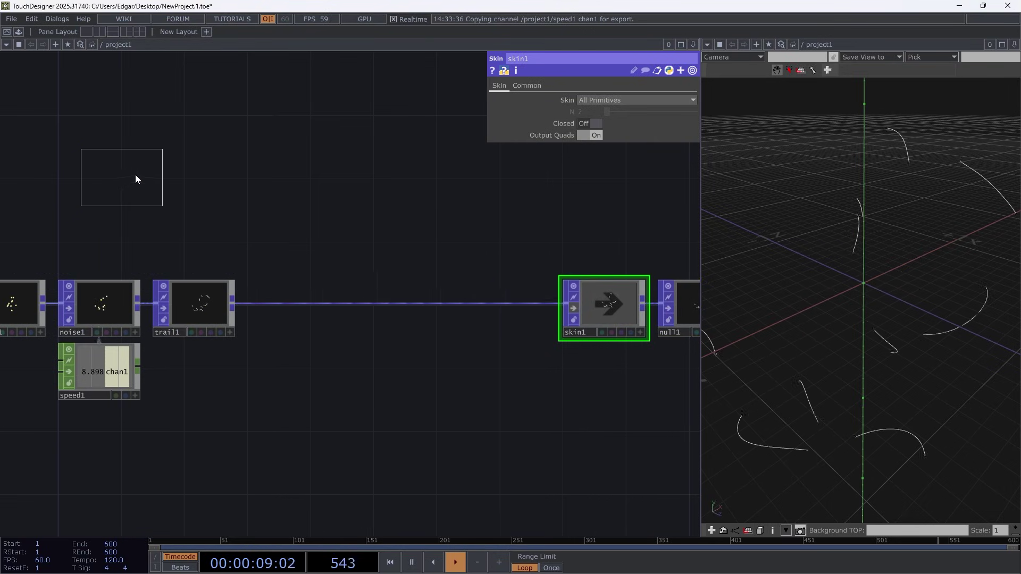
left_click(191, 184)
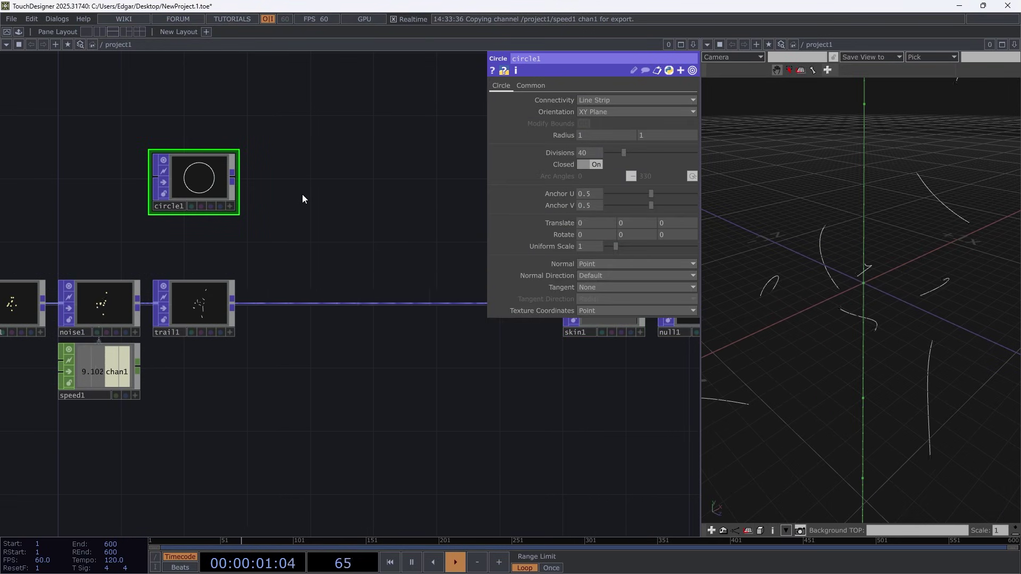
- Add a Copy POP to the right of the Circle POP, above the trail connection
key("Tab")
left_click(133, 215)
left_click(315, 237)
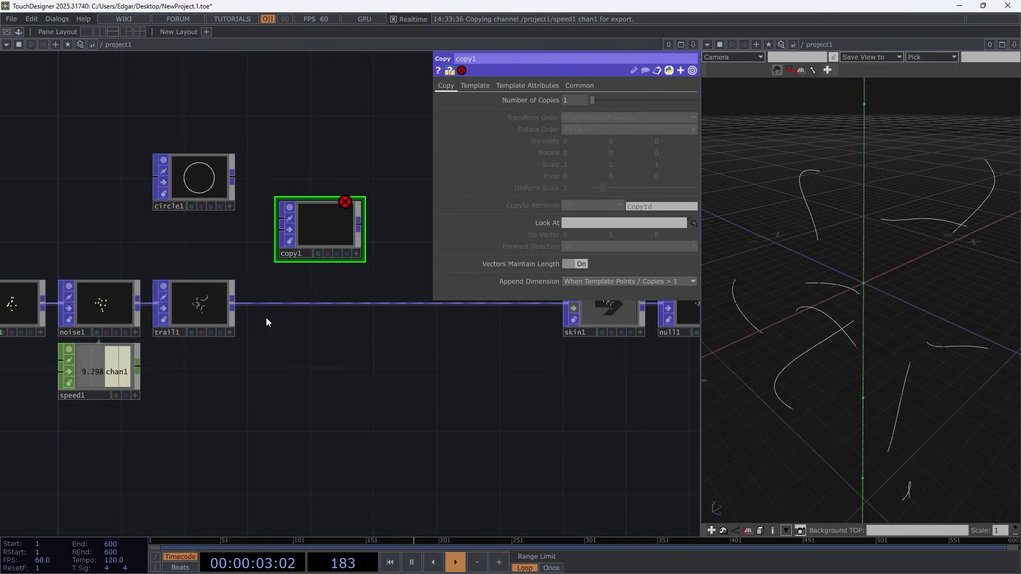
- Connect circle1 to the first input of copy1 and trail1 to its second, template input
scroll(173, 319, "up", 5)
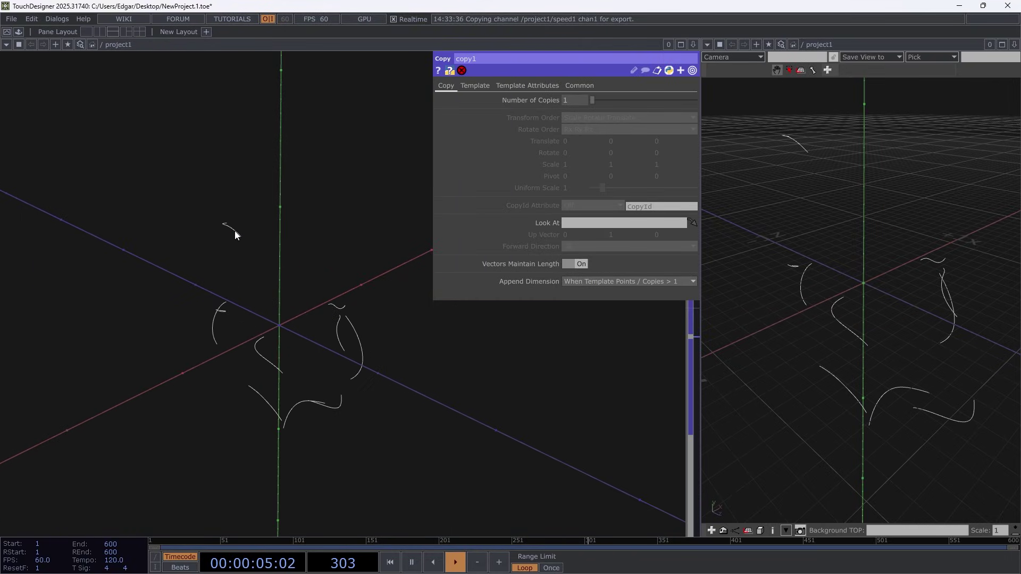
scroll(278, 266, "down", 10)
middle_click_drag(271, 277, 425, 304)
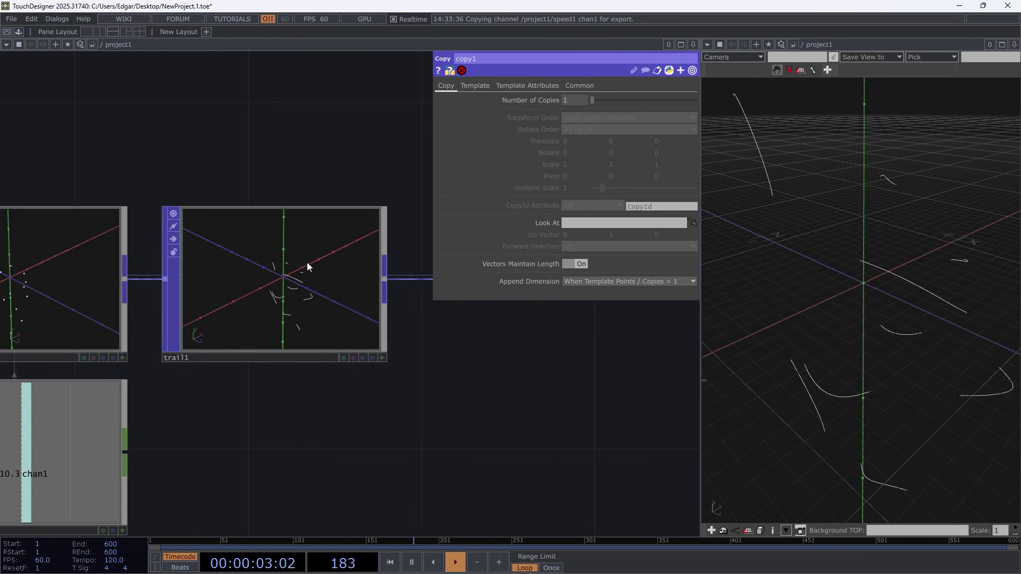
scroll(301, 298, "up", 6)
middle_click_drag(237, 342, 196, 298)
scroll(195, 296, "down", 5)
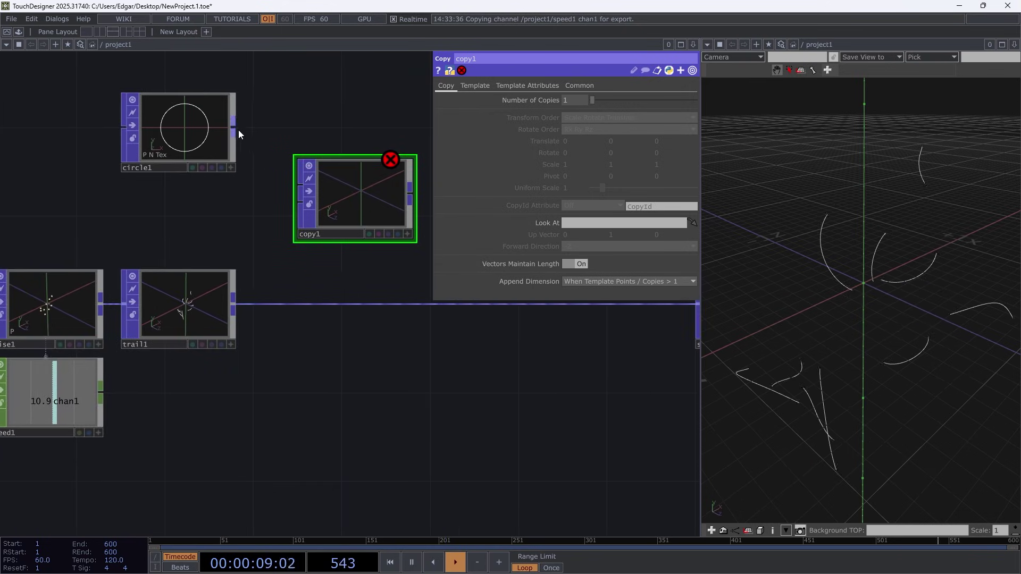
left_click_drag(236, 128, 235, 306)
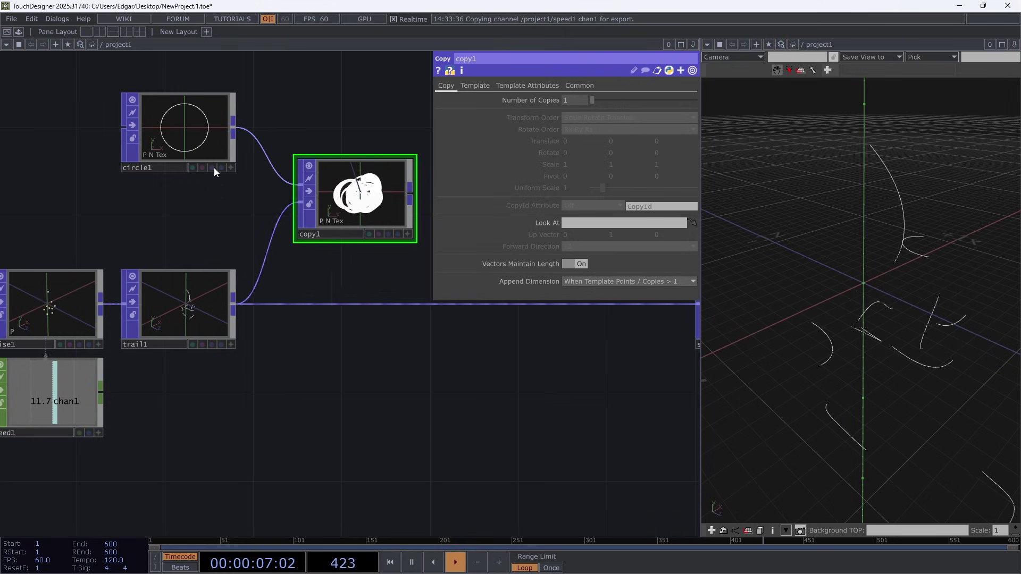
- Set both radius values of the Circle POP to 0.1
scroll(376, 182, "up", 6)
scroll(266, 231, "down", 4)
scroll(267, 233, "down", 3)
left_click(131, 162)
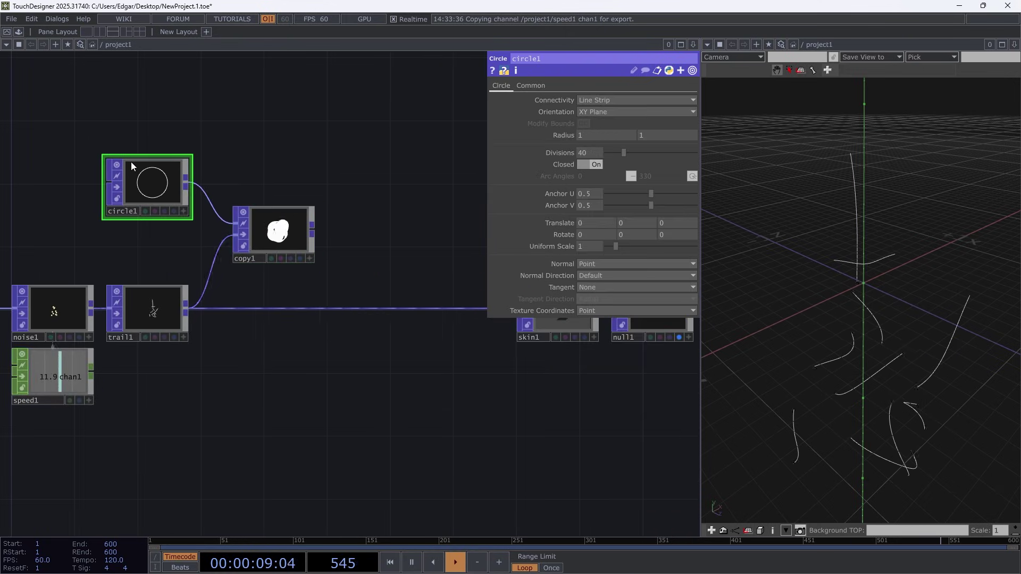
middle_click_drag(564, 135, 515, 135)
scroll(279, 235, "up", 10)
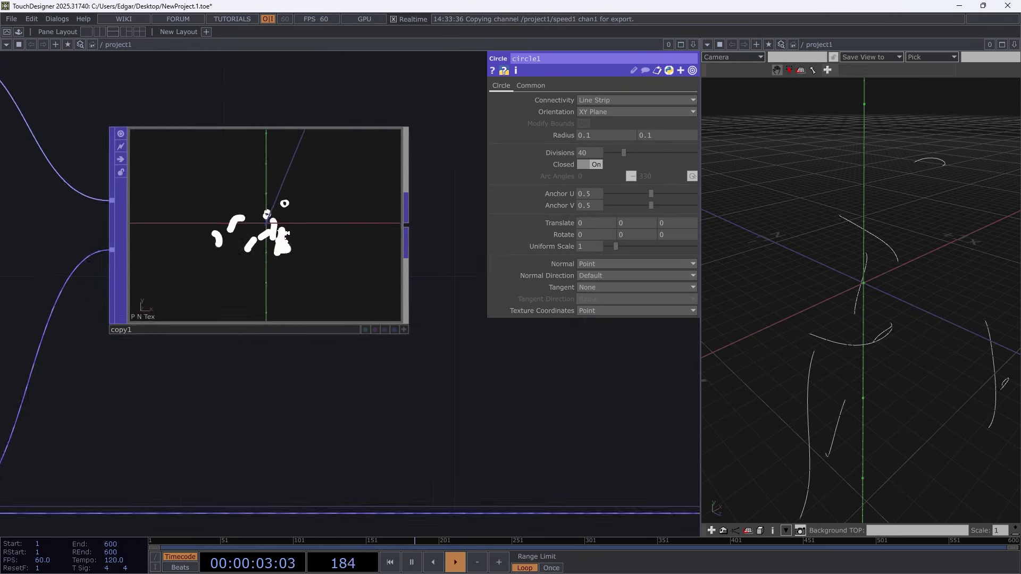
scroll(275, 253, "down", 10)
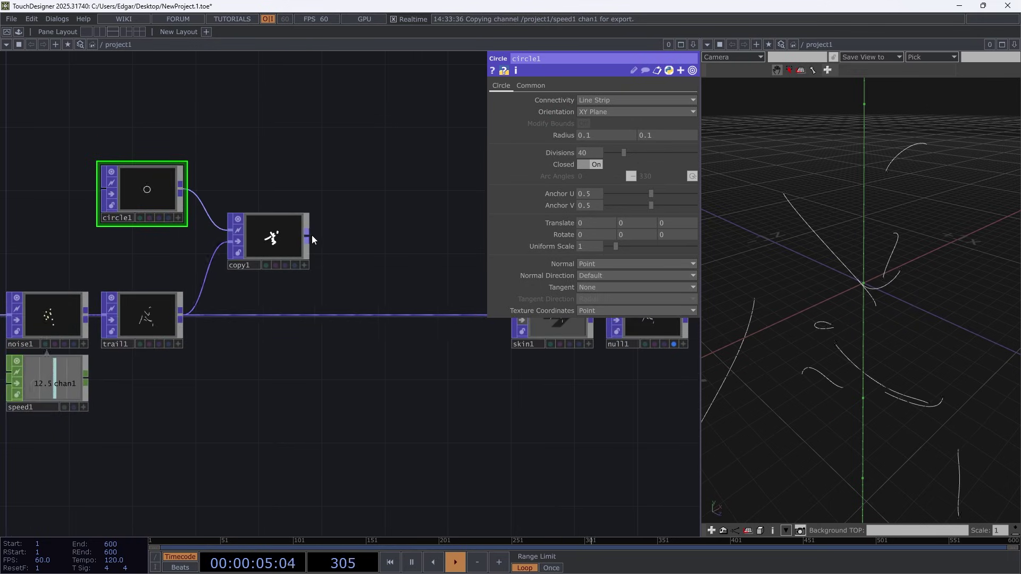
- Feed copy1's output into skin1 in place of the trail, and move copy1 slightly lower in the network
left_click(374, 314)
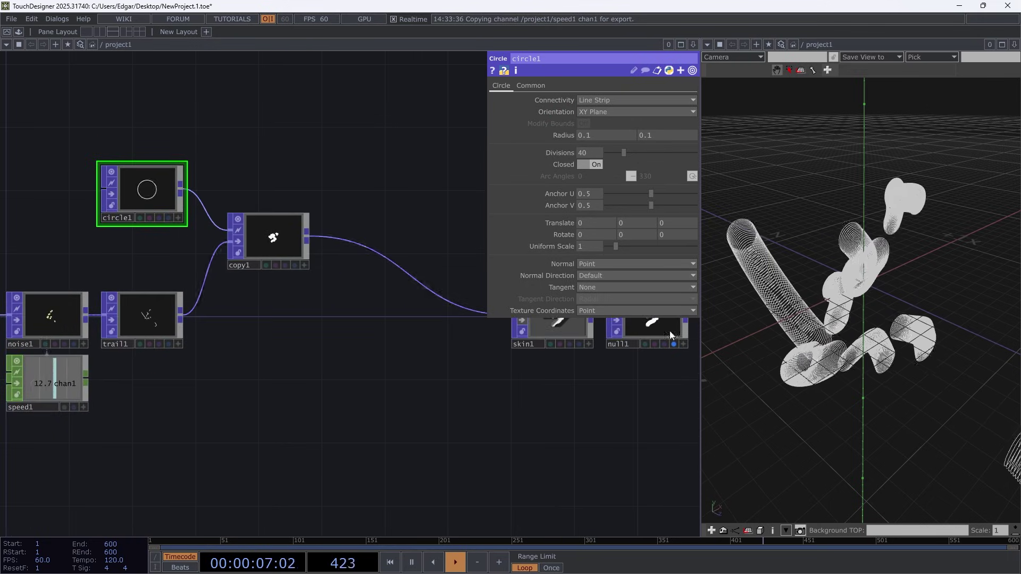
left_click_drag(913, 278, 851, 196)
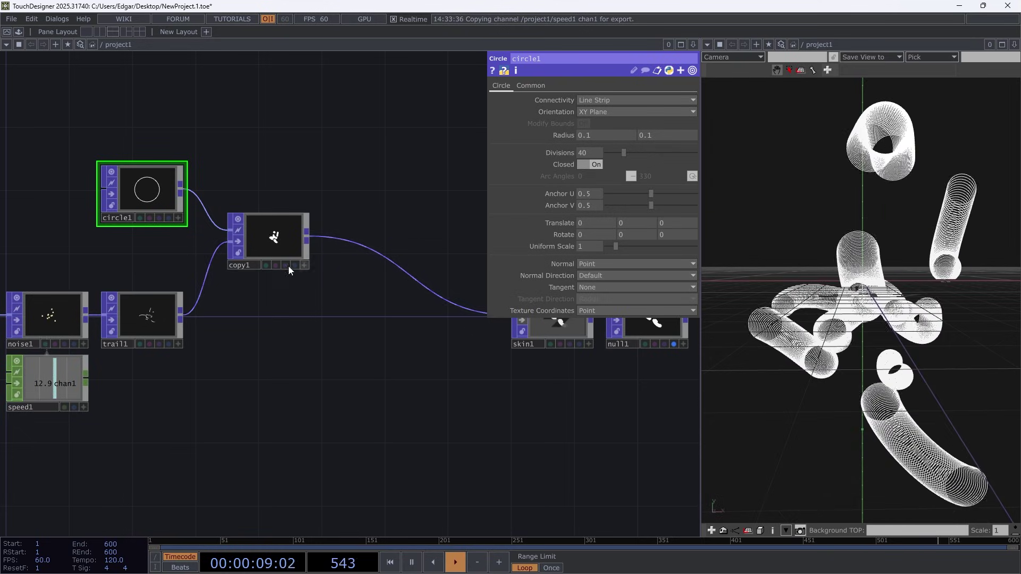
left_click_drag(253, 238, 258, 259)
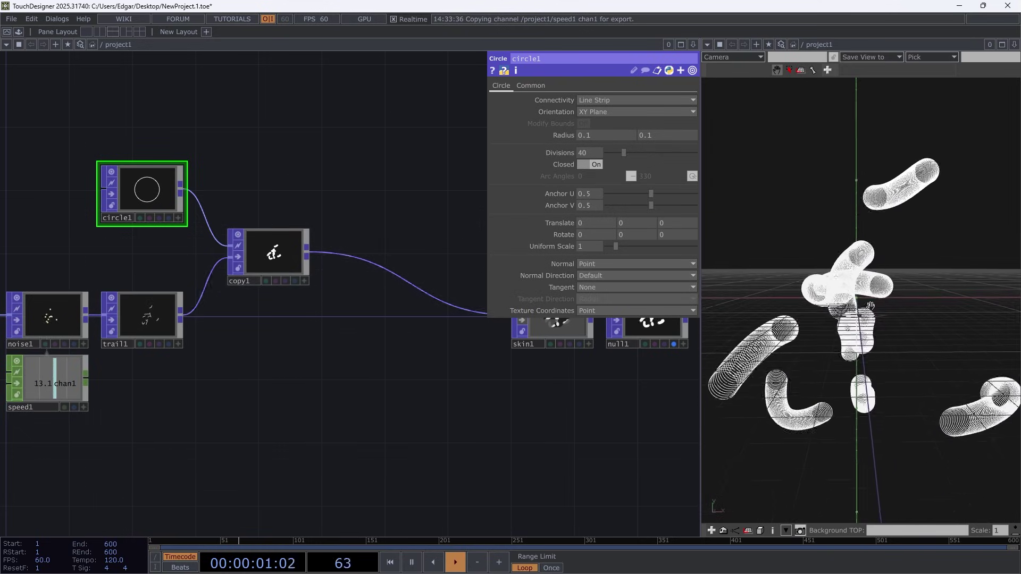
- Pause the timeline and examine from several angles how the copied circles are oriented along the trails
key("space")
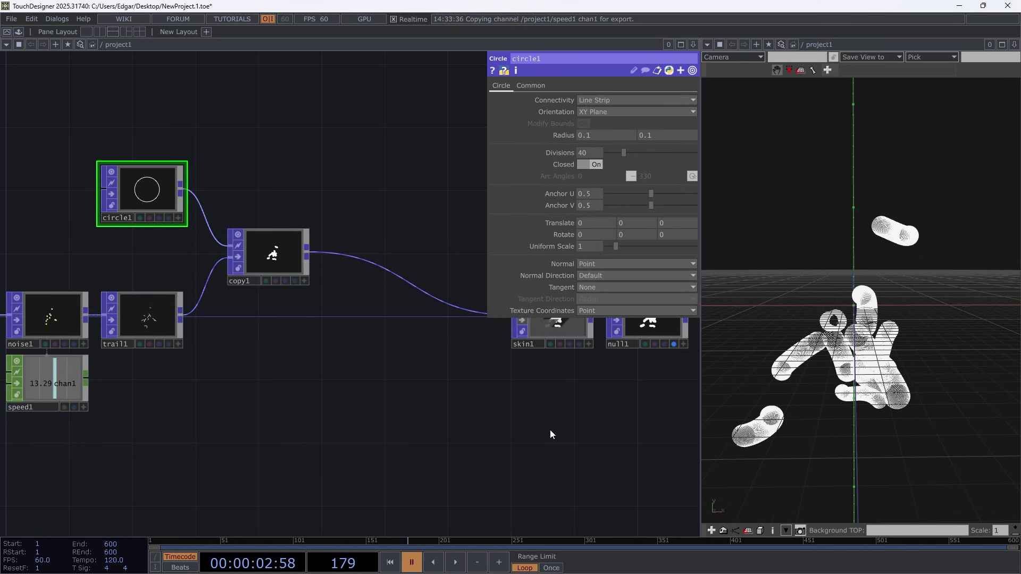
left_click_drag(918, 336, 844, 324)
scroll(814, 349, "down", 5)
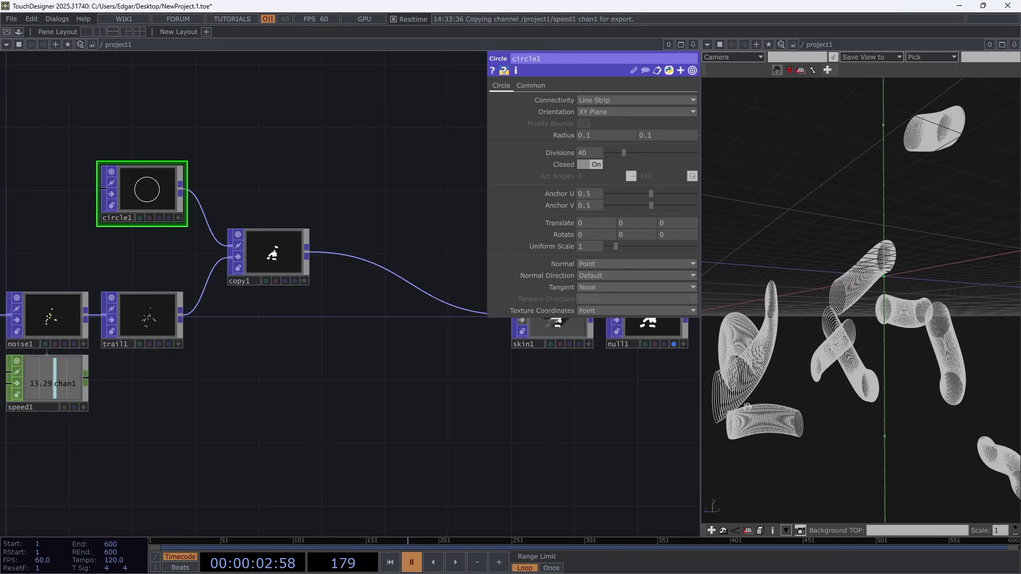
scroll(748, 407, "down", 3)
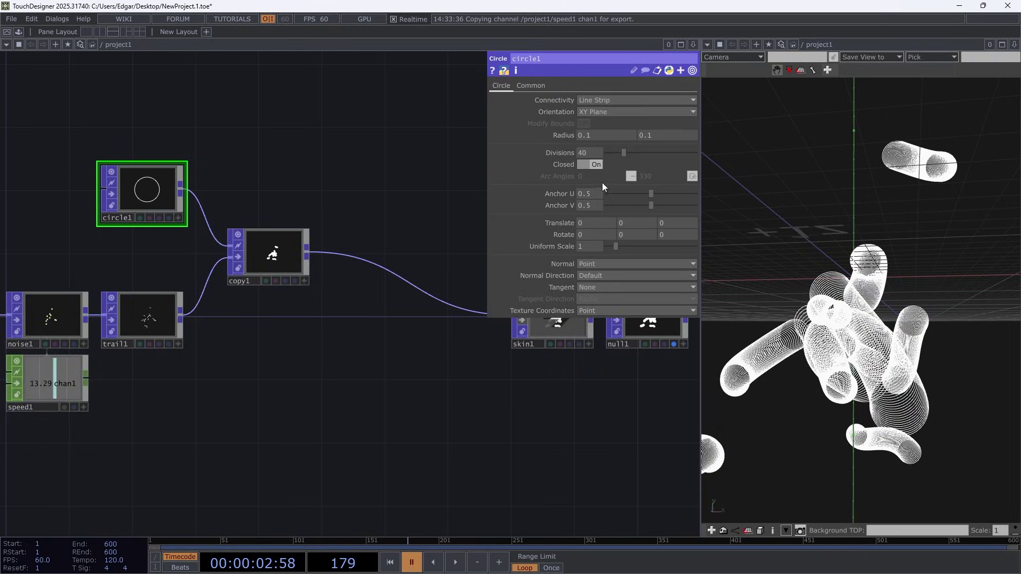
scroll(914, 207, "up", 8)
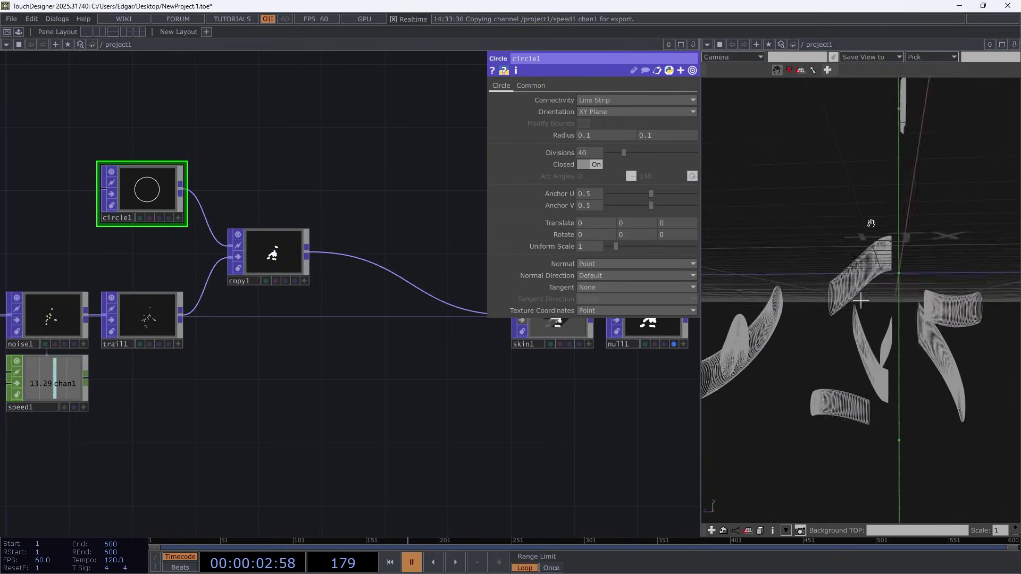
scroll(872, 223, "up", 3)
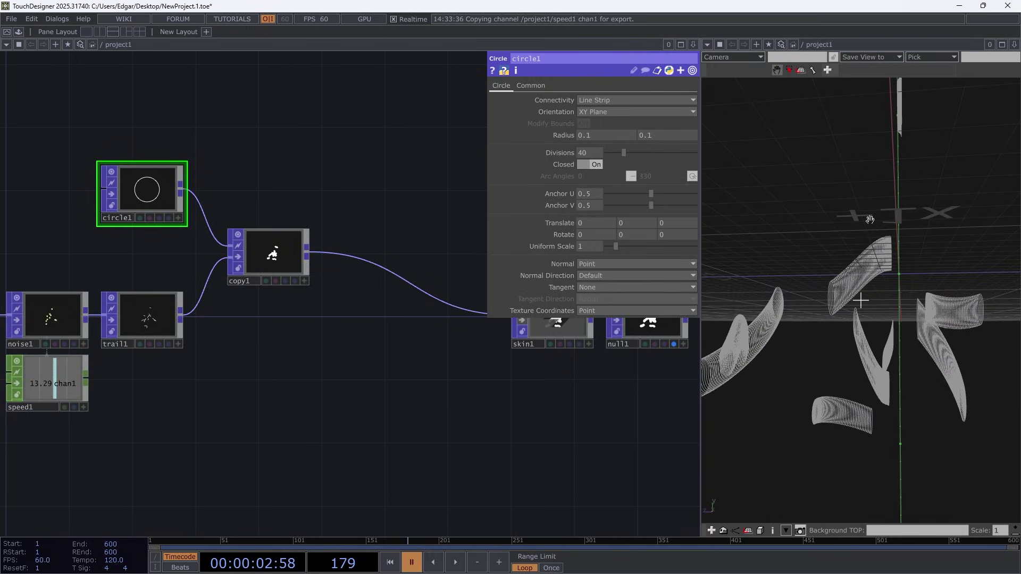
- Examine the facing direction of the copied circles around the bends of the trails, up close and from a distance
left_click_drag(920, 184, 949, 323)
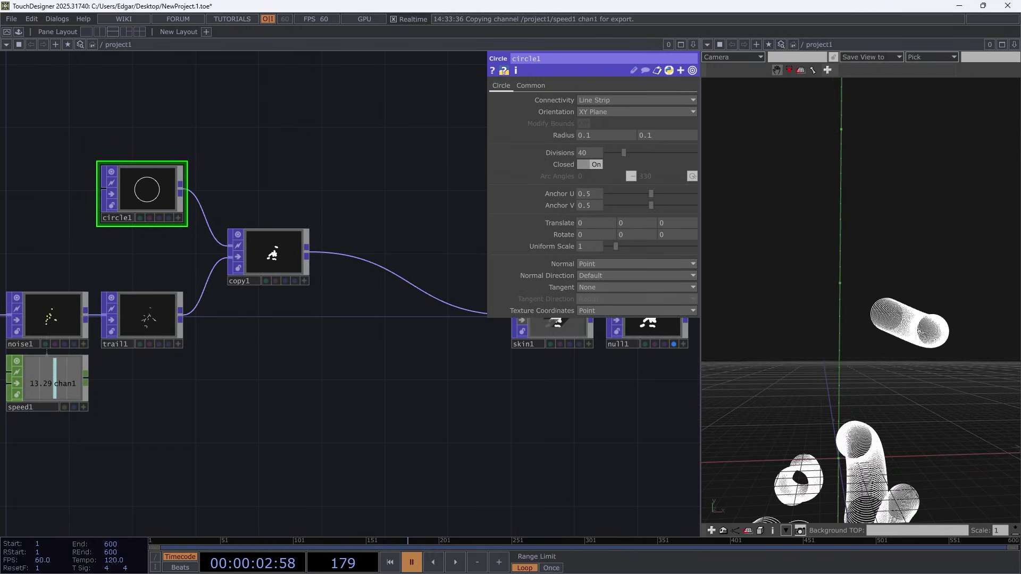
scroll(941, 322, "up", 8)
left_click_drag(954, 363, 957, 335)
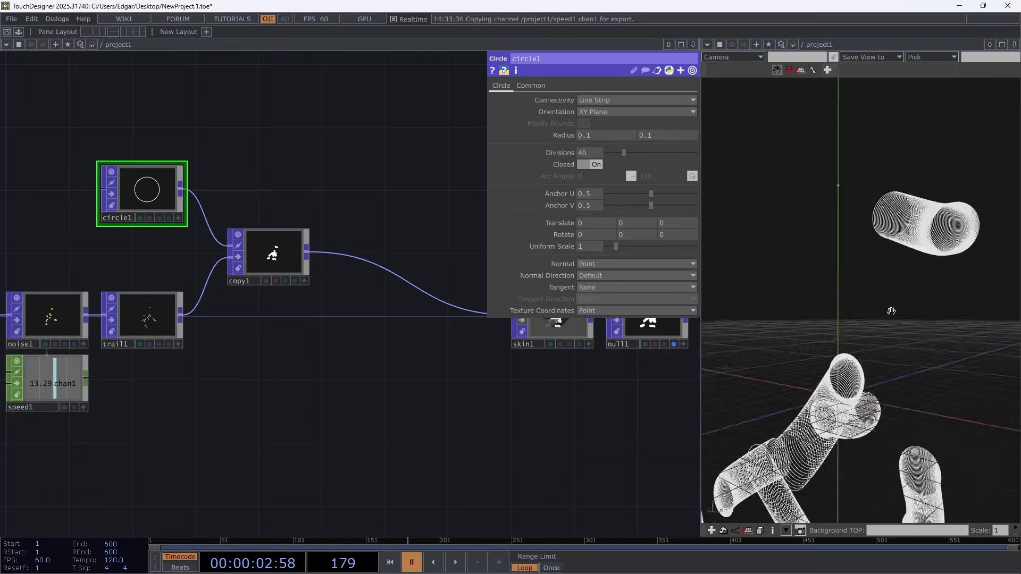
left_click_drag(839, 376, 861, 301)
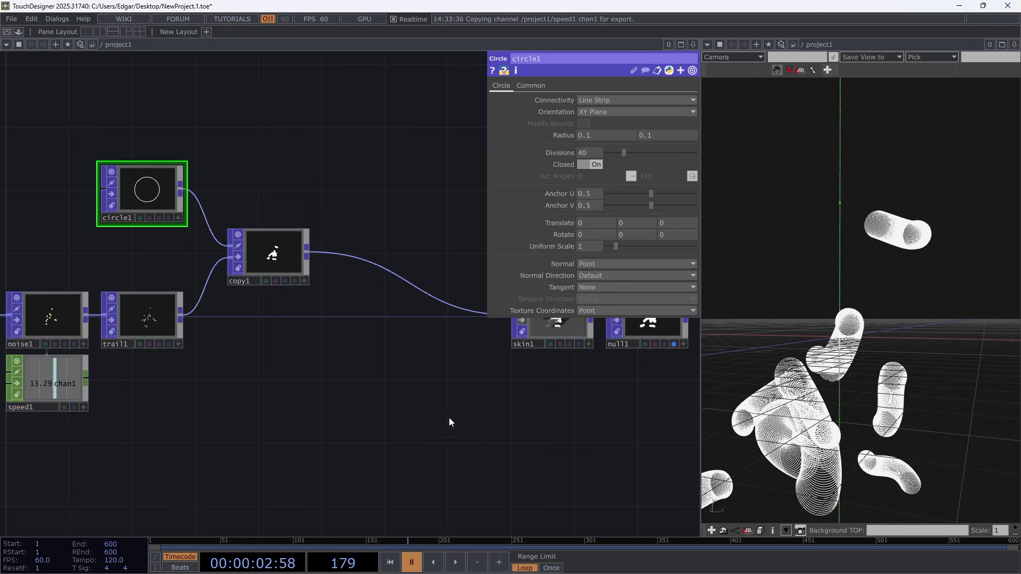
- Shift circle1 and copy1 away from trail1 to make room in the network, and line copy1 up with skin1
left_click_drag(272, 270, 427, 270)
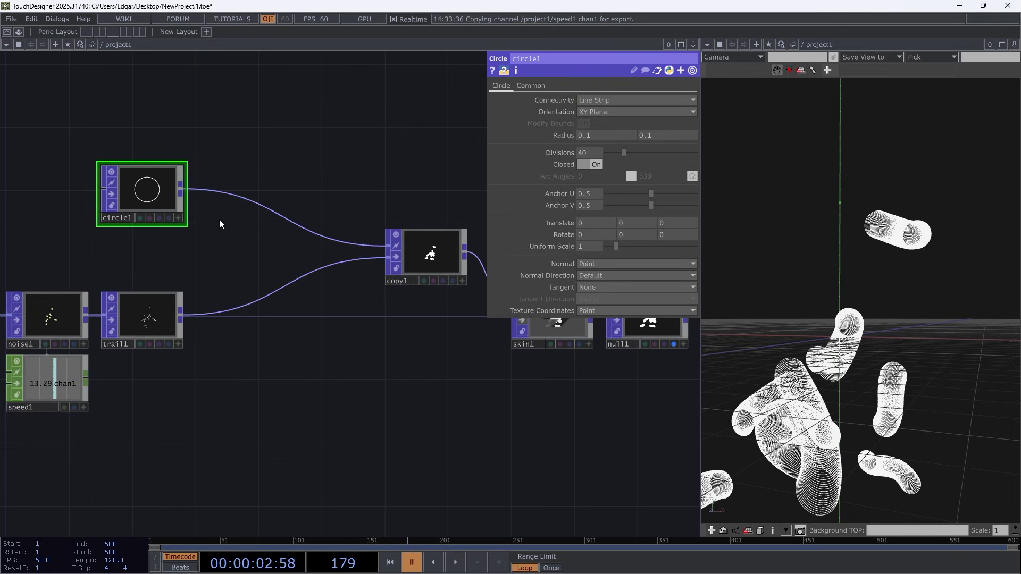
left_click_drag(143, 210, 299, 211)
left_click_drag(439, 401, 187, 392)
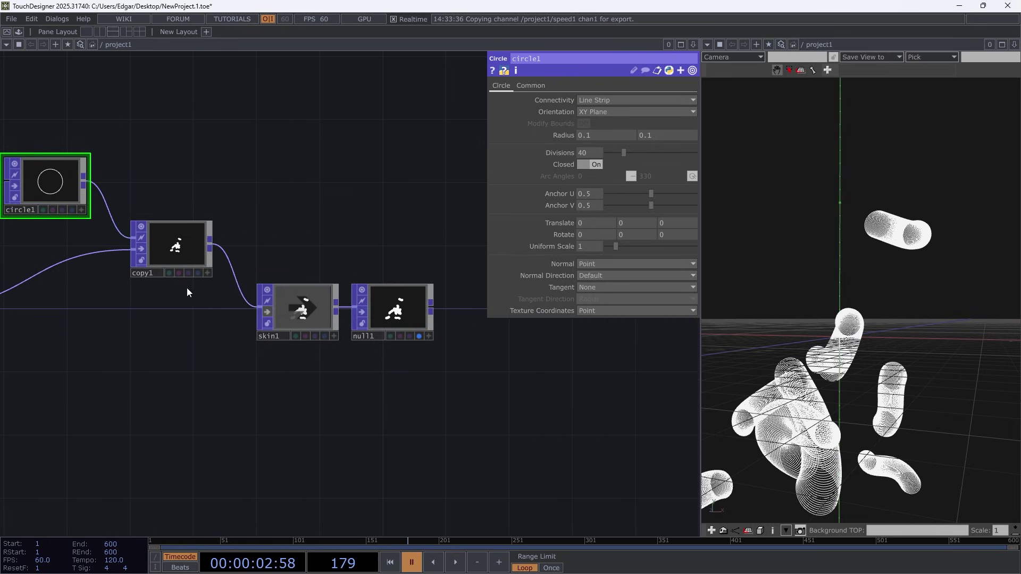
left_click_drag(192, 260, 218, 323)
left_click_drag(335, 364, 602, 344)
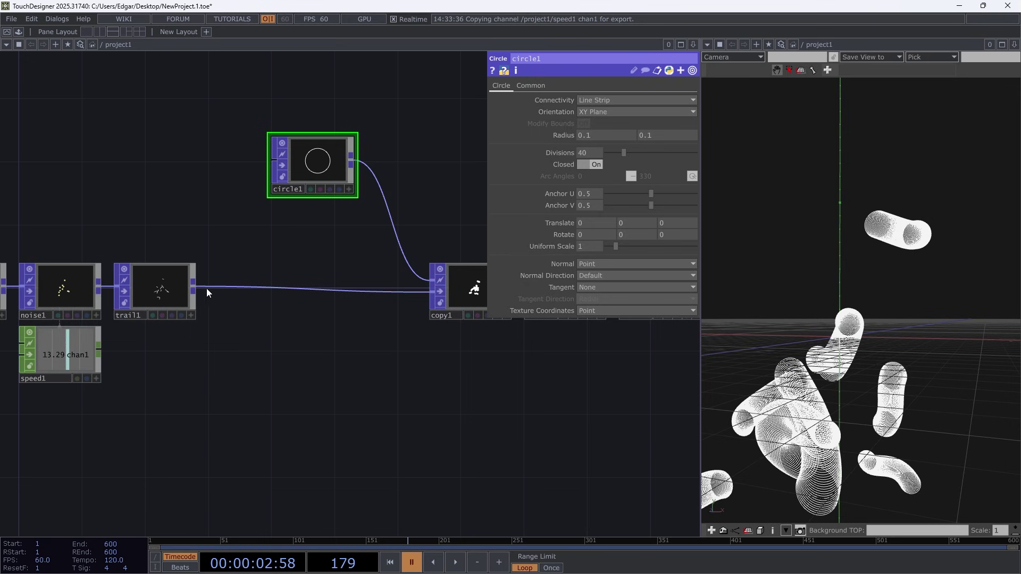
- Insert a Line Metrics POP between trail1 and copy1
right_click(192, 286)
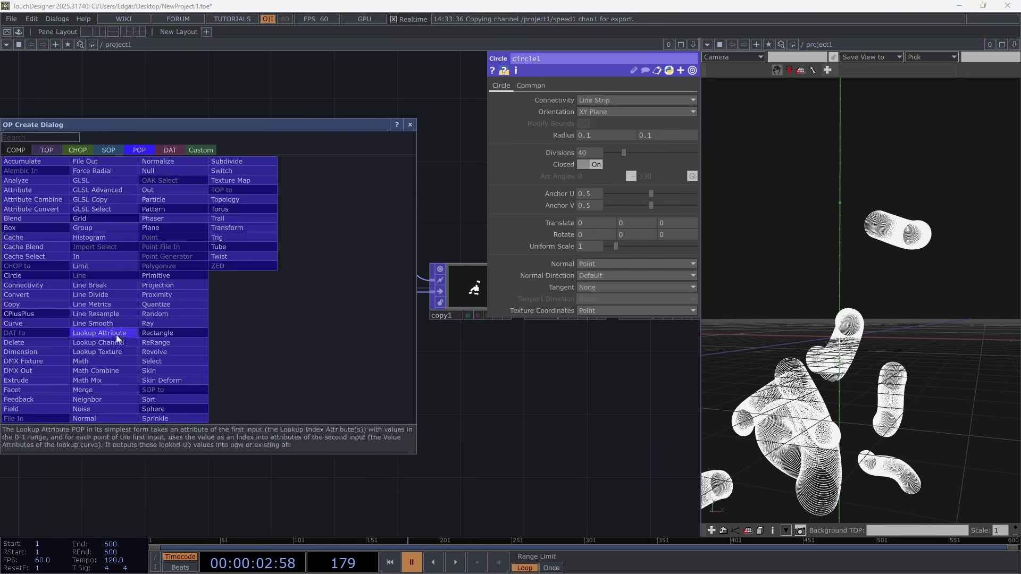
left_click(92, 304)
left_click(314, 290)
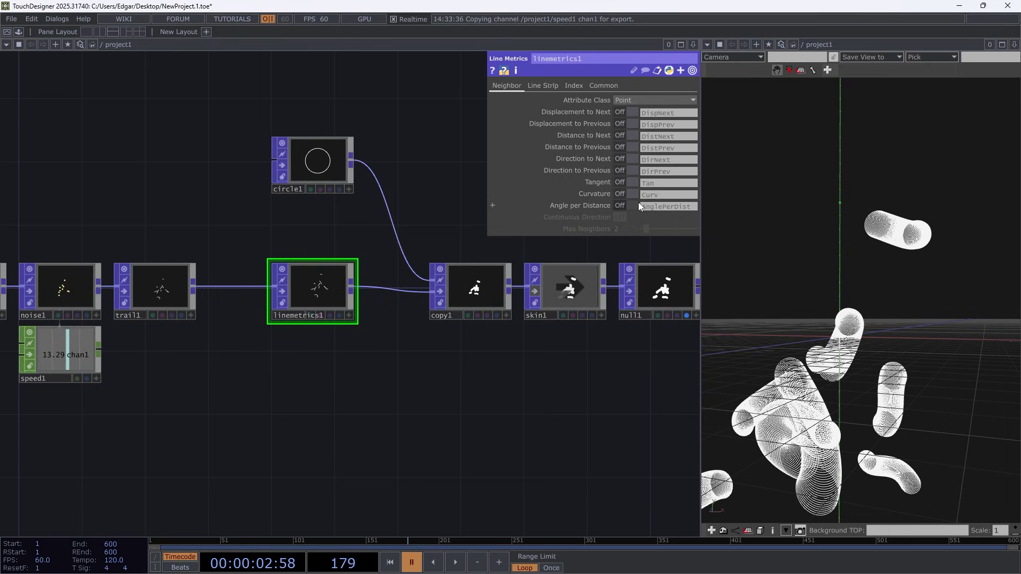
- Turn on Displacement to Previous in linemetrics1 and read the operator's info for its point attributes
scroll(308, 307, "up", 6)
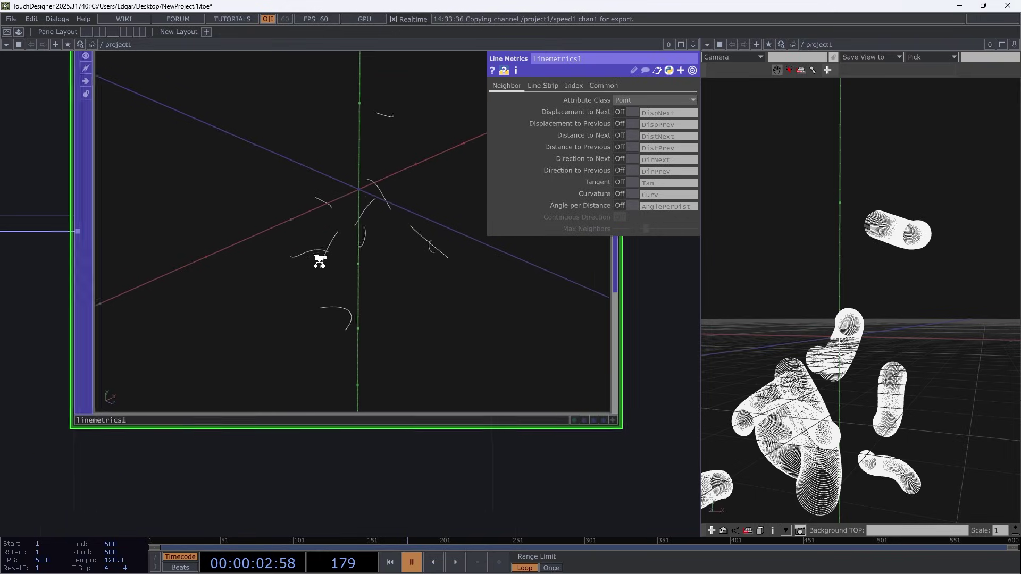
scroll(319, 258, "up", 2)
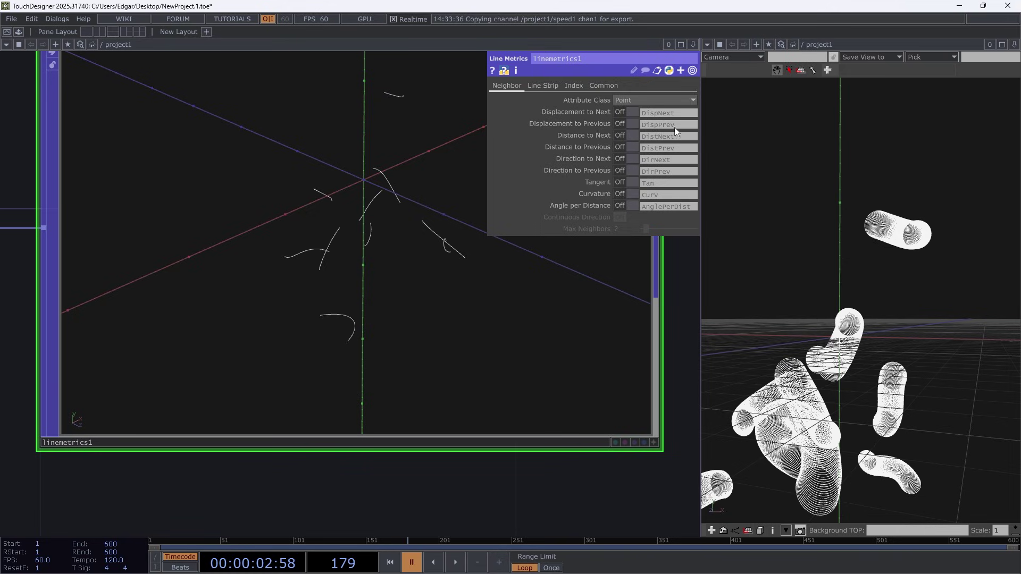
left_click(628, 124)
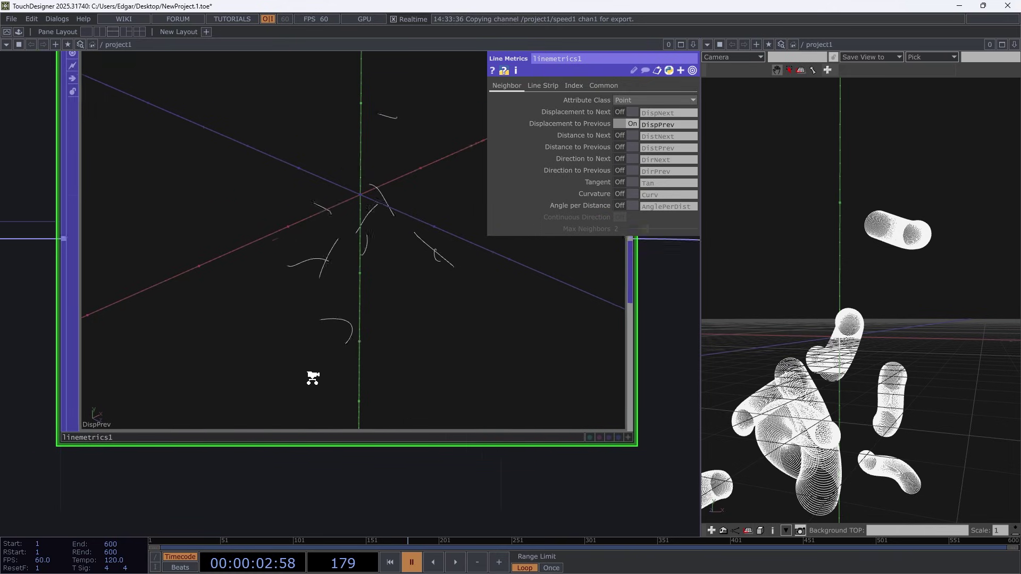
scroll(340, 356, "down", 3)
middle_click_drag(356, 343, 315, 509)
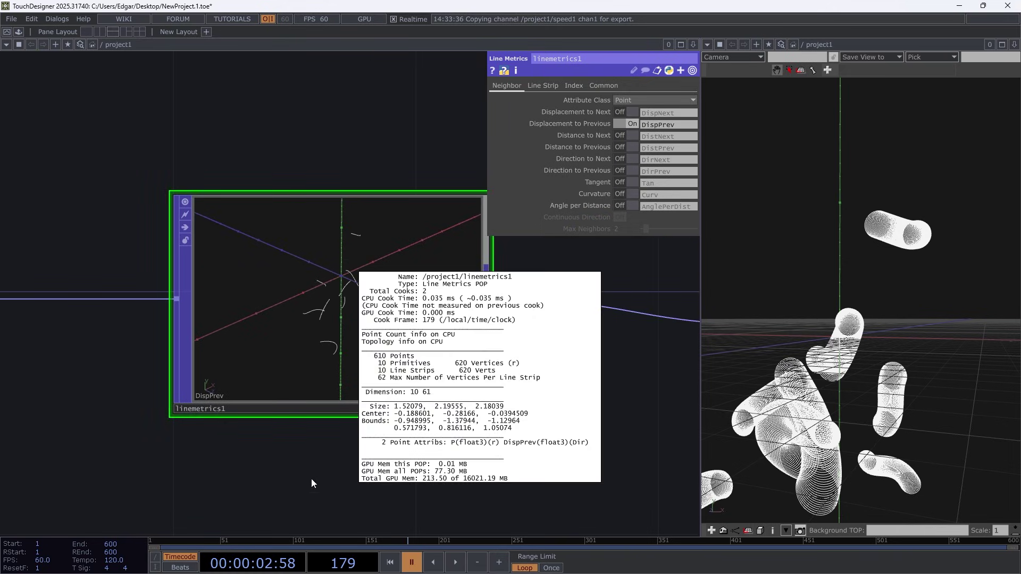
middle_click_drag(296, 321, 493, 441)
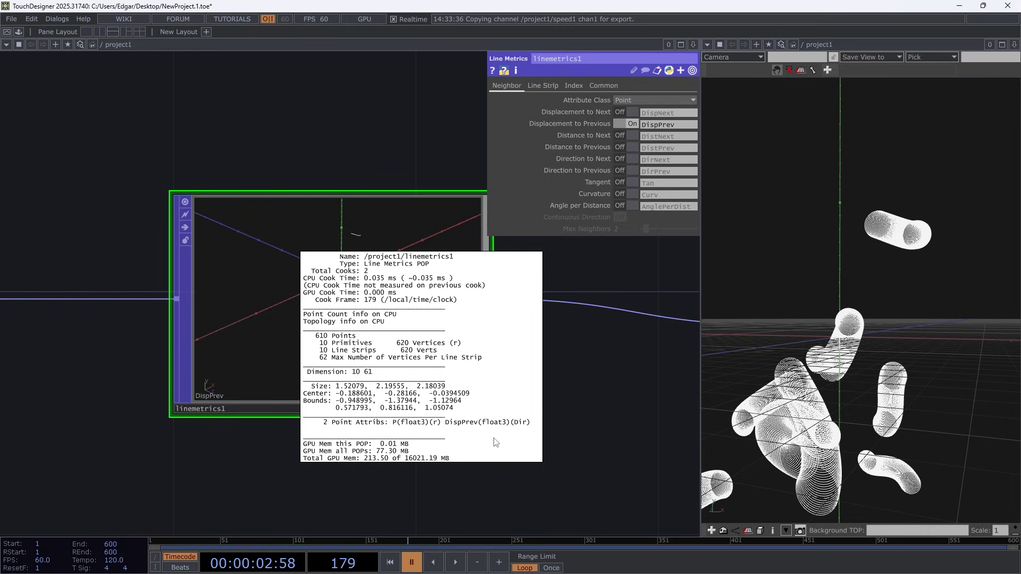
middle_click_drag(535, 492, 537, 492)
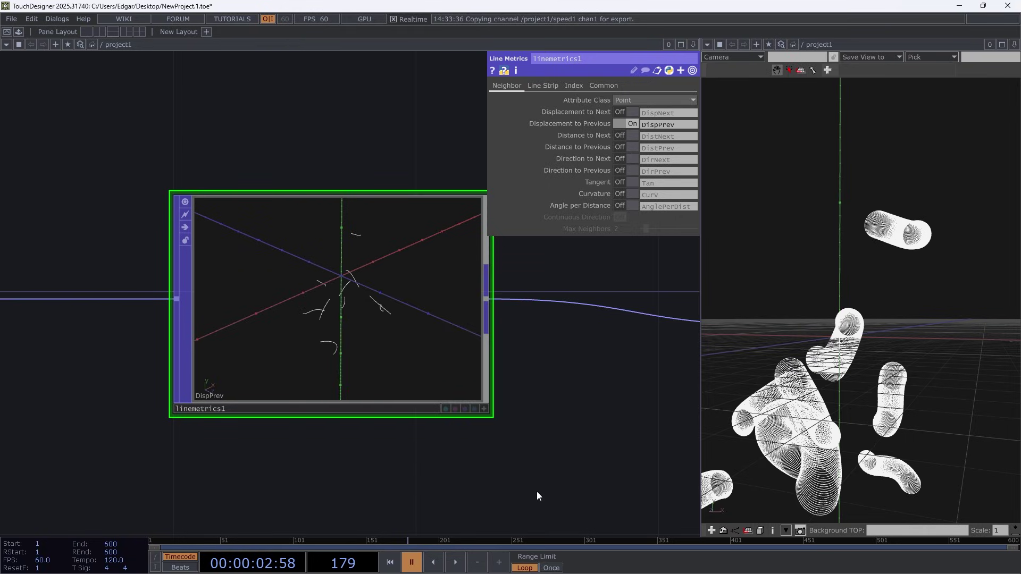
- Switch the display flag from null1 to linemetrics1 and show its DispPrev point attribute as vectors in the geometry viewer
scroll(464, 467, "down", 5)
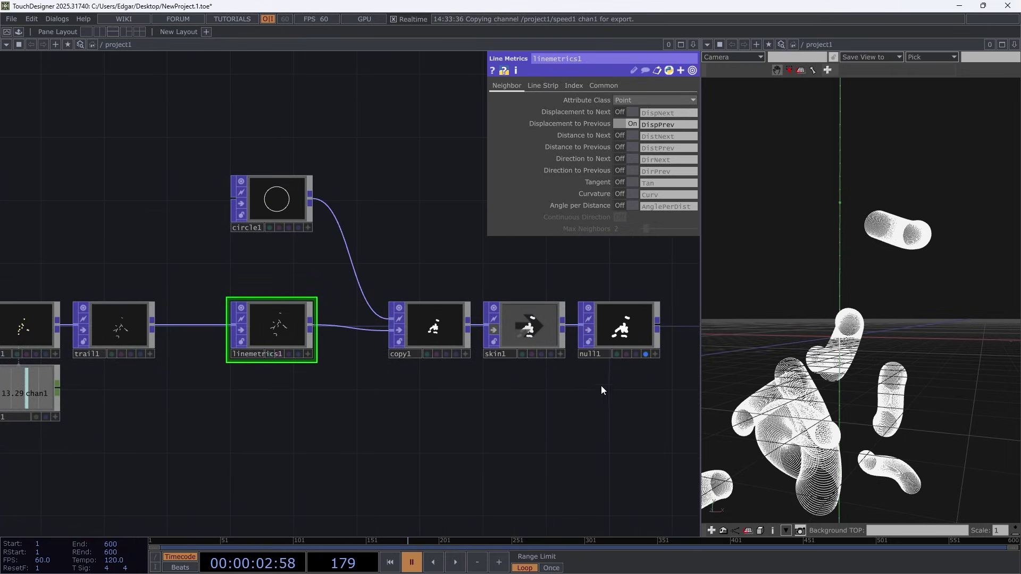
left_click(645, 354)
left_click(299, 353)
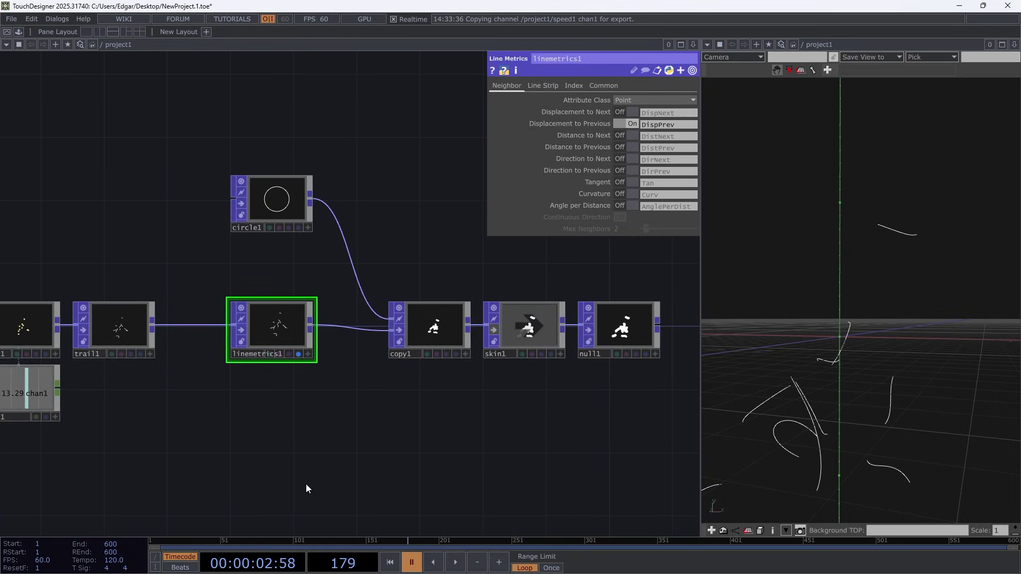
right_click_drag(849, 372, 891, 293)
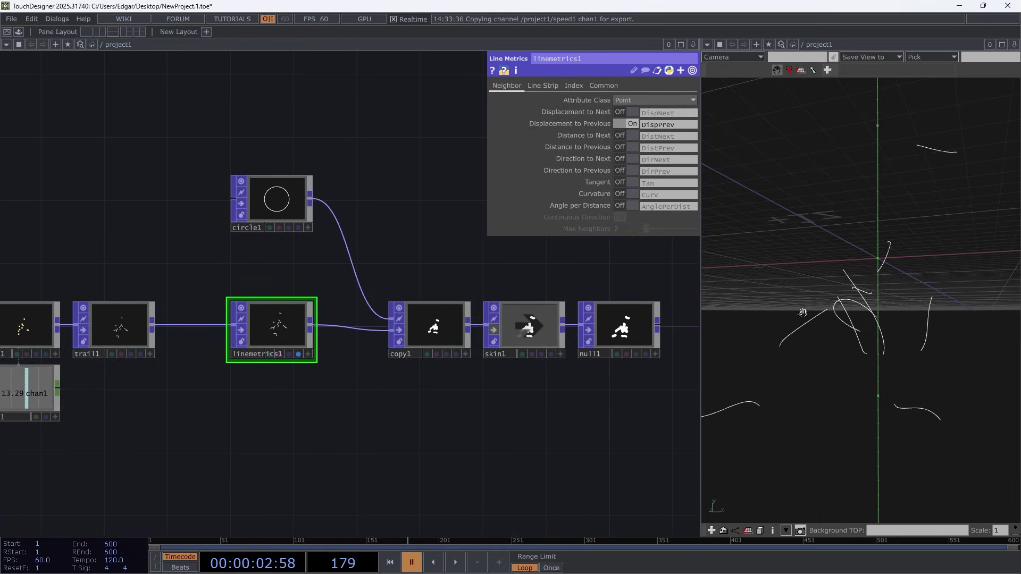
middle_click(284, 321)
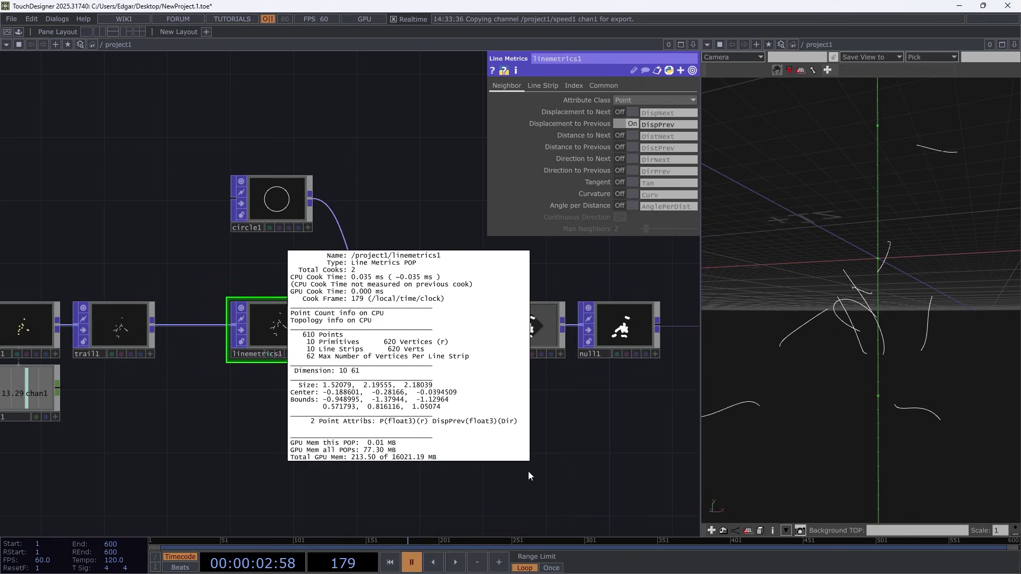
middle_click_drag(528, 471, 558, 481)
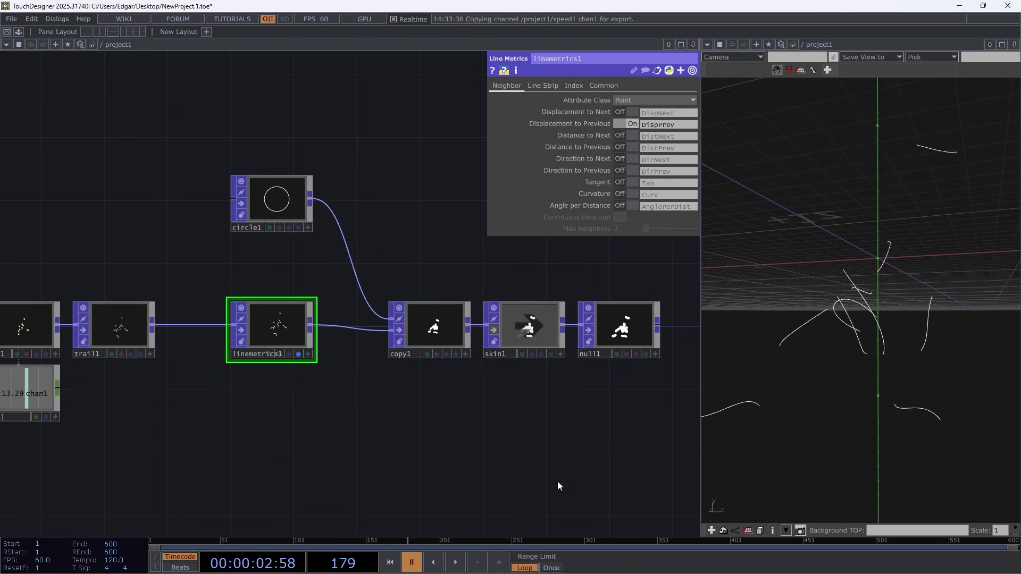
right_click(777, 217)
mouse_move(849, 171)
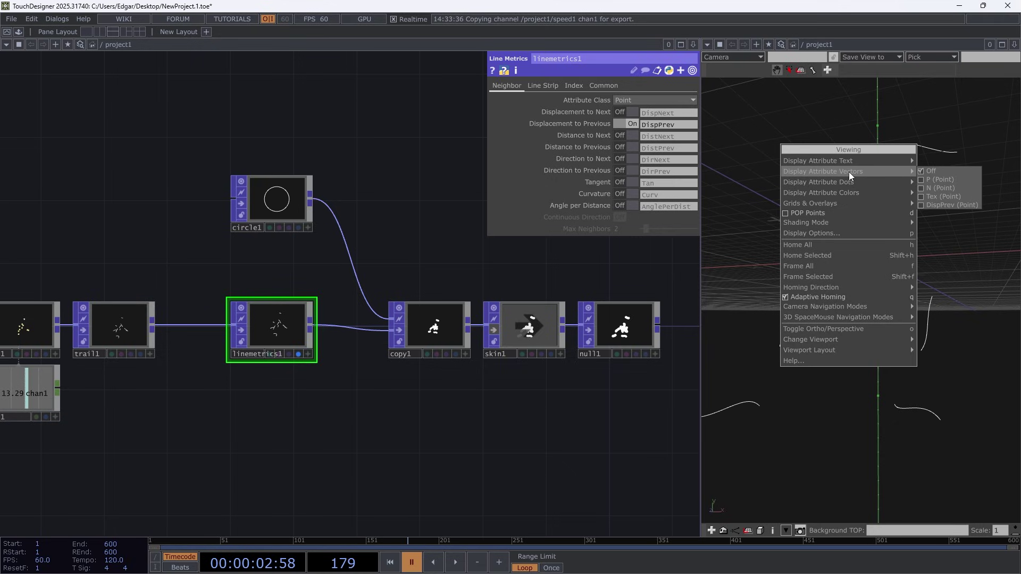
left_click(938, 206)
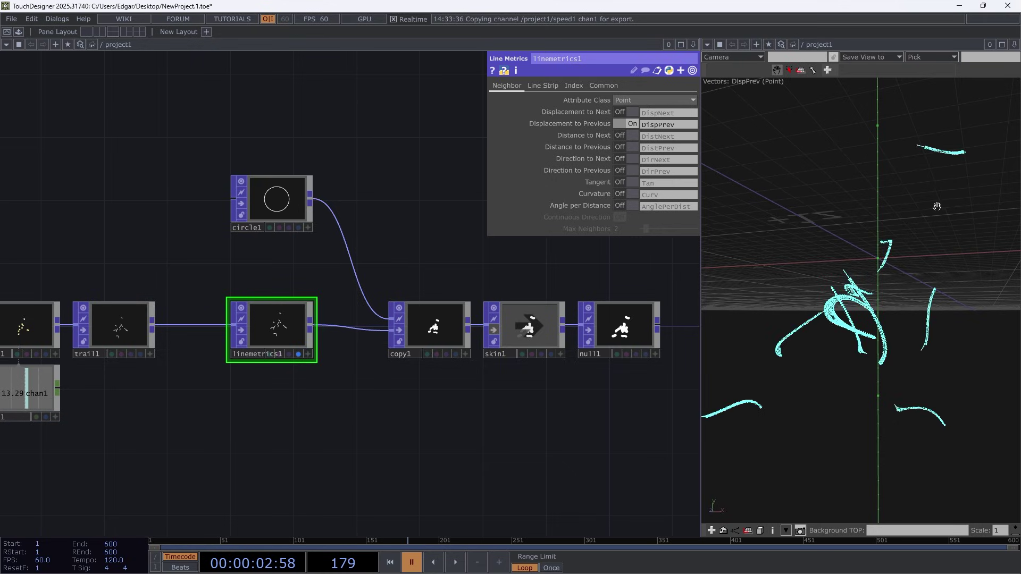
- Examine the DispPrev vectors along the individual trails, checking which way they point on straight and curved sections
left_click_drag(747, 357, 787, 360)
scroll(751, 356, "up", 5)
left_click_drag(906, 271, 873, 339)
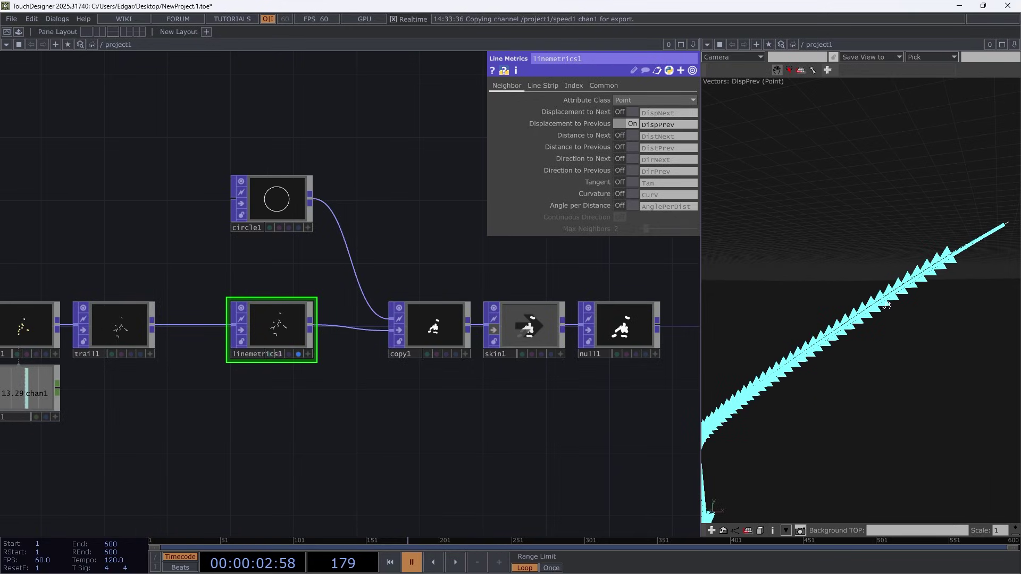
left_click_drag(887, 304, 988, 430)
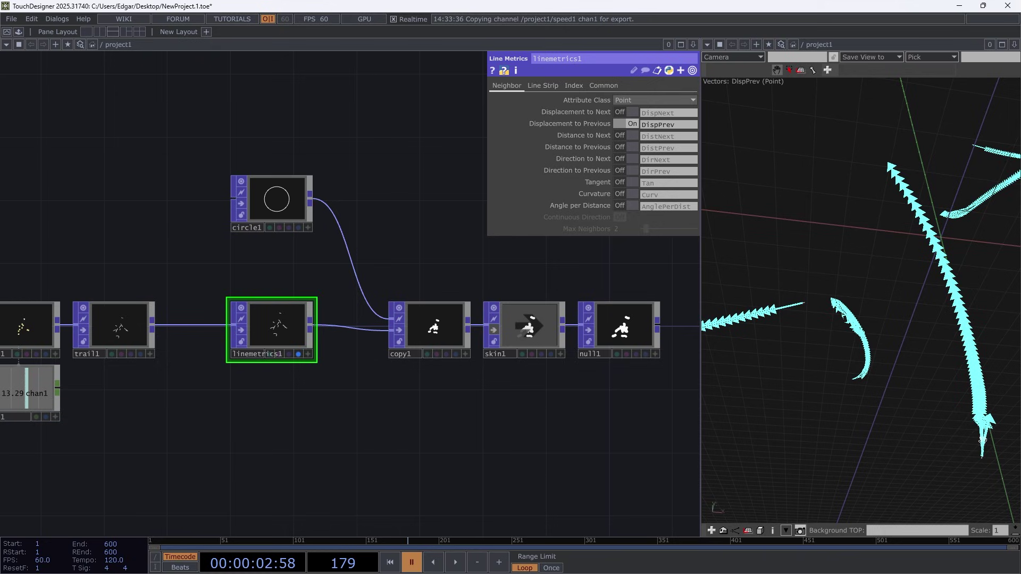
left_click_drag(977, 320, 895, 482)
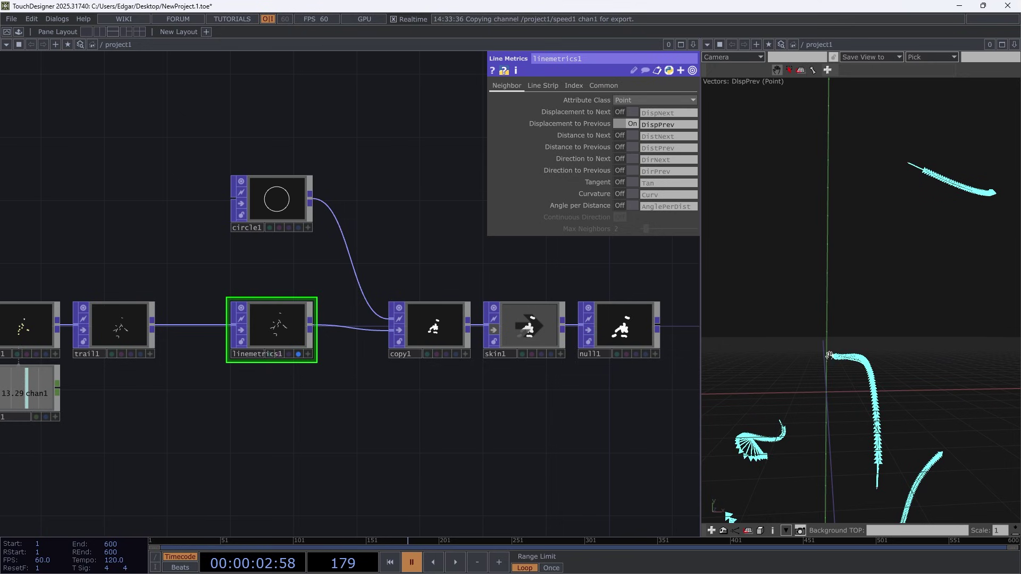
left_click_drag(875, 452, 862, 398)
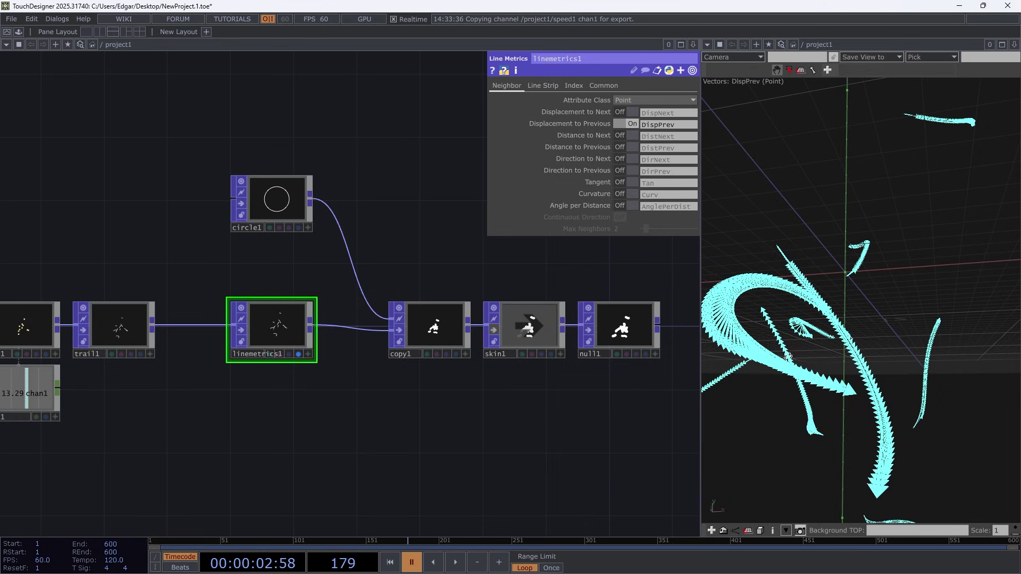
left_click_drag(906, 436, 852, 403)
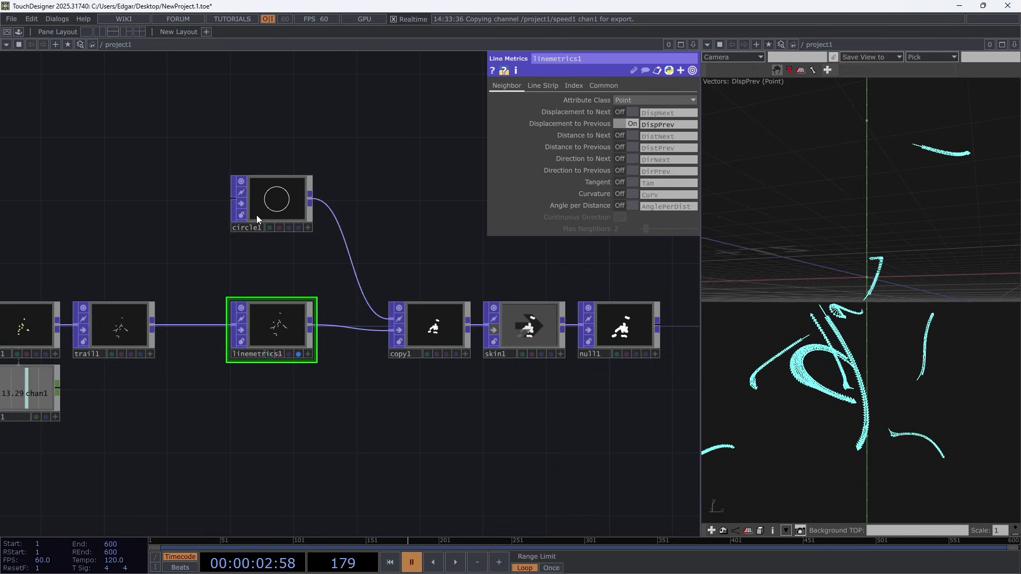
scroll(814, 370, "up", 10)
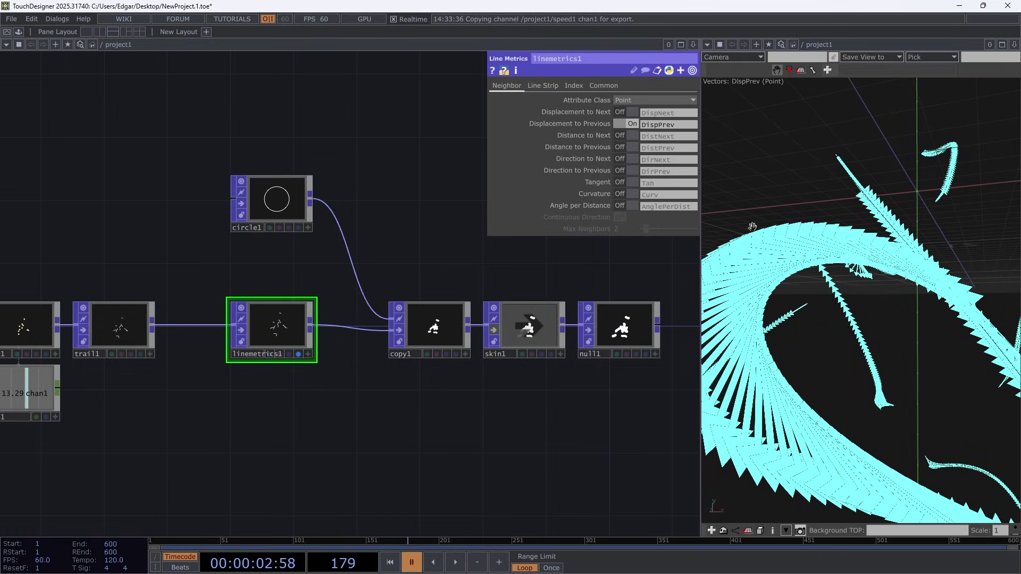
- Enable Template Rotate to Vector on copy1 and choose DispPrev as the Rotate to Vector Attribute
left_click(431, 327)
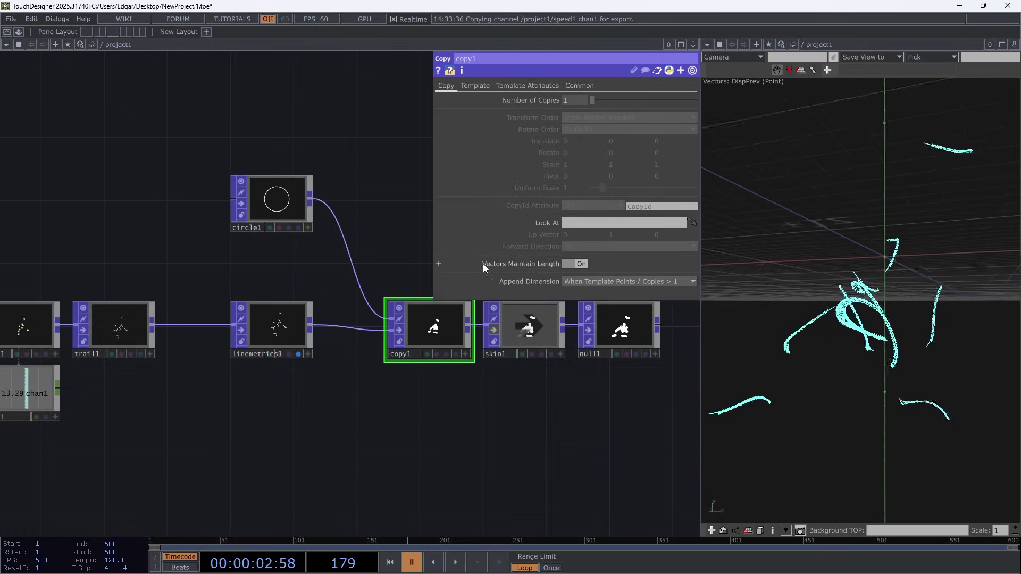
left_click(476, 85)
left_click_drag(565, 416, 447, 352)
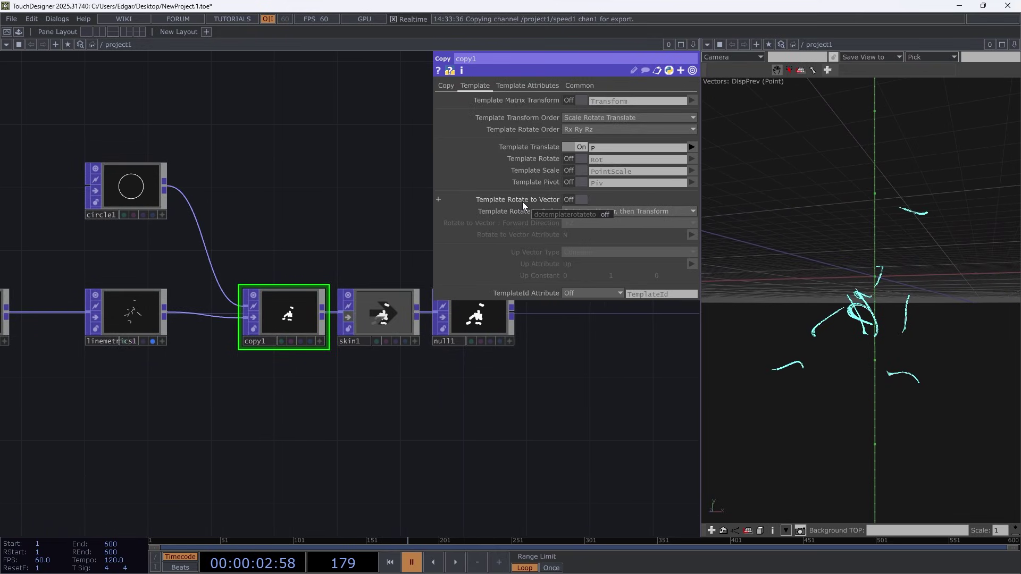
left_click(578, 200)
left_click(692, 238)
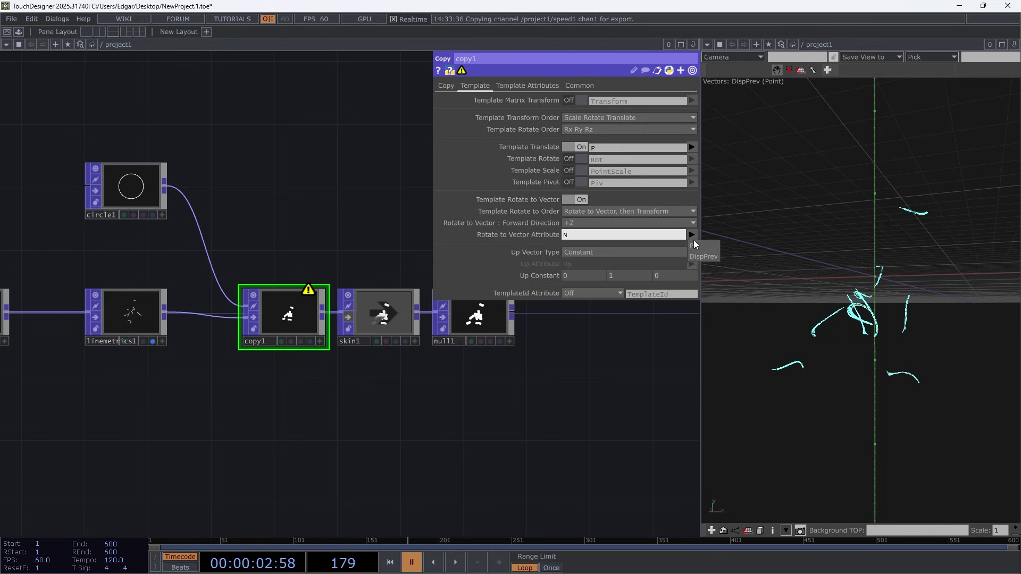
left_click(699, 255)
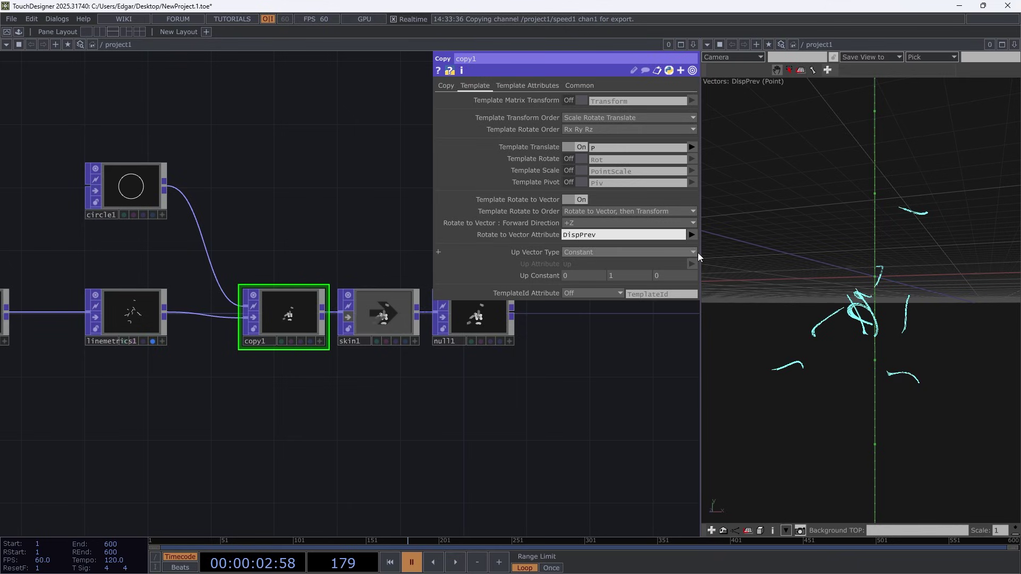
- Move the display flag from linemetrics1 back to null1 and resume timeline playback
left_click(153, 342)
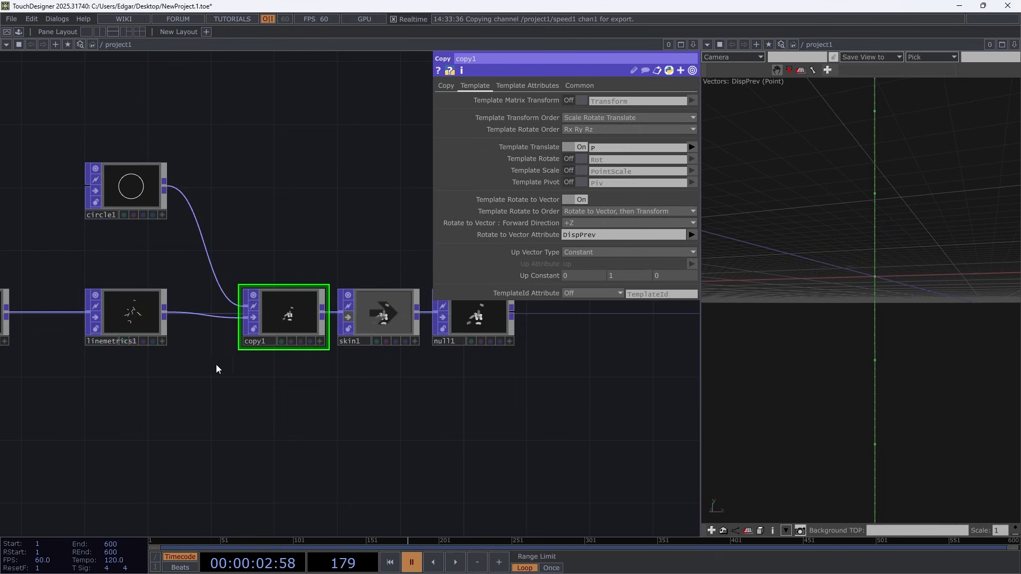
left_click(500, 342)
key("space")
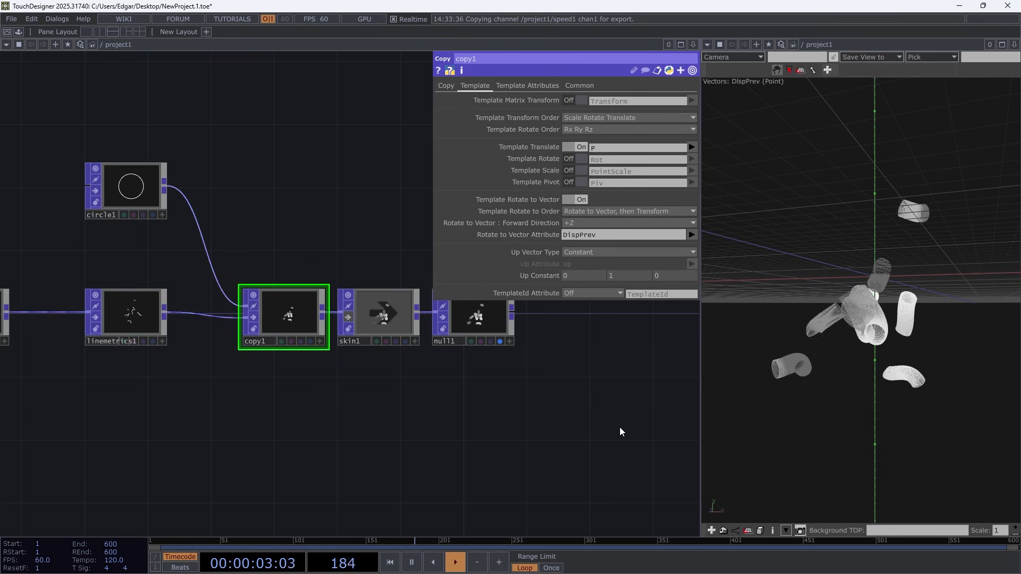
- Examine from several angles how the rotated circle copies follow the moving trails
left_click_drag(861, 371, 762, 243)
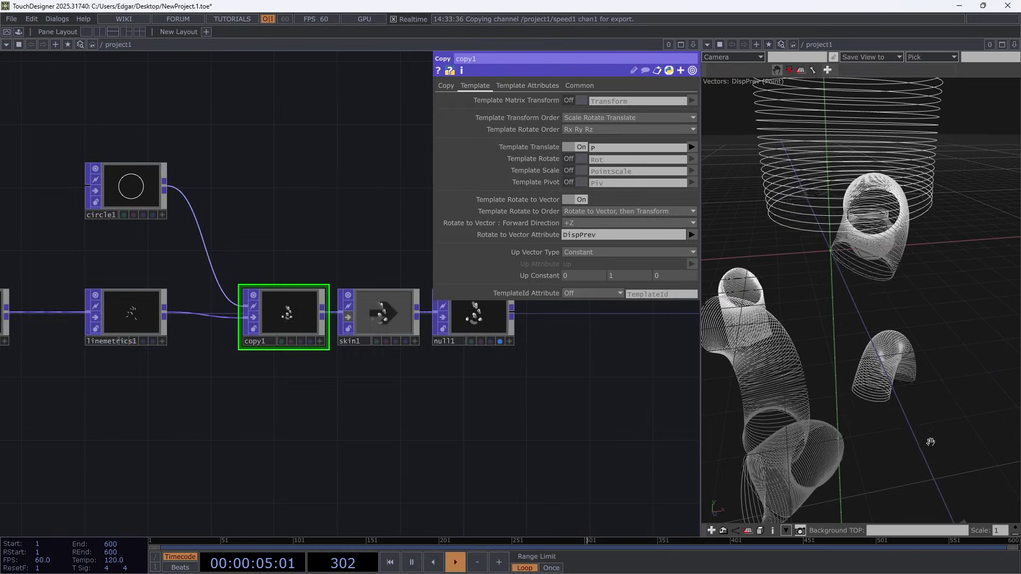
scroll(948, 386, "down", 3)
left_click_drag(989, 380, 879, 225)
middle_click_drag(878, 225, 913, 337)
left_click_drag(913, 337, 859, 299)
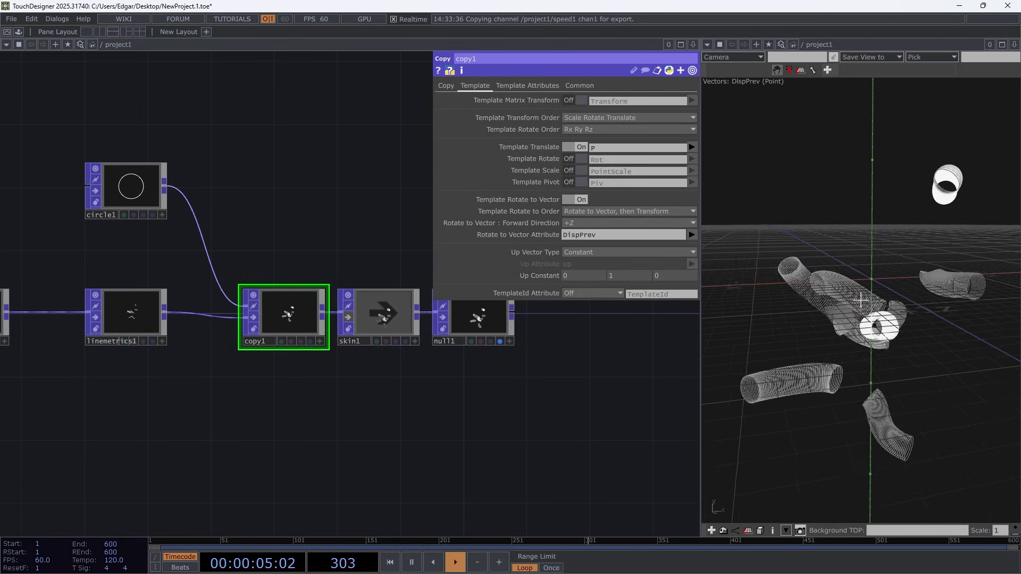
- Turn off Adaptive Homing in the geometry viewer and stop bypassing skin1
right_click(826, 178)
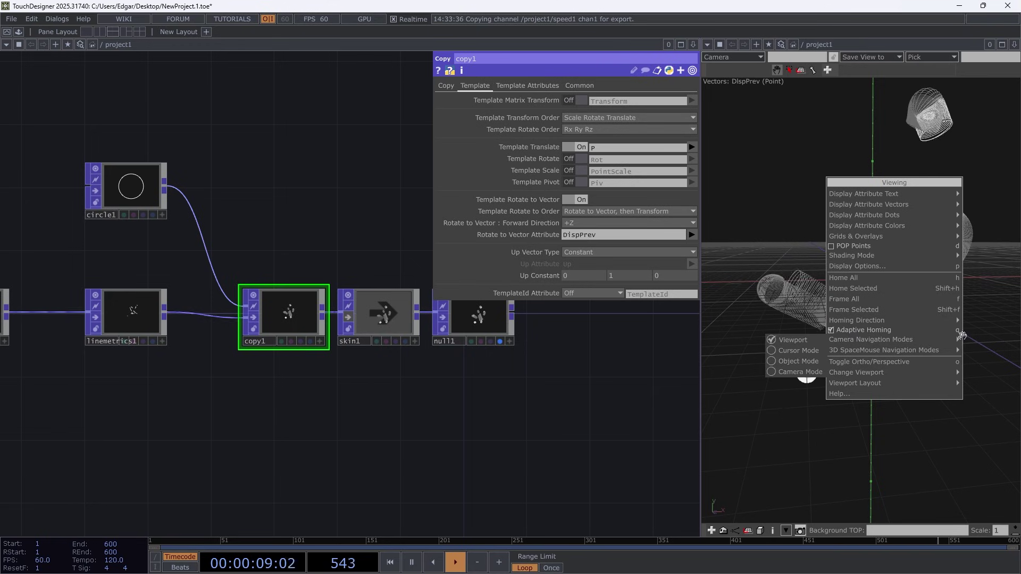
left_click(851, 330)
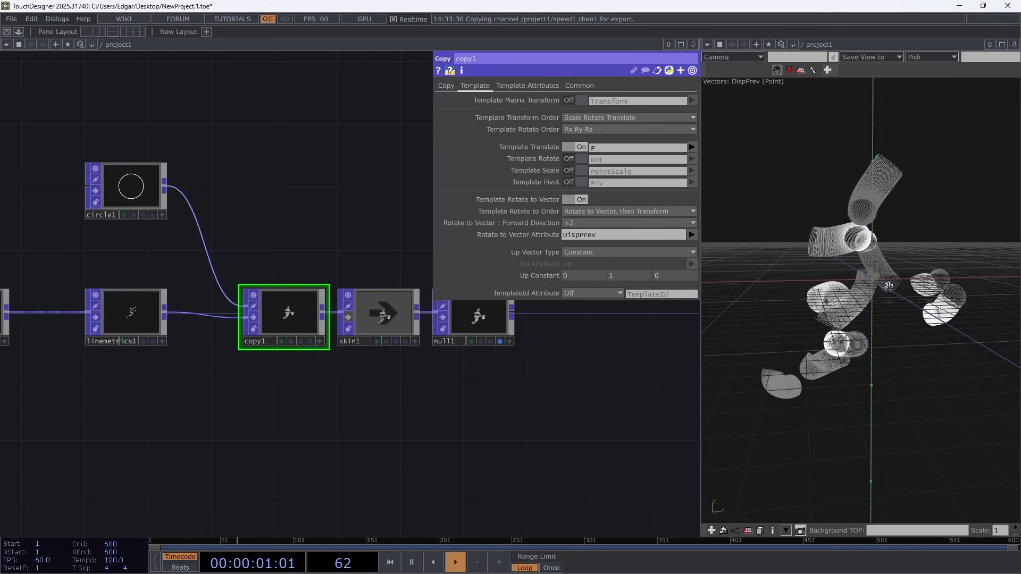
middle_click_drag(847, 294, 903, 292)
left_click_drag(863, 303, 925, 321)
scroll(856, 366, "down", 3)
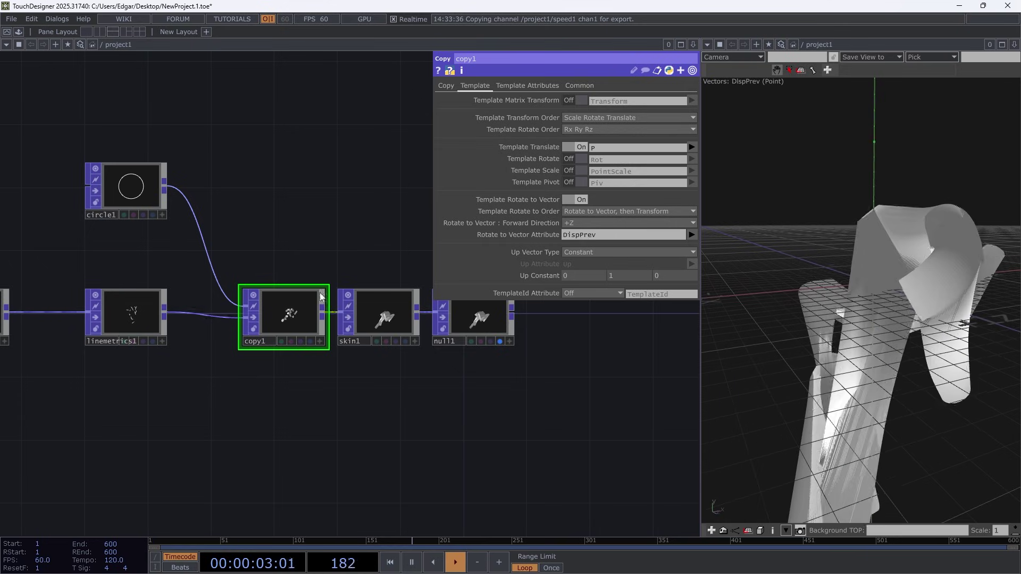
- Inspect the parameters of skin1 and compare its surface with the copied circles in copy1
left_click(367, 314)
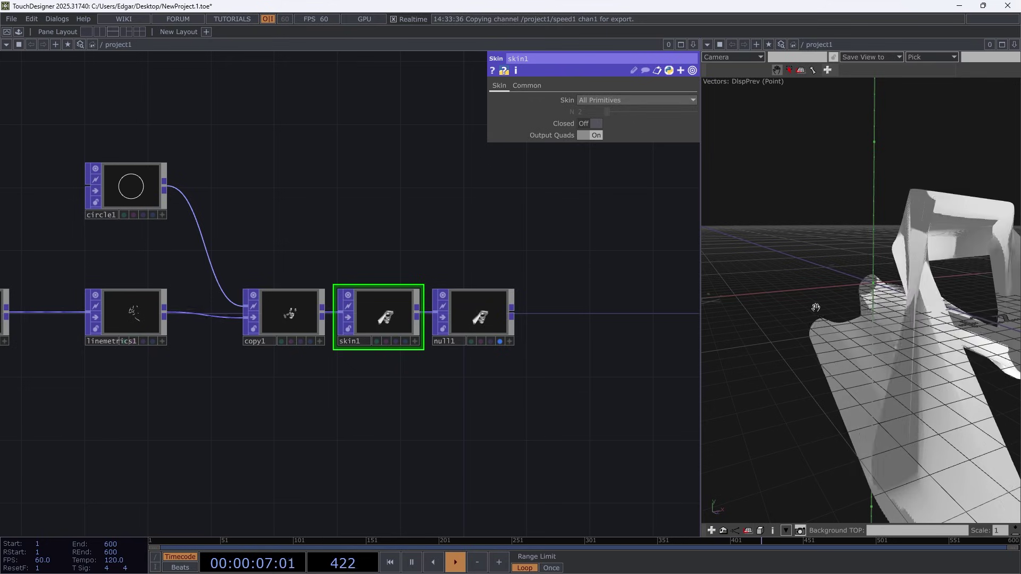
scroll(285, 311, "up", 5)
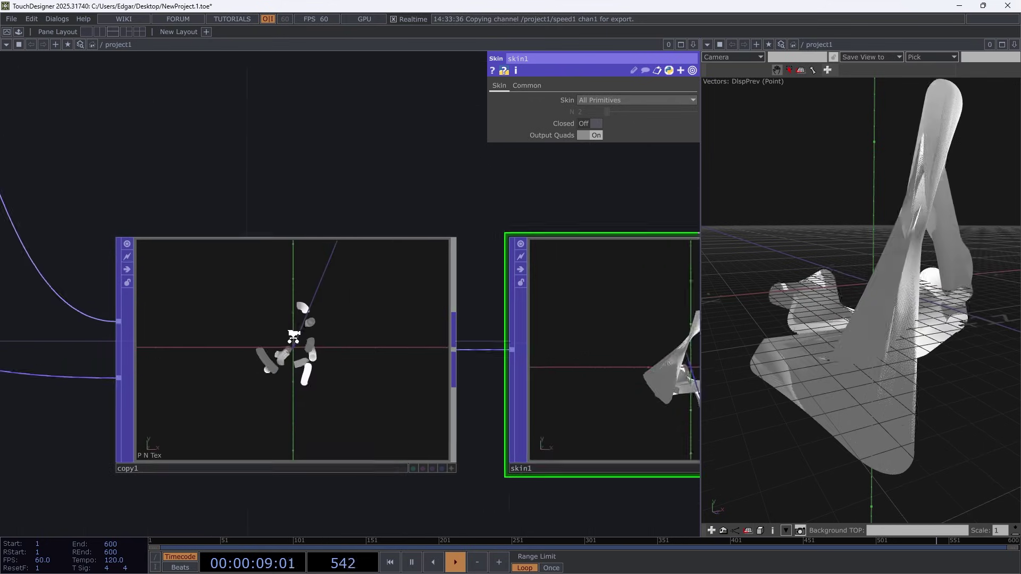
scroll(305, 344, "down", 5)
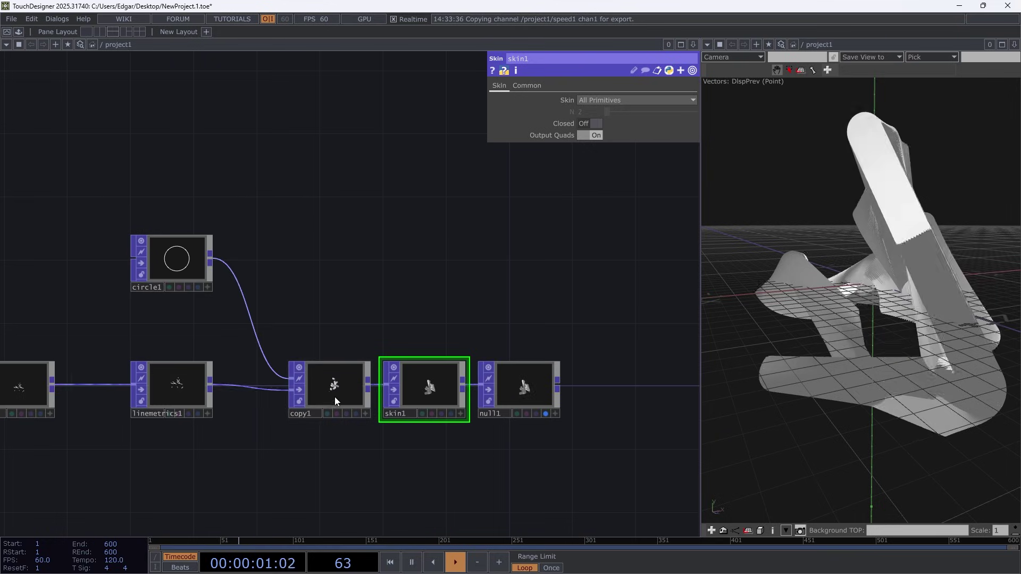
- Set the Number of Points on pointgen1 to 1
left_click_drag(69, 504, 330, 472)
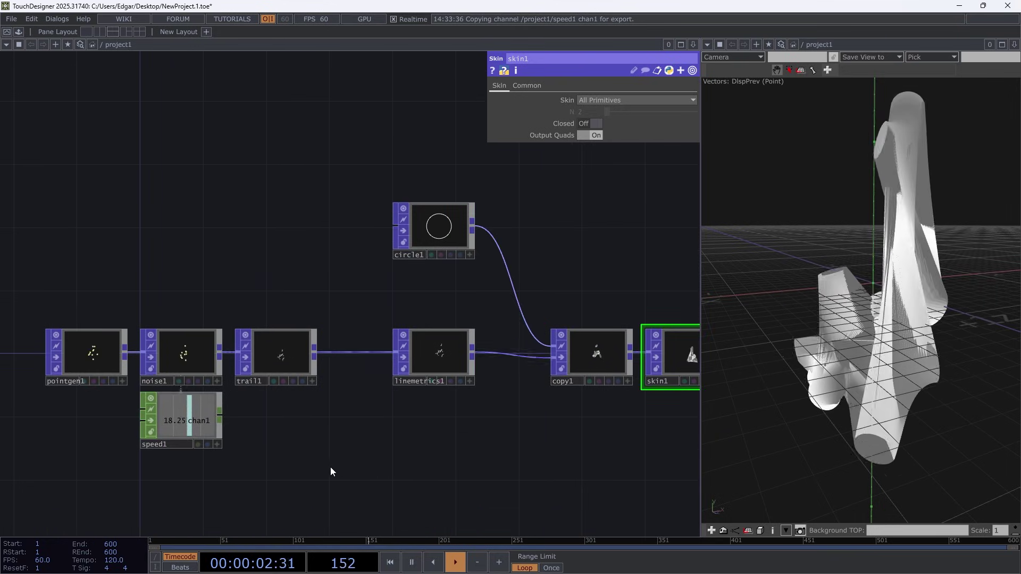
left_click(108, 354)
left_click(589, 124)
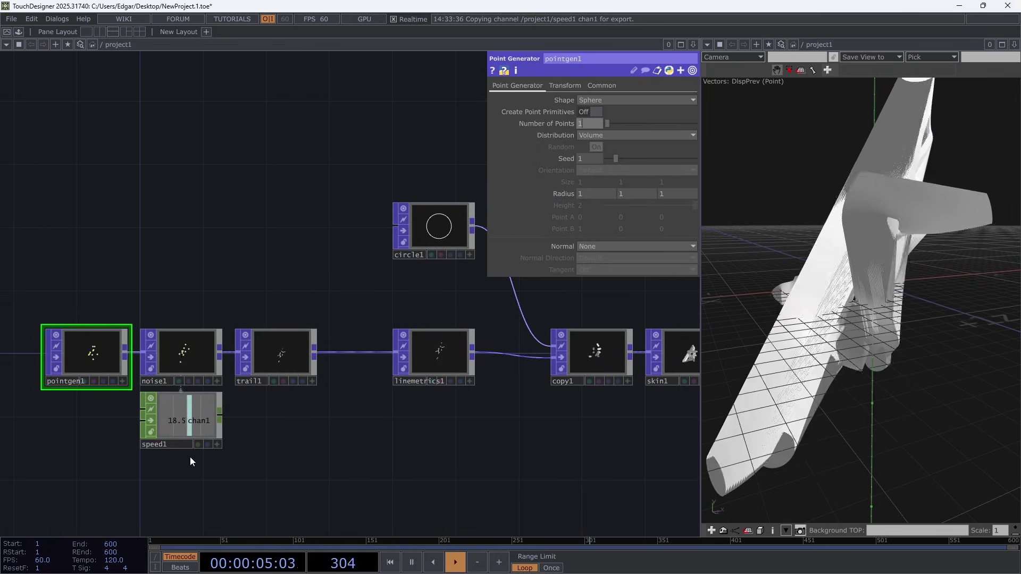
type("1")
key("Return")
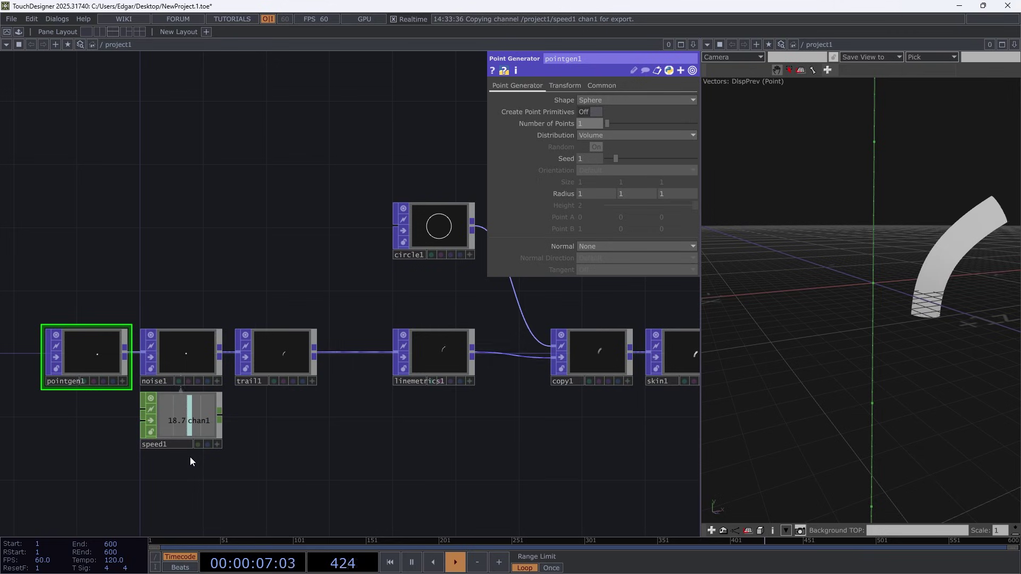
- Examine the single trail through linemetrics1, copy1 and skin1, and view the resulting tube from another angle
scroll(444, 354, "up", 5)
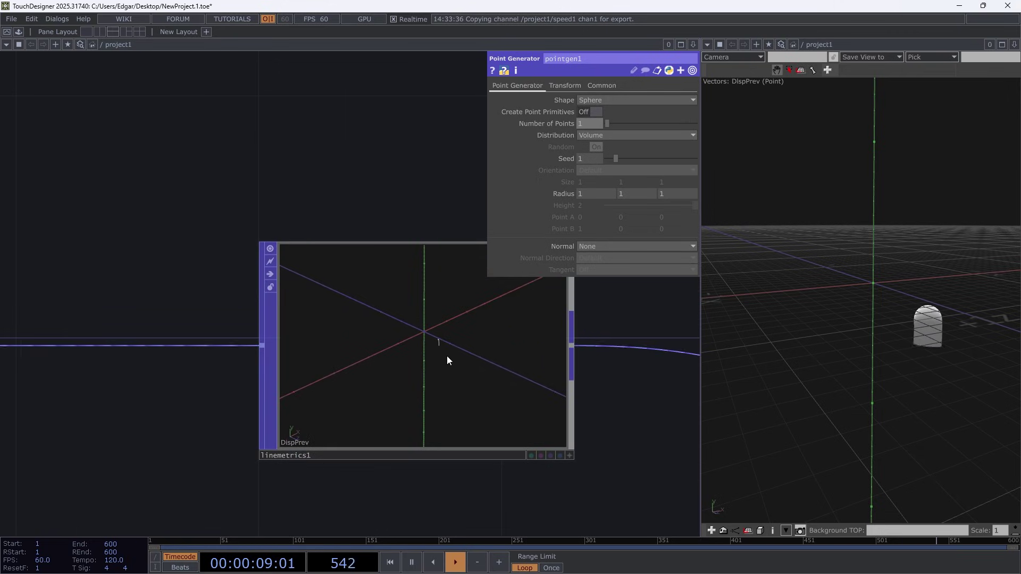
scroll(436, 333, "down", 5)
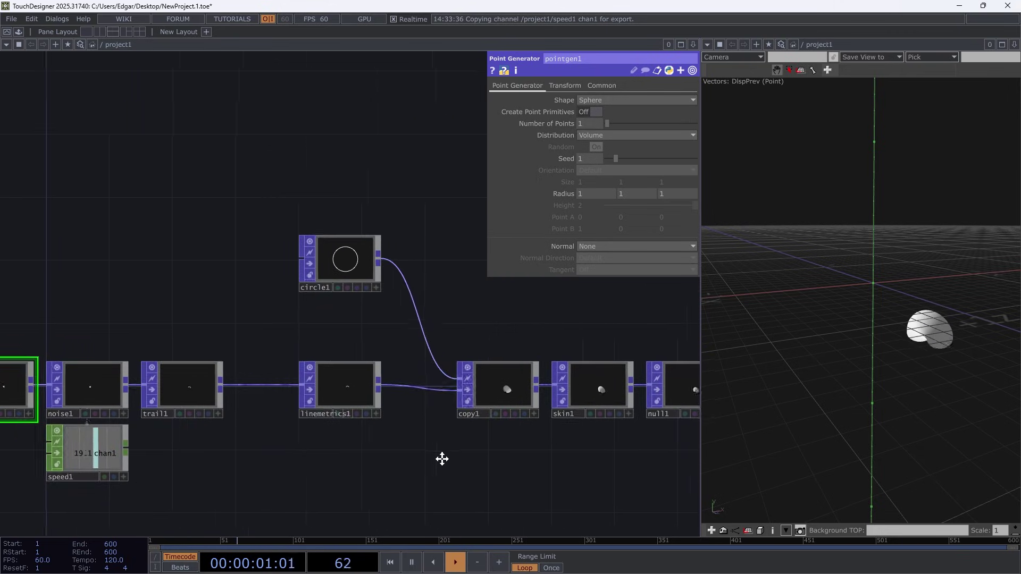
scroll(518, 440, "up", 8)
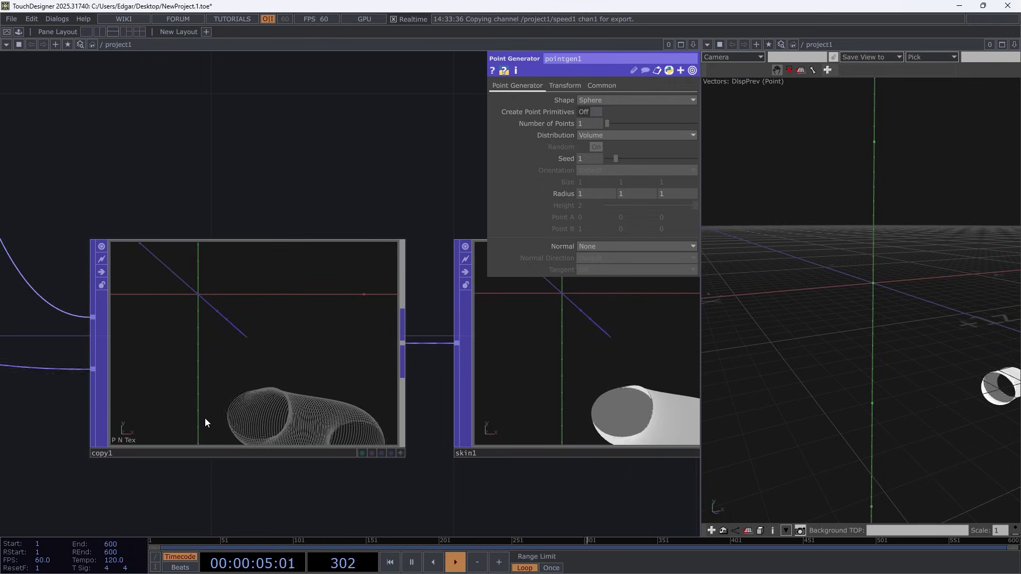
scroll(417, 490, "down", 8)
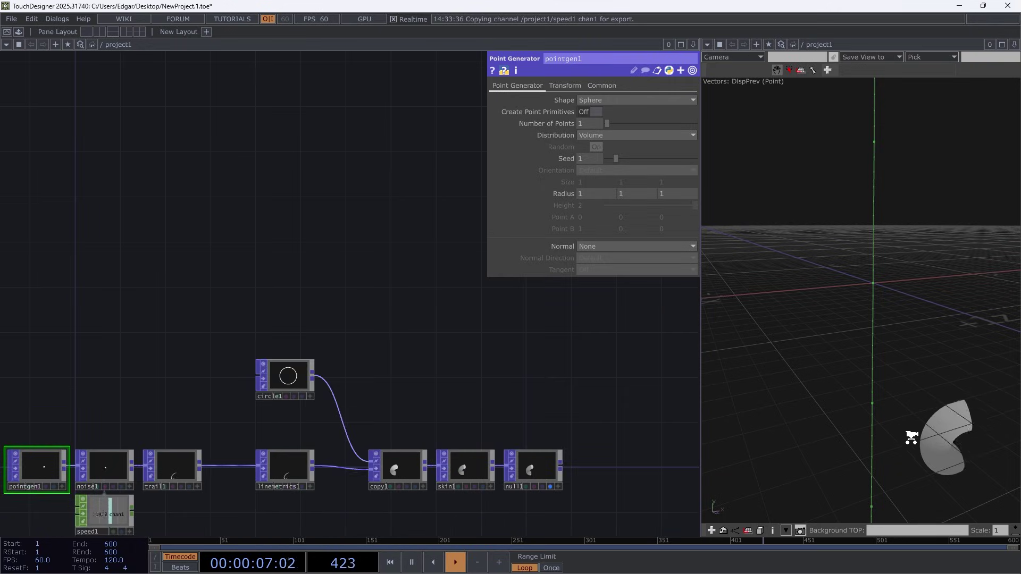
left_click_drag(850, 438, 894, 132)
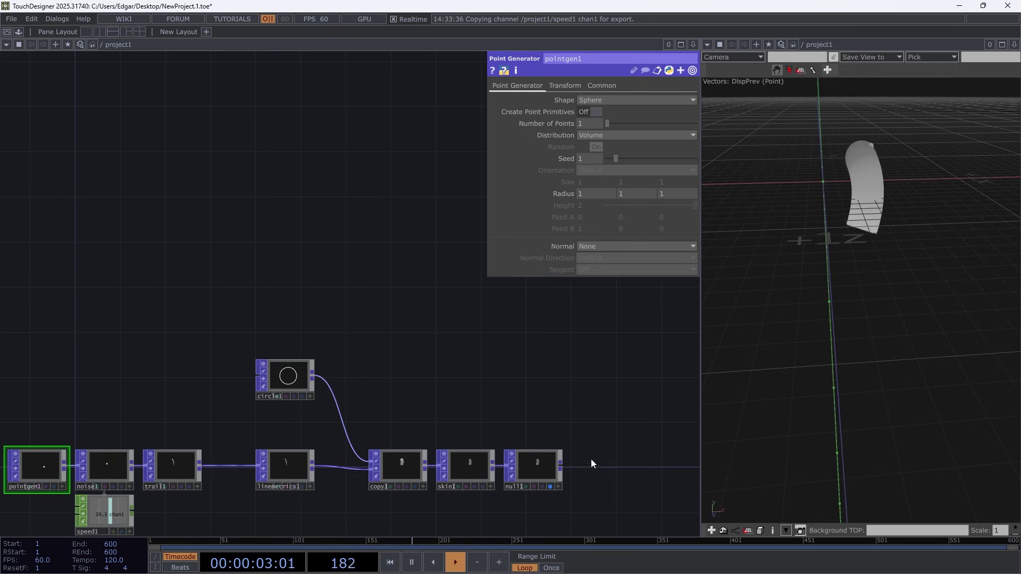
- Move null1 further along the chain and insert a Normal POP between skin1 and null1
left_click_drag(522, 478, 583, 471)
scroll(524, 490, "up", 5)
right_click(460, 442)
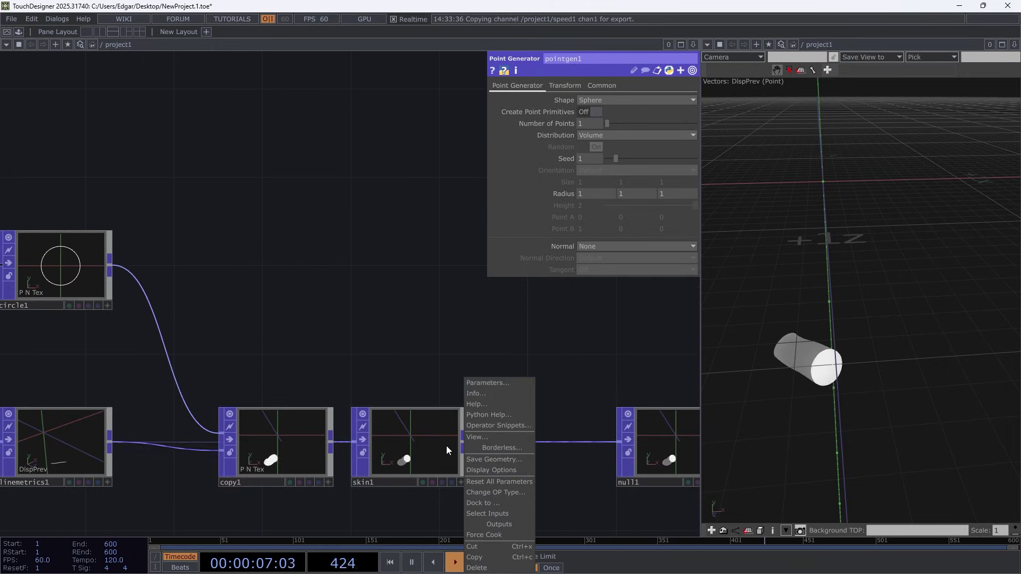
left_click(446, 446)
right_click(461, 441)
left_click(360, 538)
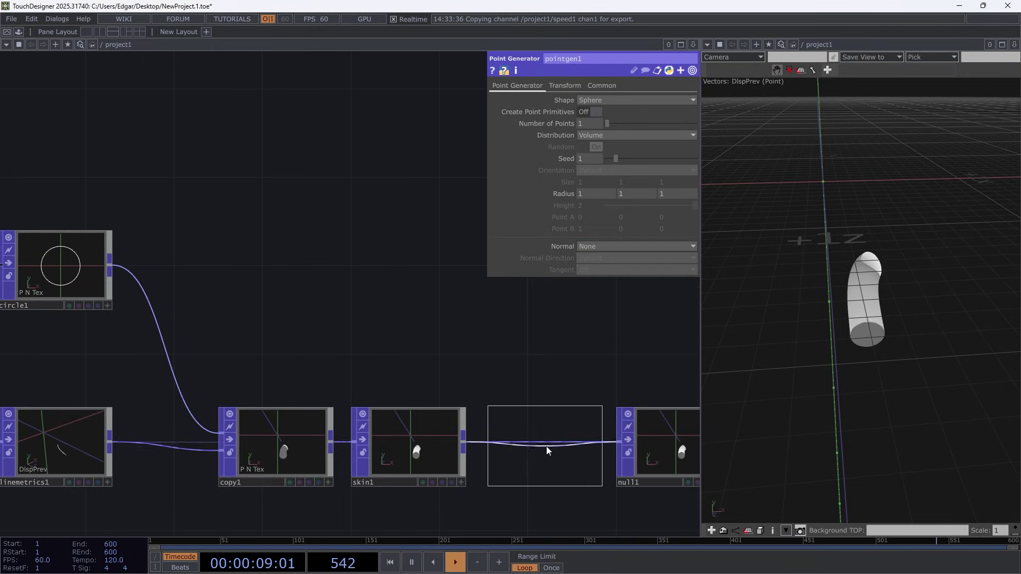
left_click(543, 447)
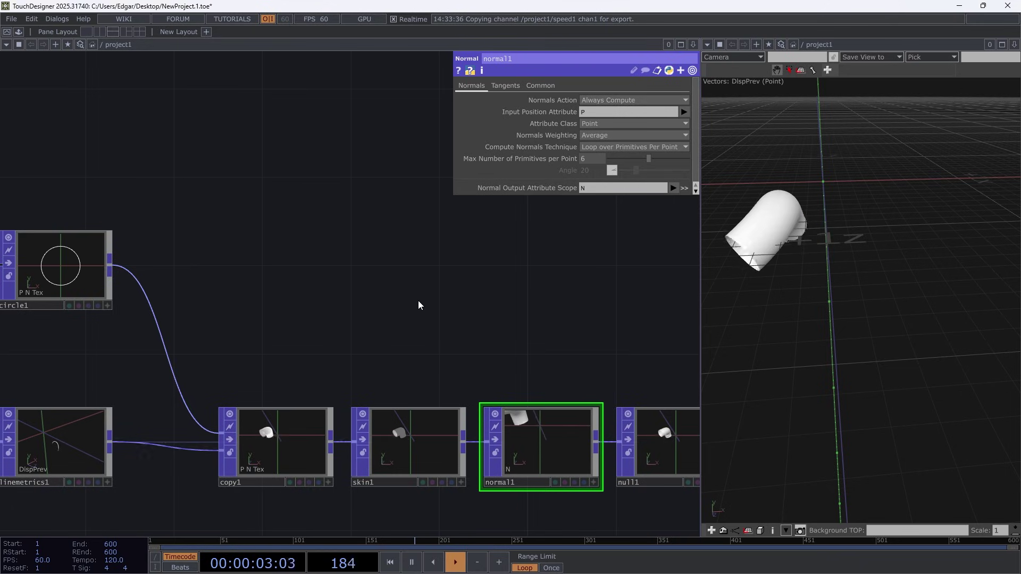
- Set the Number of Points on pointgen1 to 2
scroll(505, 404, "down", 6)
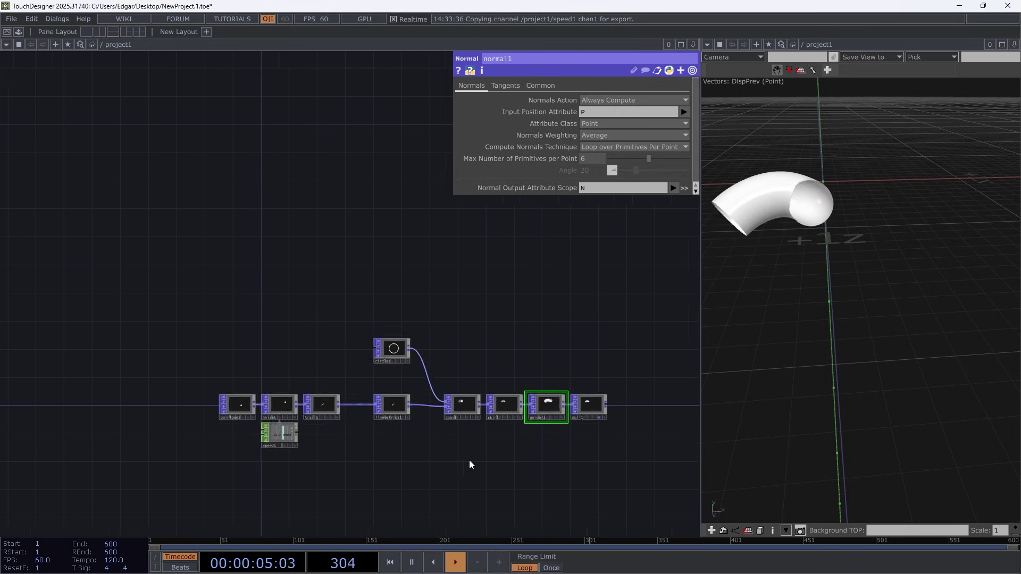
left_click_drag(470, 465, 458, 466)
left_click(235, 408)
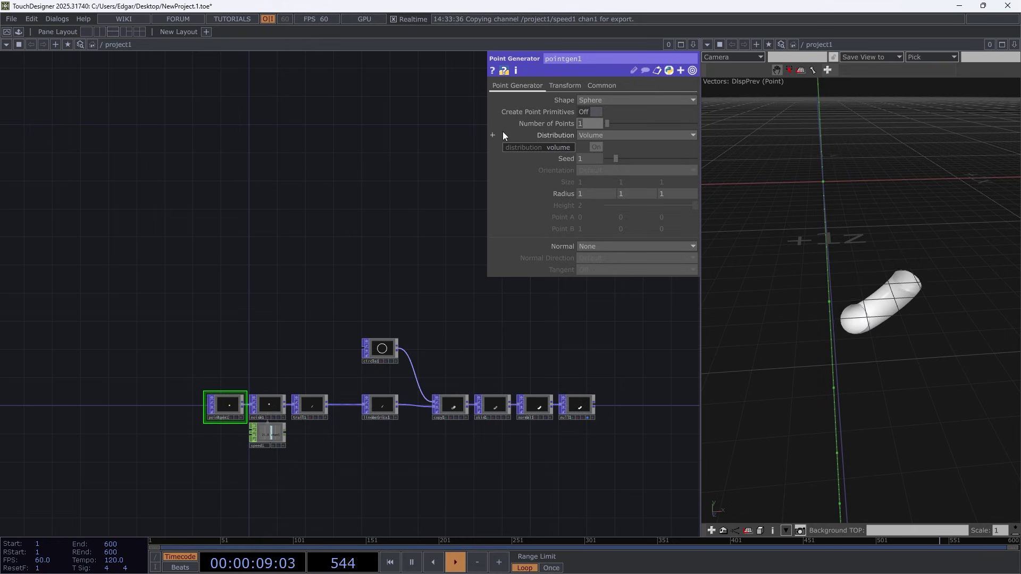
type("2")
key("Return")
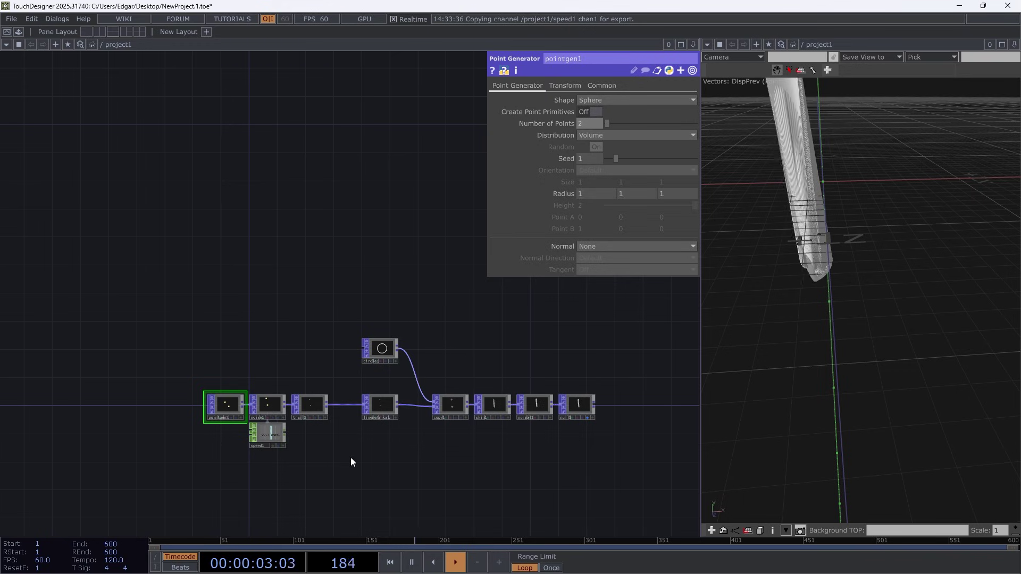
- Try a Trail Length of 0.5 seconds on trail1 while inspecting its point and line strip info
middle_click(308, 406)
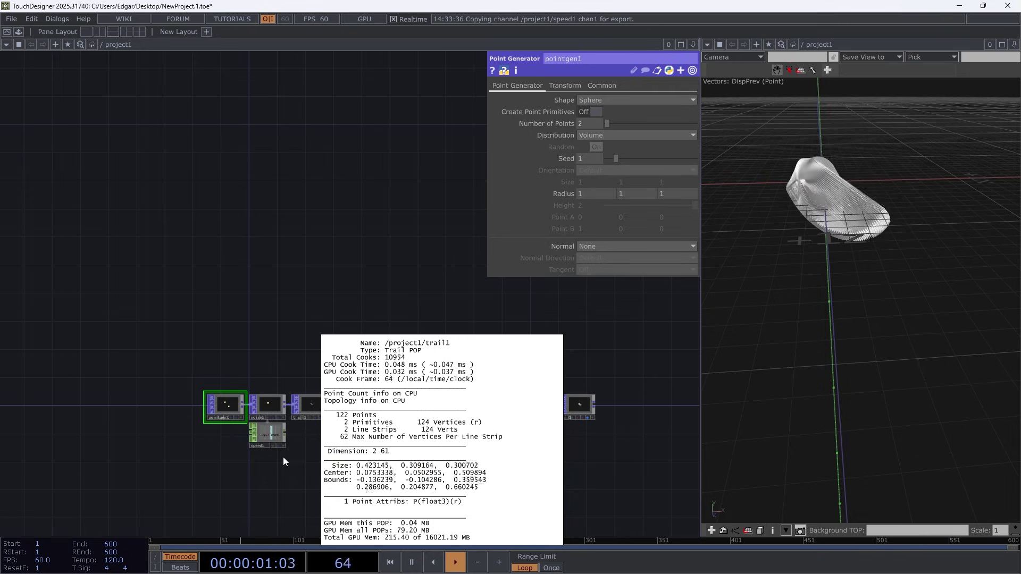
scroll(298, 446, "up", 5)
left_click(311, 380)
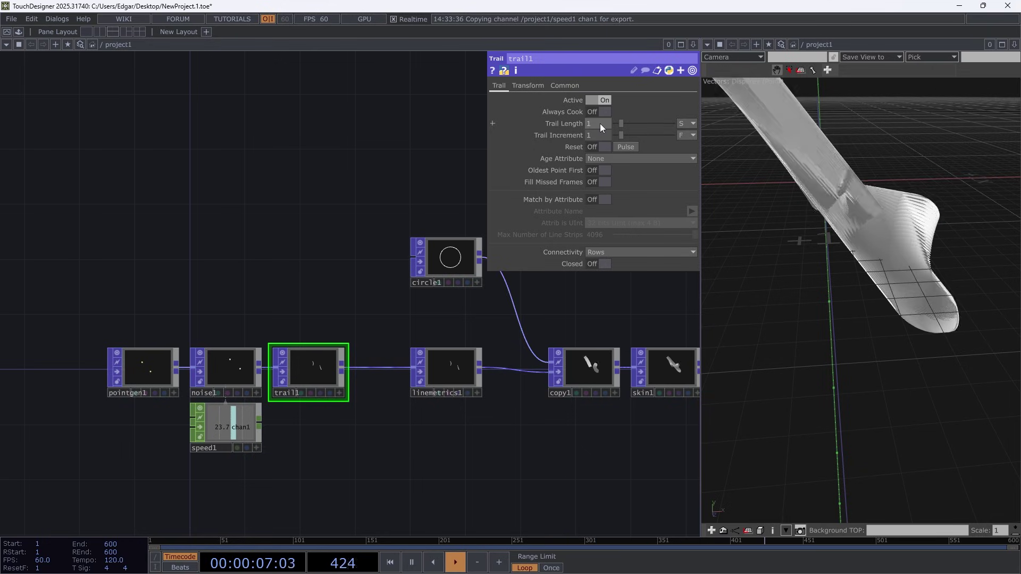
middle_click_drag(593, 125, 585, 112)
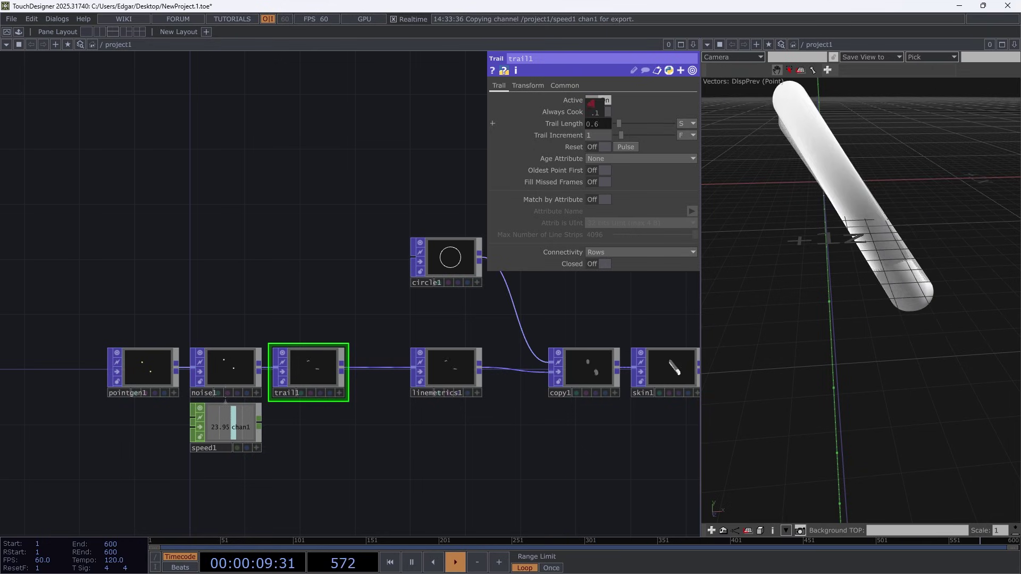
middle_click(324, 367)
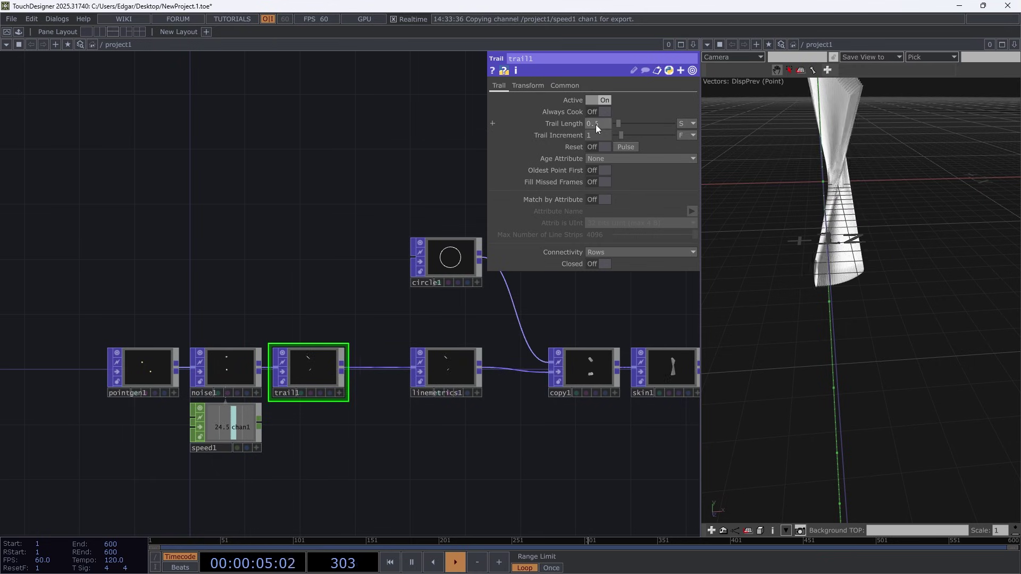
middle_click(317, 380)
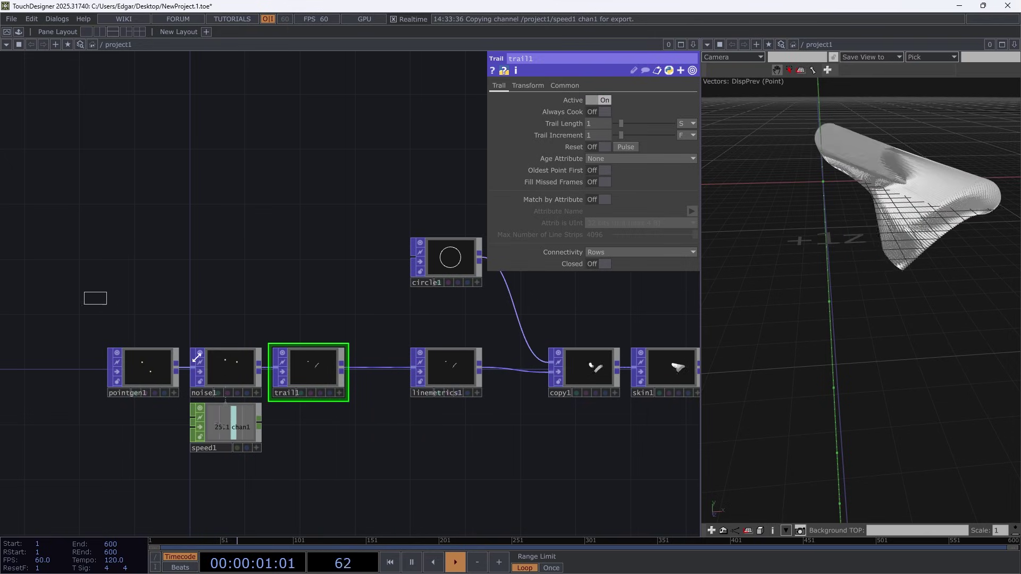
- Shift pointgen1, noise1, speed1 and trail1 back to make room and insert a Line Resample POP between trail1 and linemetrics1
left_click_drag(306, 370, 228, 372)
left_click(282, 350)
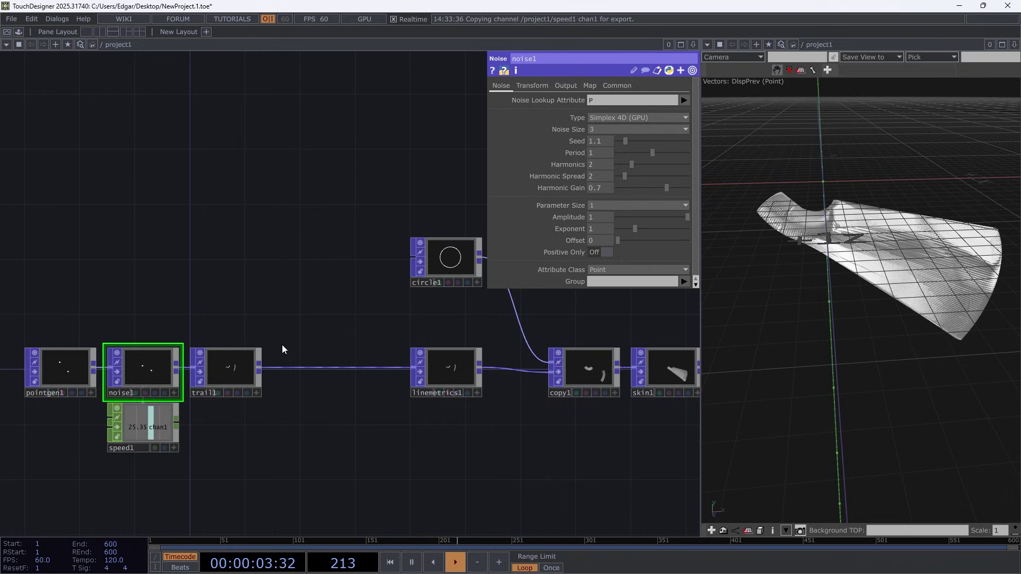
right_click(260, 368)
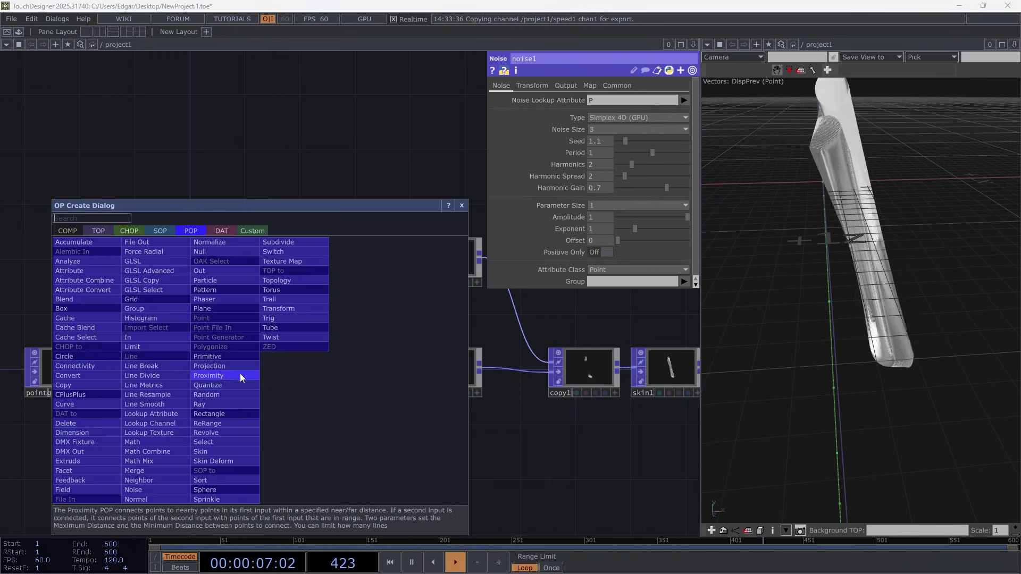
left_click(165, 395)
left_click(310, 373)
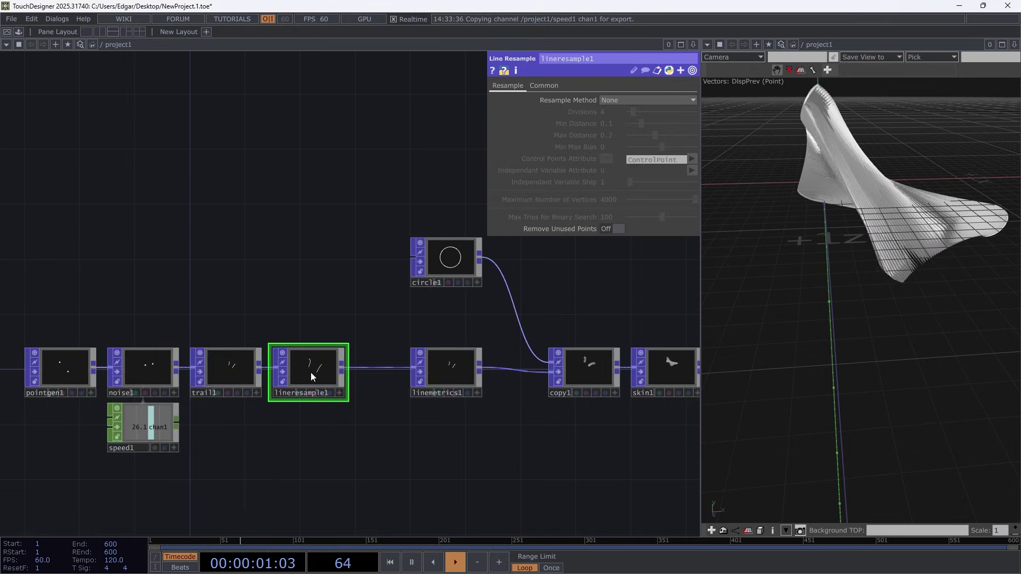
- Set the Resample Method of lineresample1 to Divisions per Line Strip with 4 divisions
left_click(647, 99)
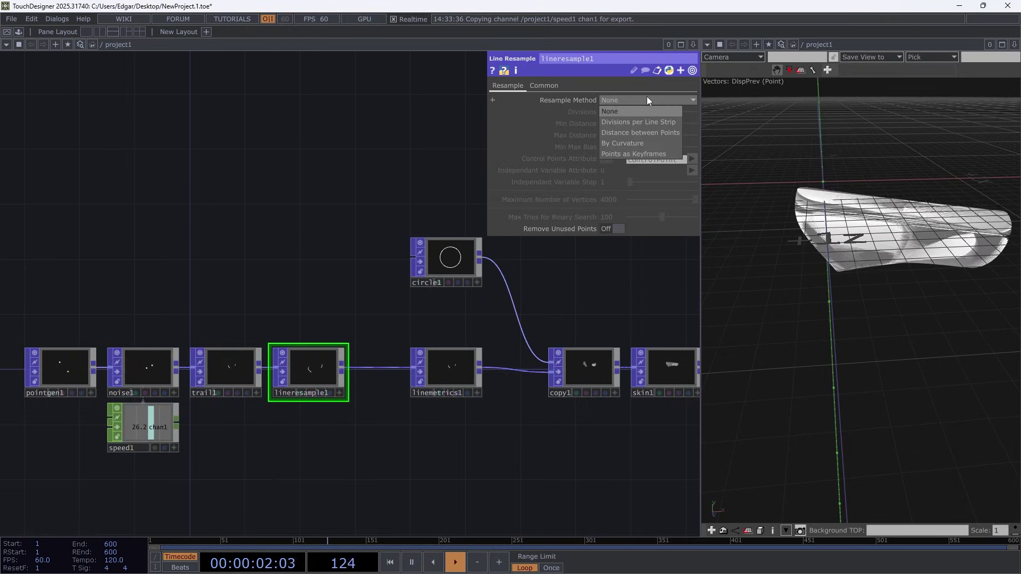
left_click(631, 123)
left_click(609, 113)
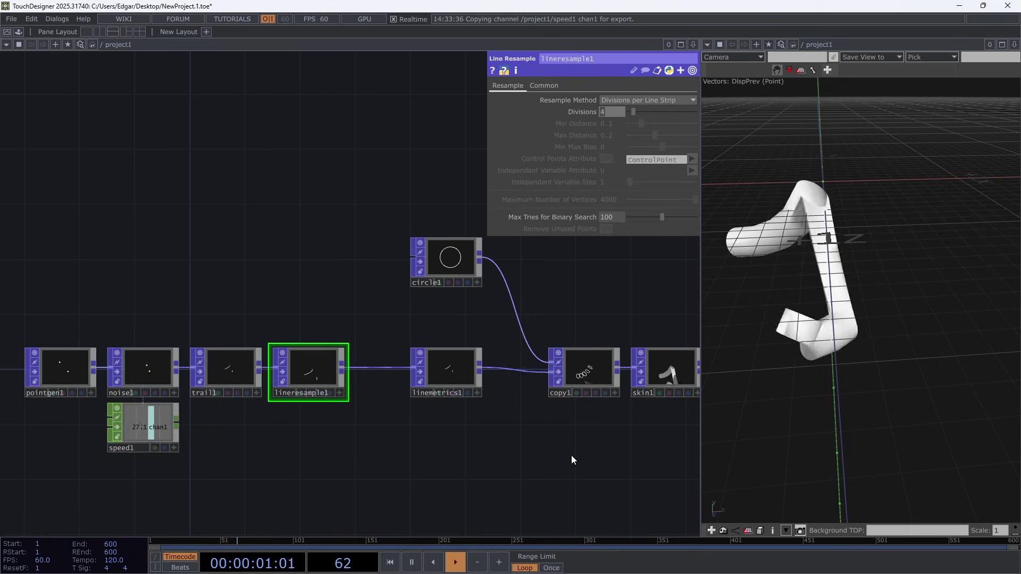
- Pause and resume playback to examine the resampled circle copies in copy1 and the surface skin1 builds from them
scroll(592, 387, "up", 5)
key("space")
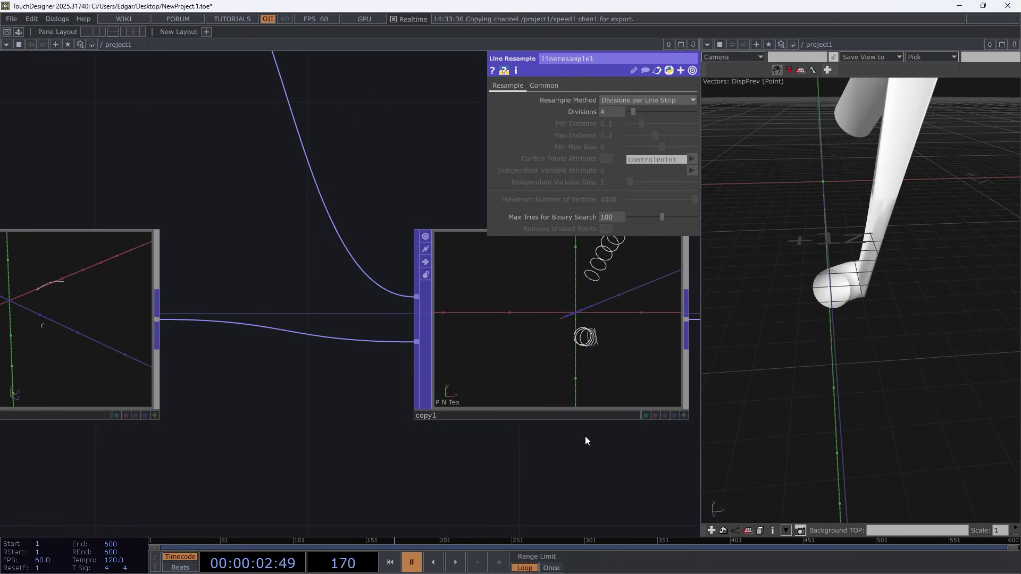
left_click_drag(566, 509, 453, 520)
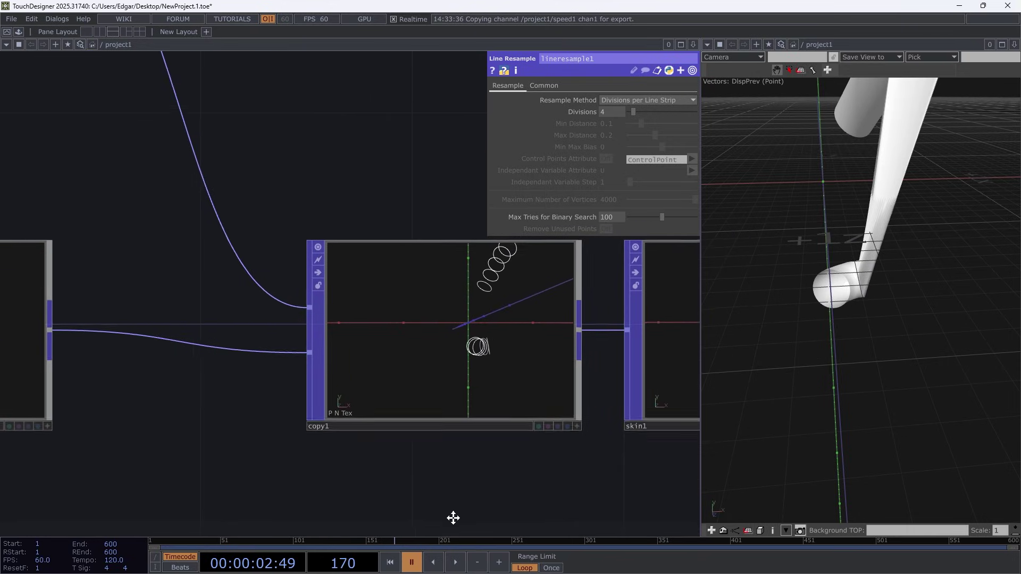
key("space")
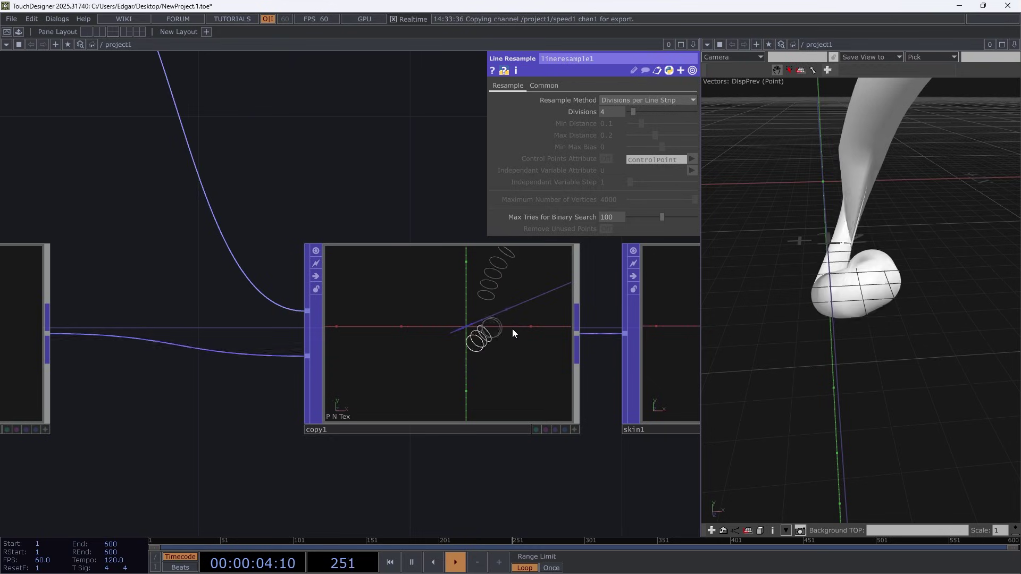
key("space")
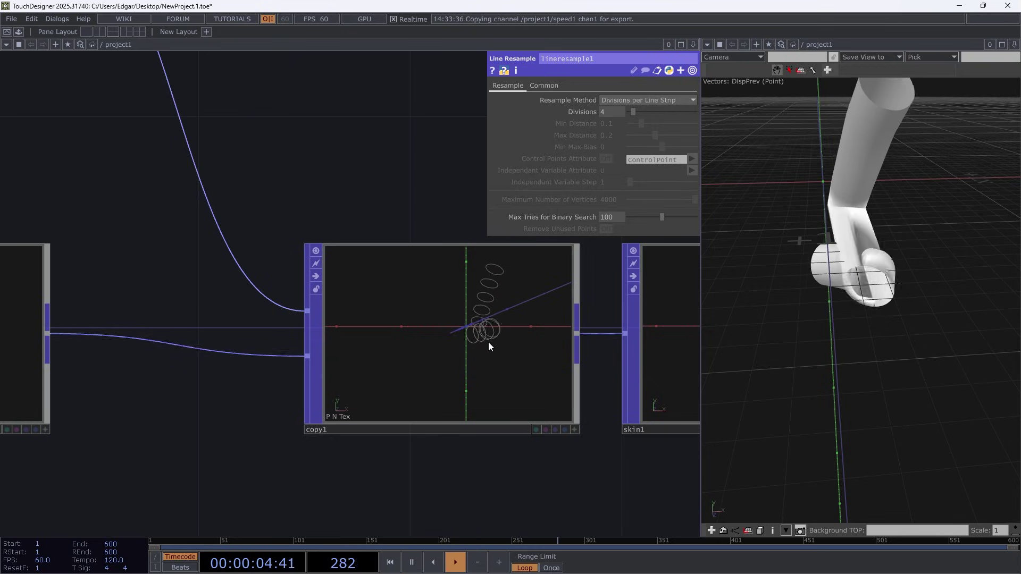
left_click_drag(409, 449, 248, 469)
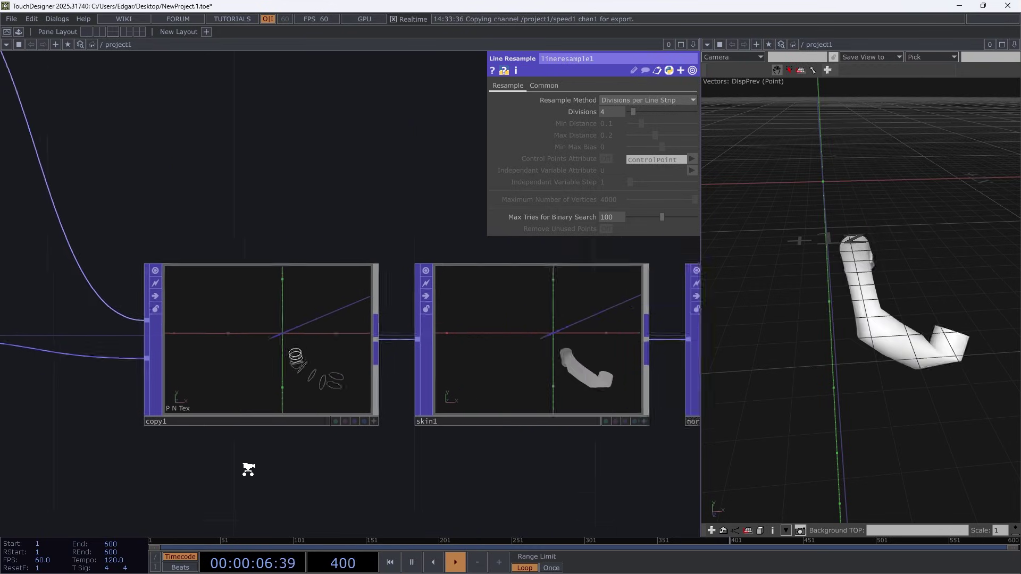
- Set the Skin mode of skin1 to Groups of N Primitives with N at 5
scroll(249, 470, "down", 4)
left_click(359, 420)
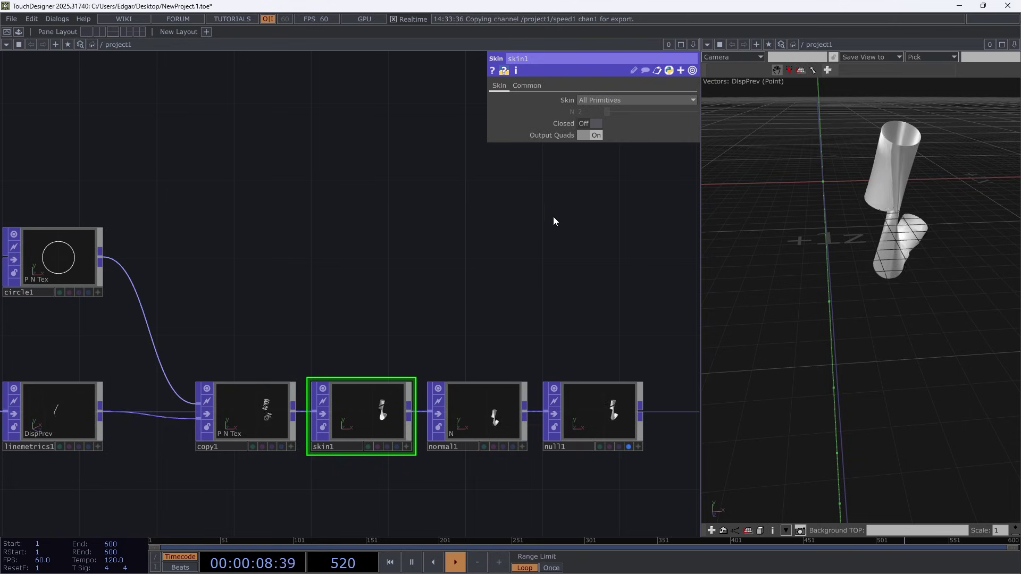
scroll(554, 221, "down", 2)
left_click(621, 100)
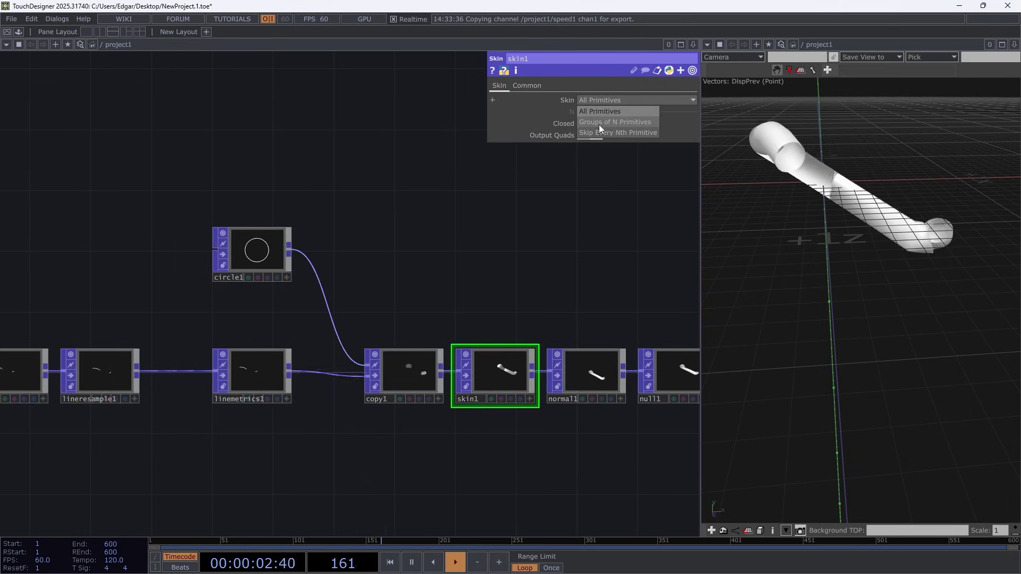
left_click(618, 122)
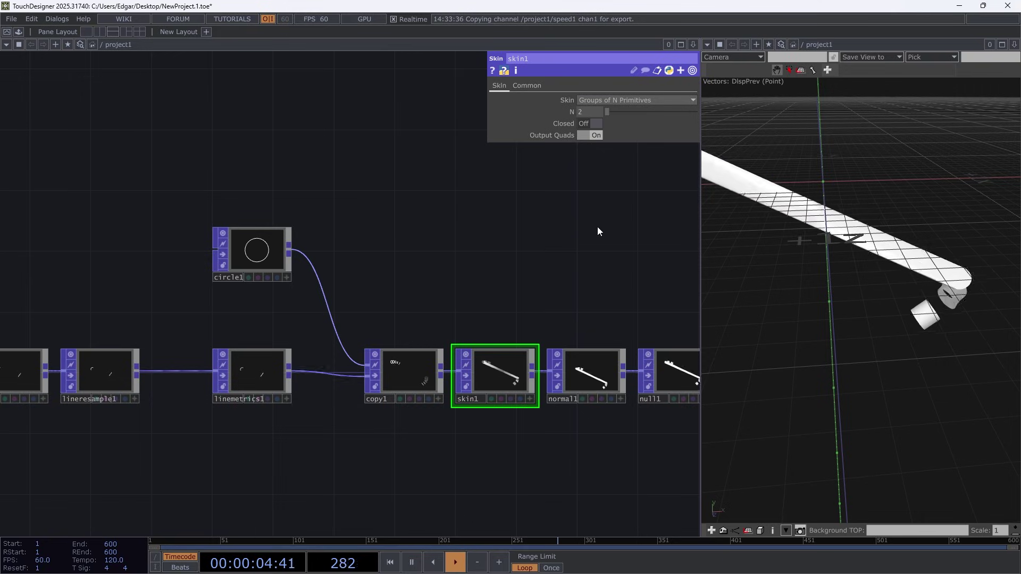
mouse_move(587, 113)
left_mouse_down()
mouse_move(633, 101)
mouse_move(595, 101)
left_mouse_up()
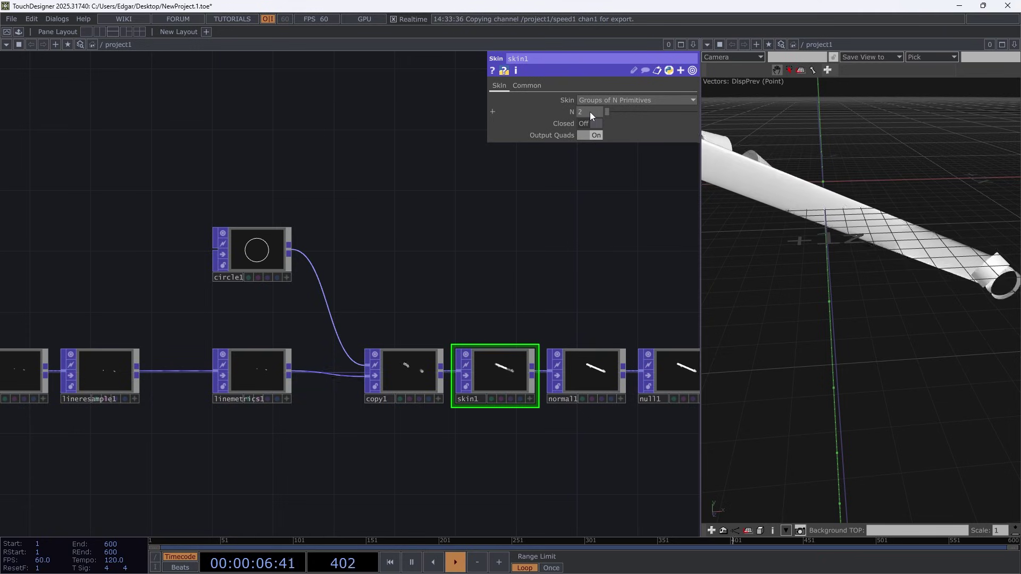
left_click_drag(589, 111, 588, 112)
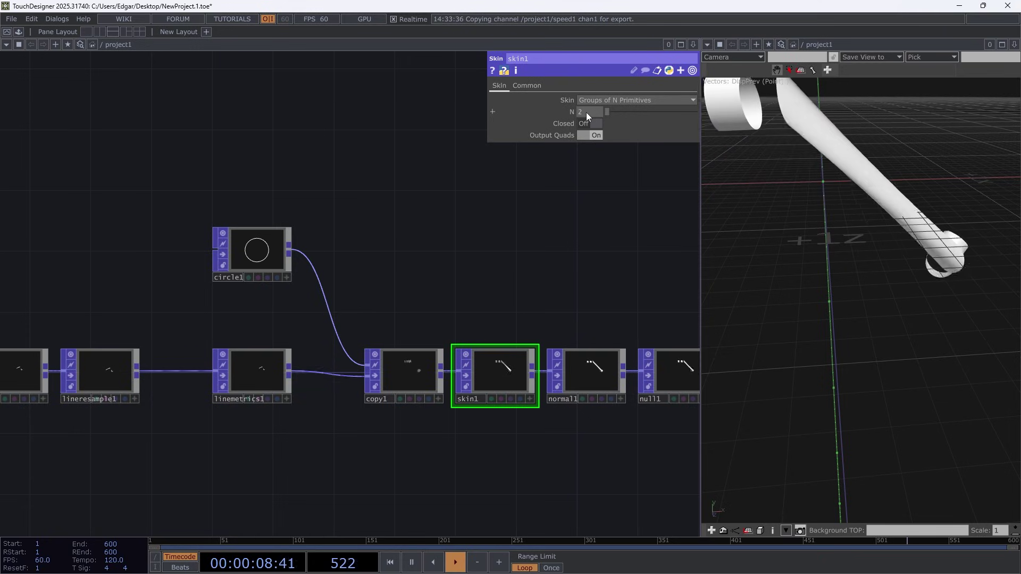
mouse_move(586, 113)
middle_mouse_down()
mouse_move(596, 112)
mouse_move(575, 112)
mouse_move(601, 112)
mouse_move(592, 112)
middle_mouse_up()
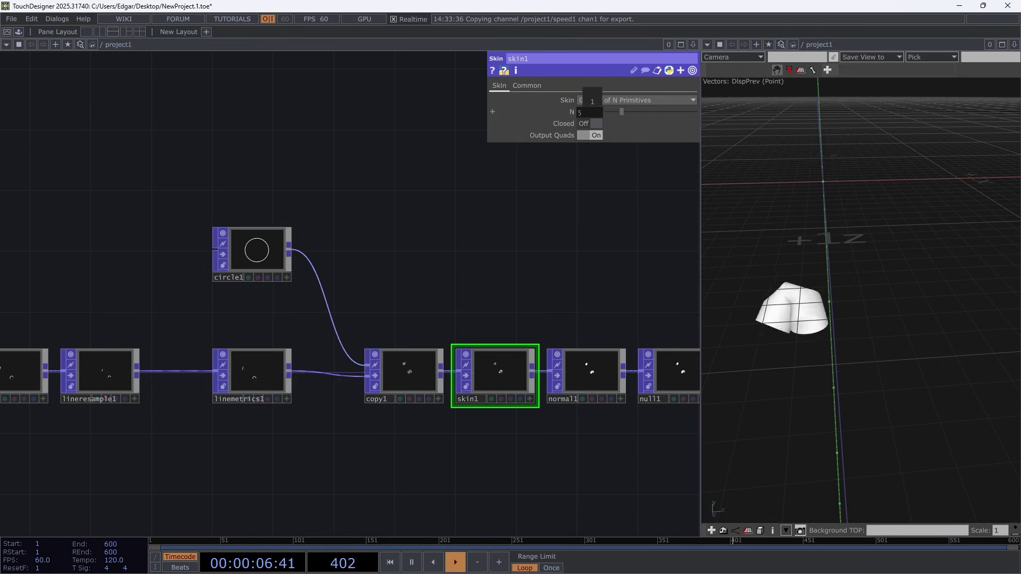
- Raise the Divisions of lineresample1 to 10 and set N of skin1 to 11
left_click(113, 370)
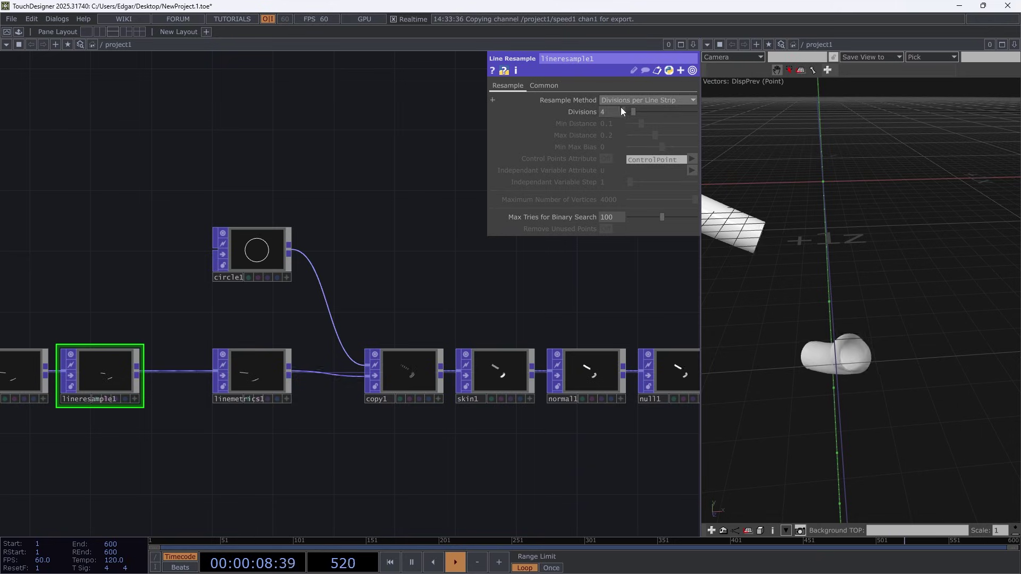
type("10")
key("Return")
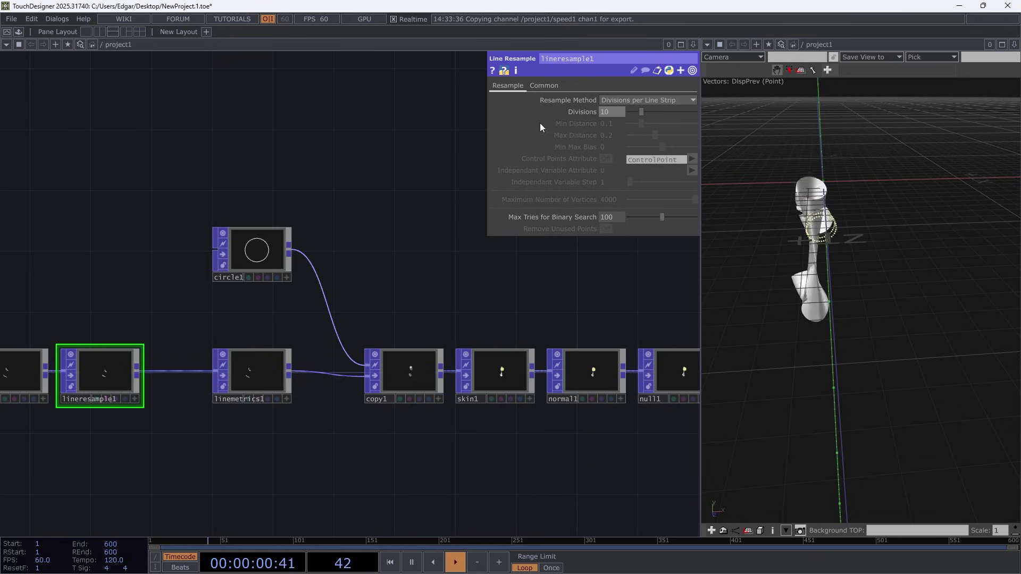
left_click(495, 367)
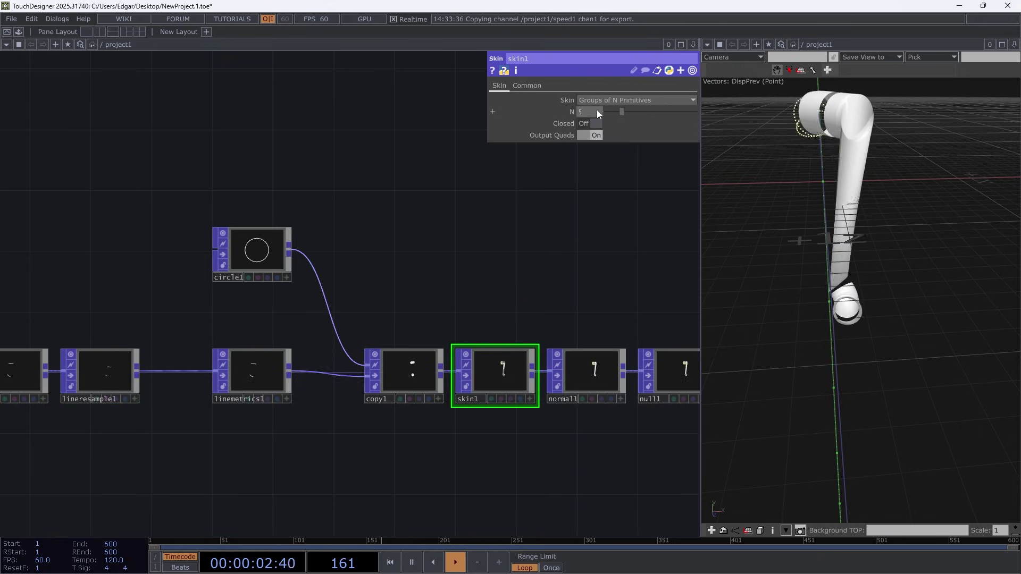
middle_click_drag(594, 111, 635, 111)
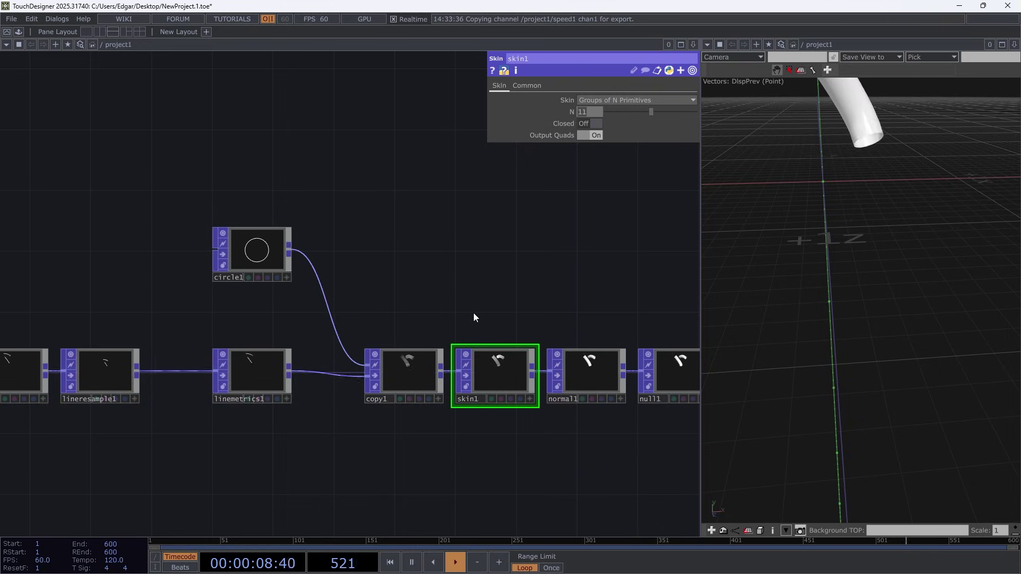
- Link N of skin1 to the Divisions of lineresample1 by reference and prefix the expression with 1+
left_click(100, 385)
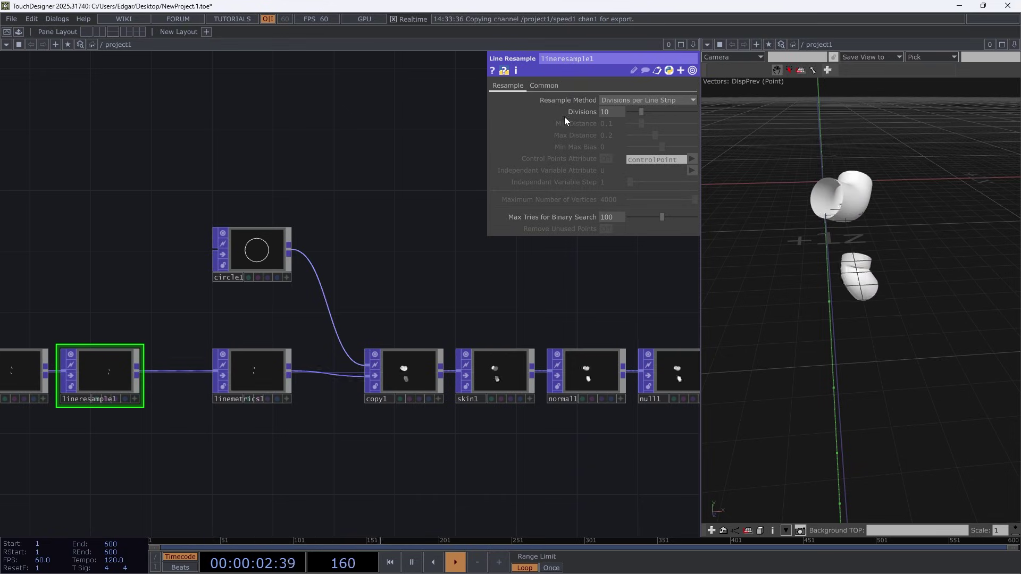
left_click(493, 367)
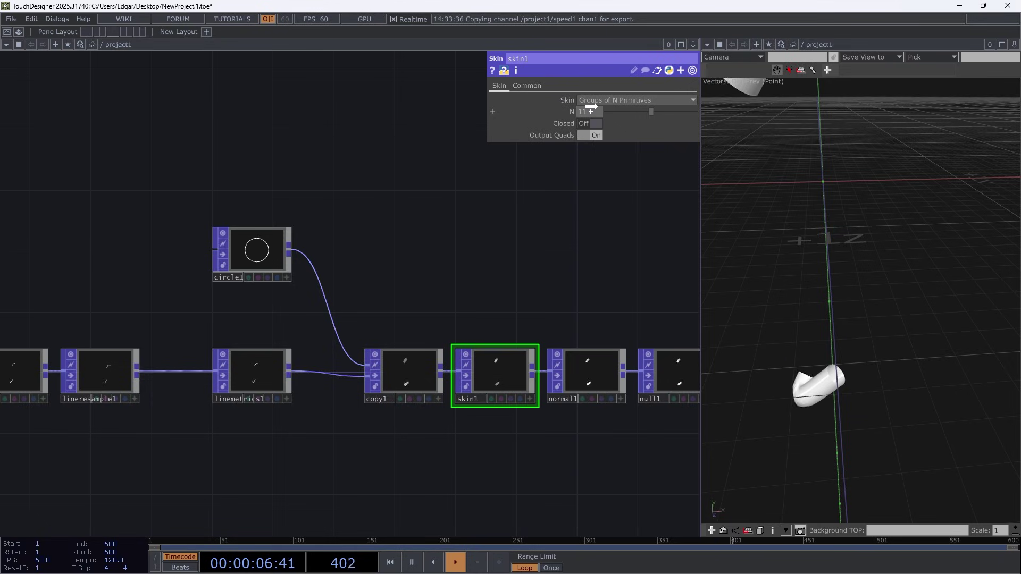
left_click(602, 104)
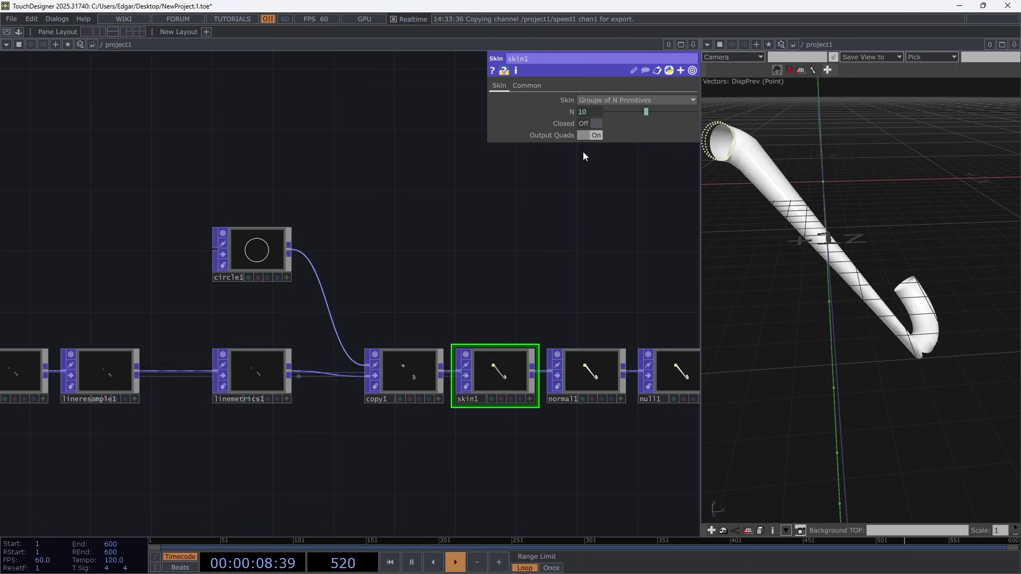
left_click(573, 112)
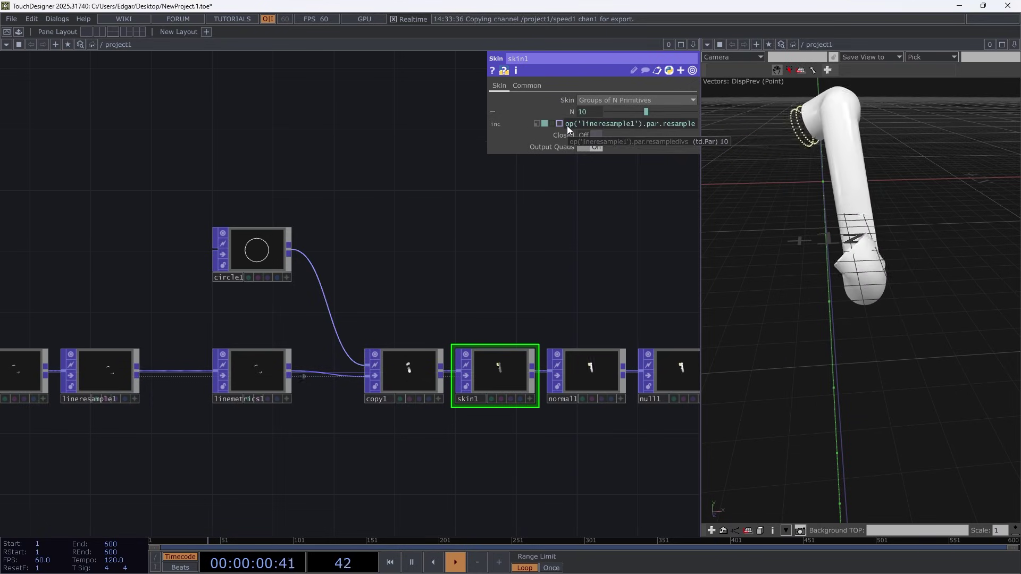
type("1+")
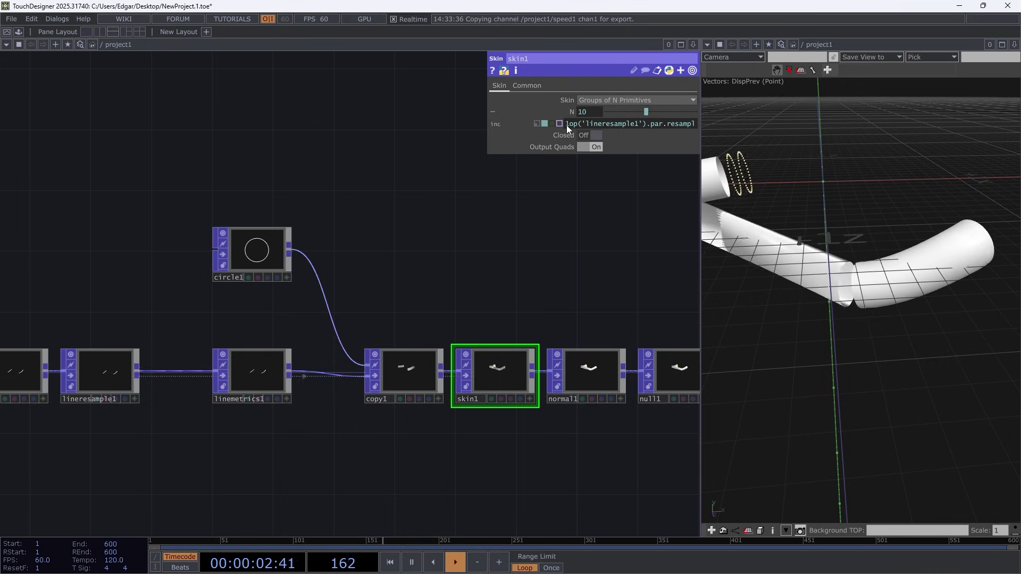
key("Return")
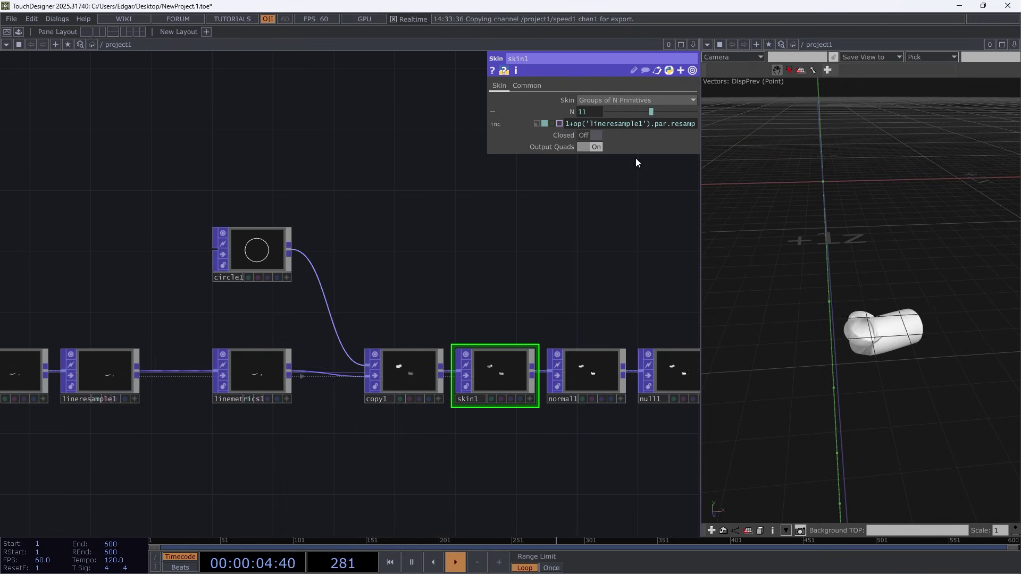
- Set the Divisions of lineresample1 to 30 for smoother tubes
left_click_drag(881, 234, 873, 307)
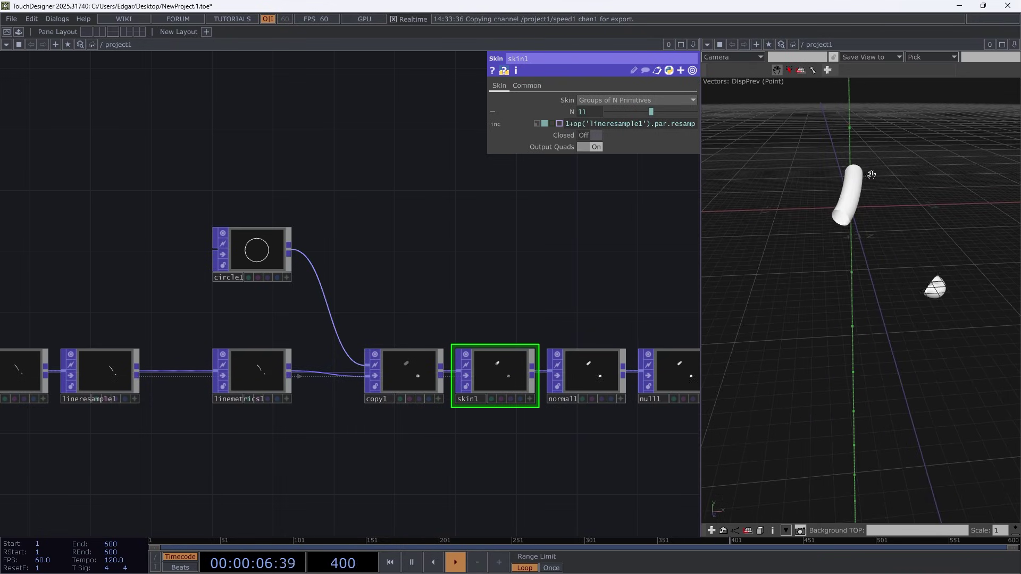
left_click(108, 371)
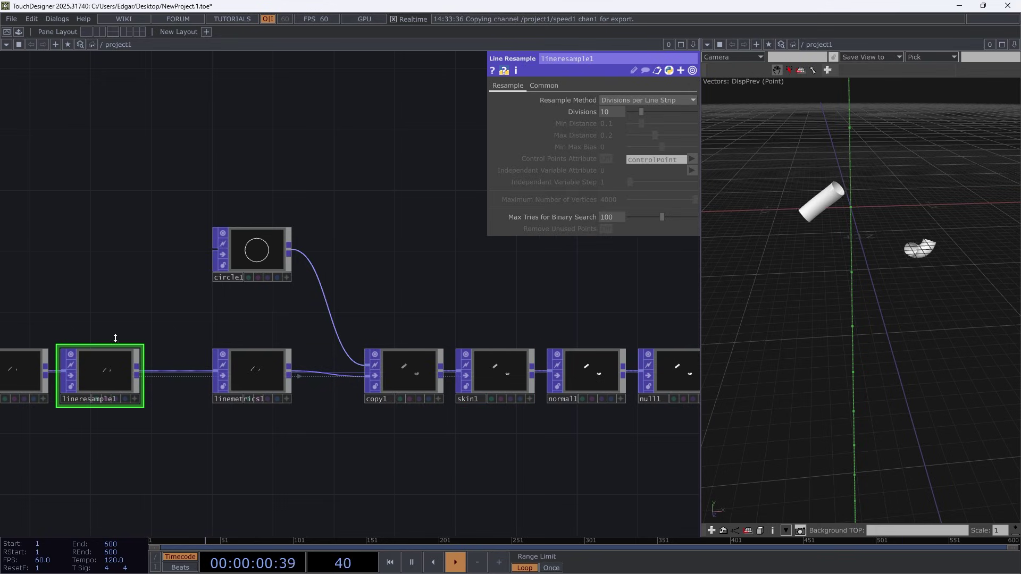
type("3")
key("Return")
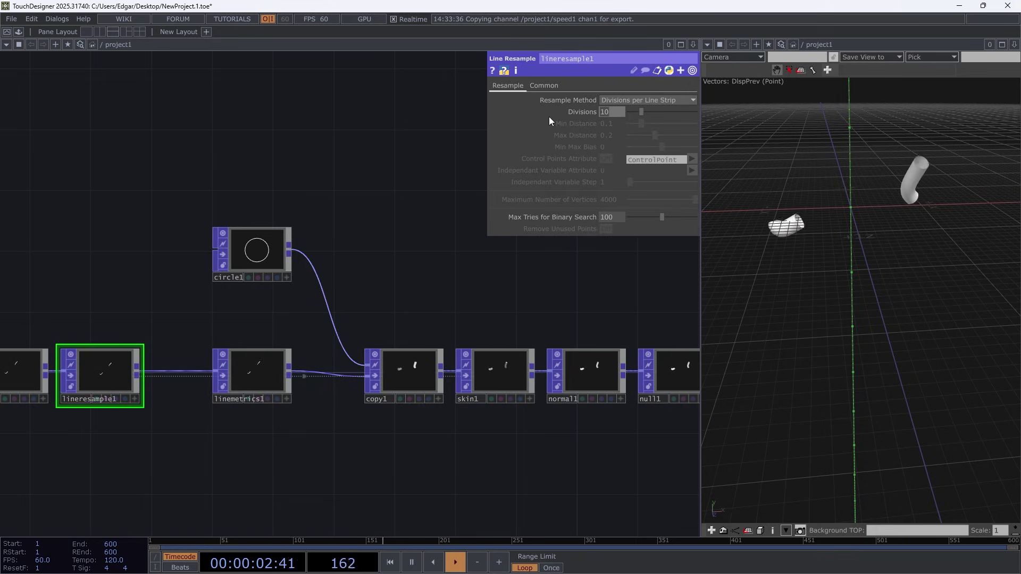
type("0")
key("Return")
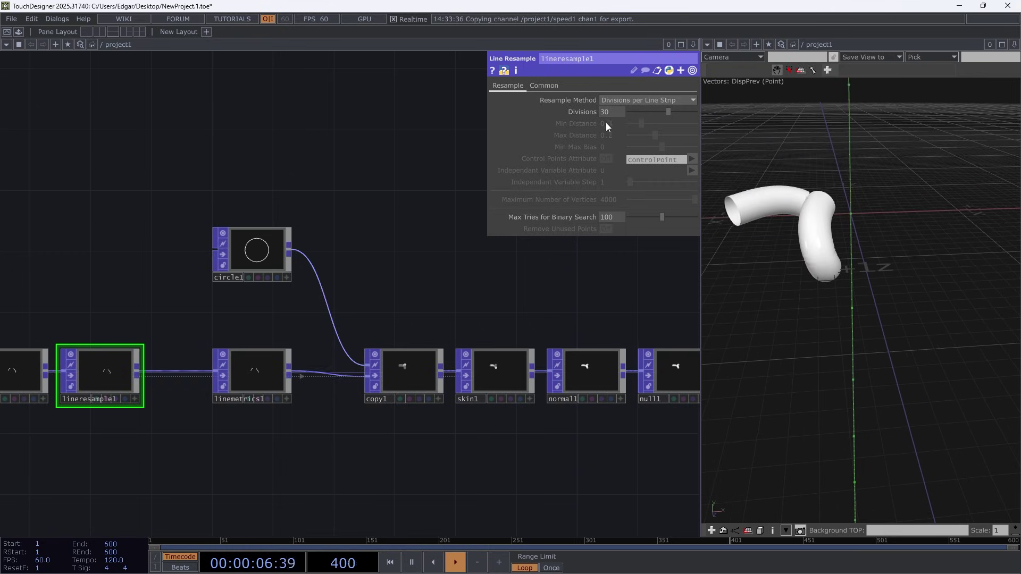
- Try 3 Divisions on lineresample1 and restore 30, checking the tubes from another angle
type("3")
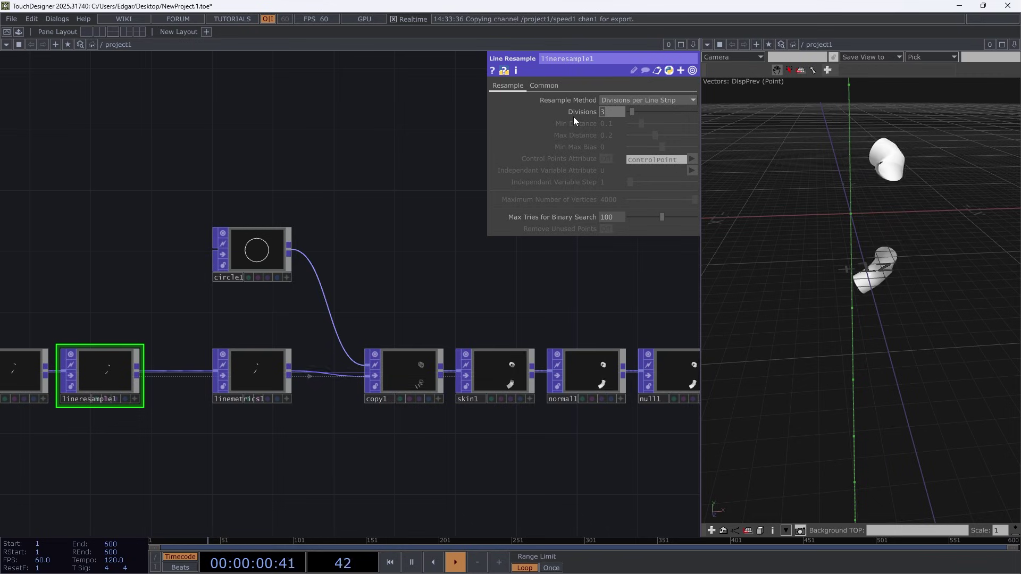
key("ctrl+y")
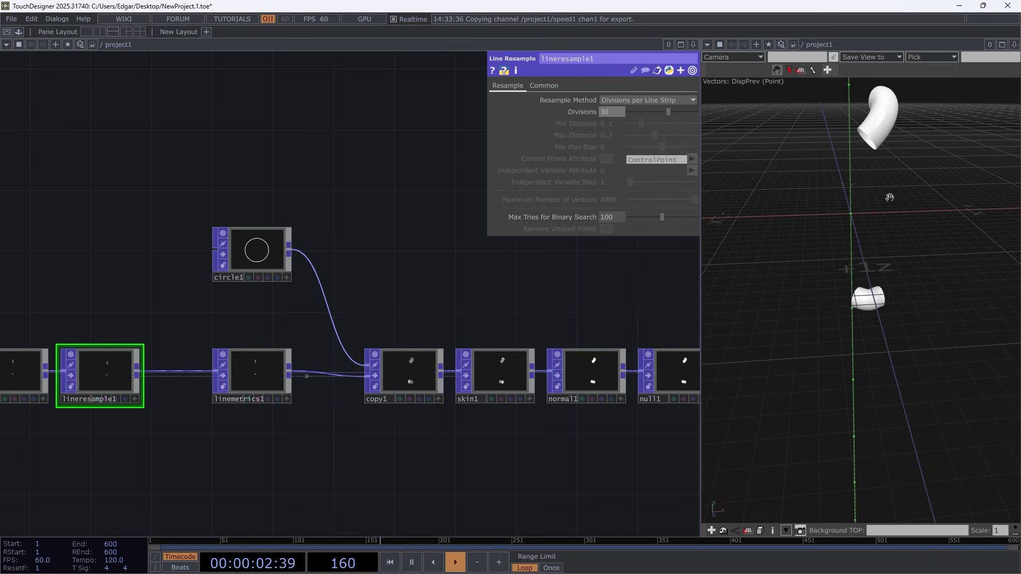
left_click_drag(890, 197, 875, 303)
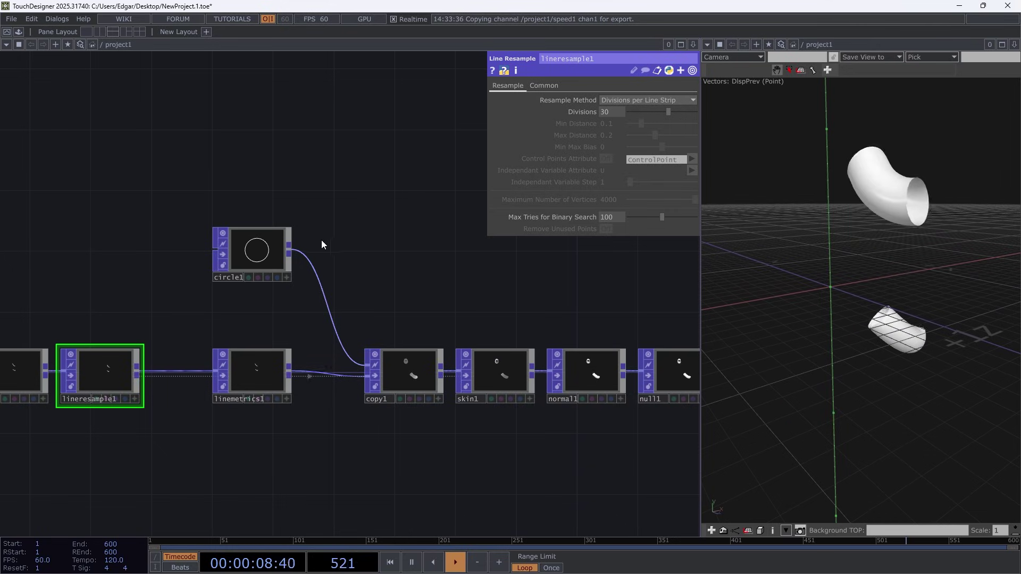
- Try Divisions of 3 and 4 on circle1 to test triangular and square tube profiles
left_click(256, 250)
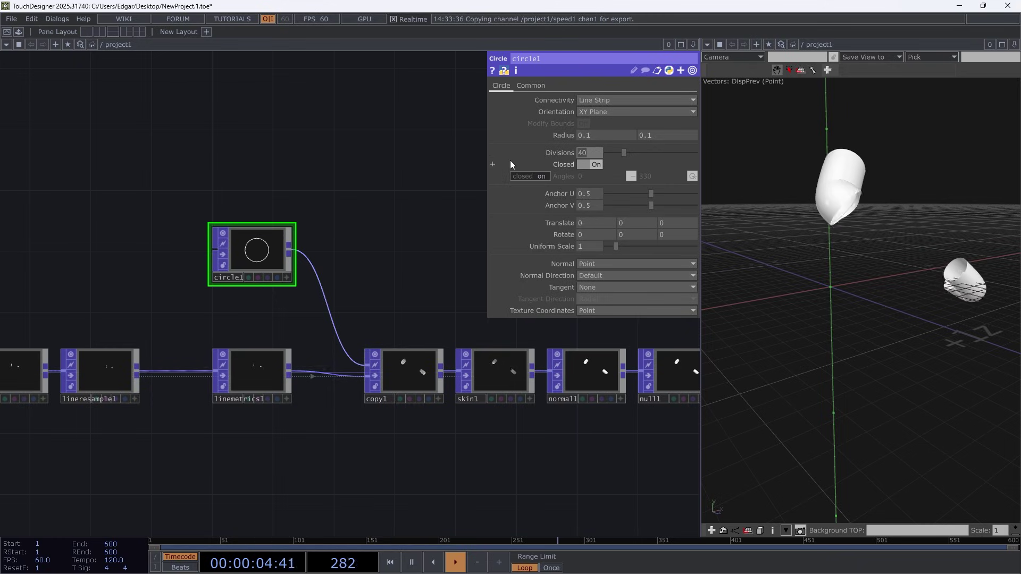
left_click(589, 153)
type("3")
key("Return")
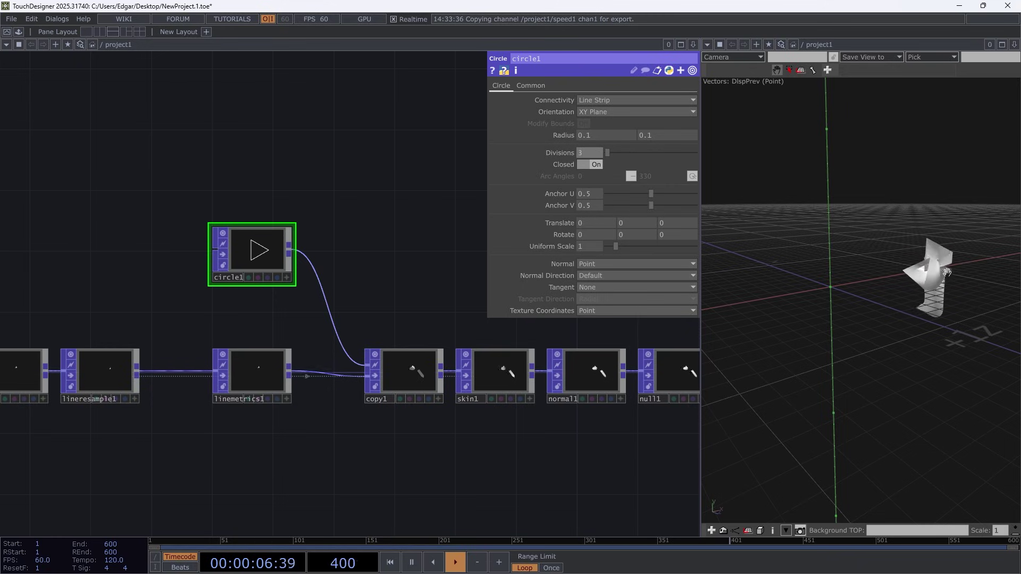
left_click(590, 152)
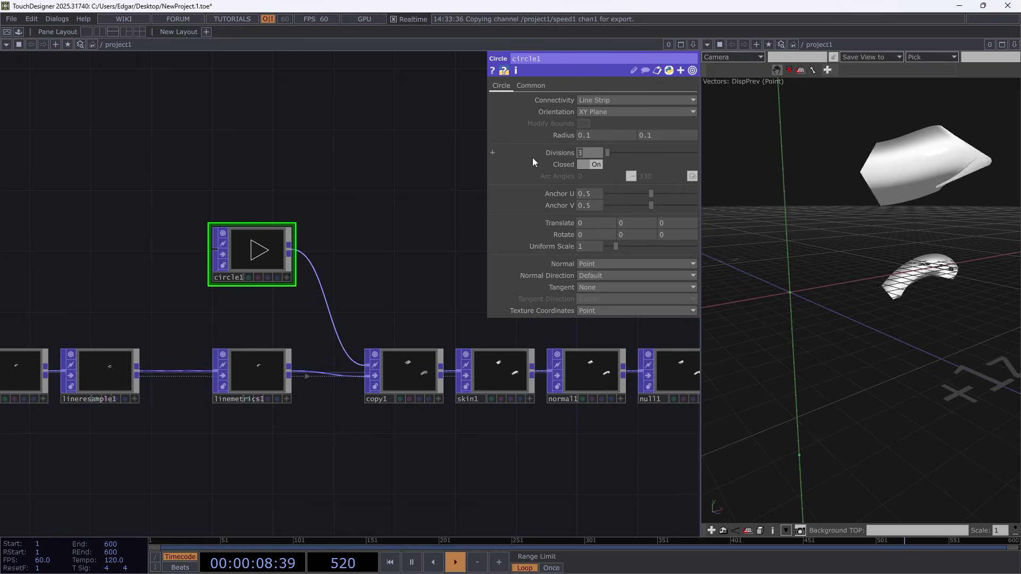
type("4")
key("Return")
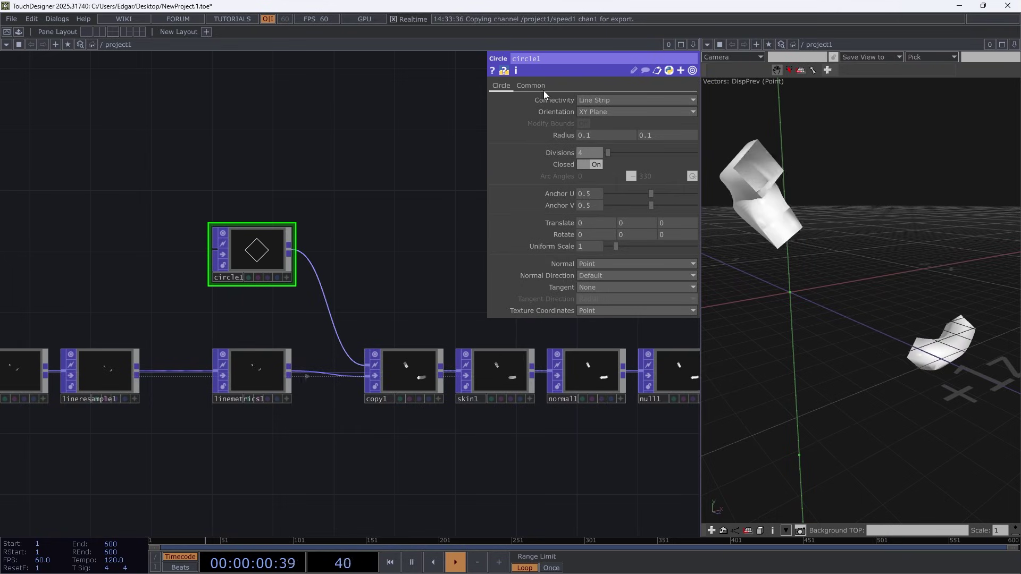
- Set the Divisions of circle1 to 18 for a round tube profile
middle_click_drag(585, 154, 609, 151)
left_click_drag(604, 153, 612, 153)
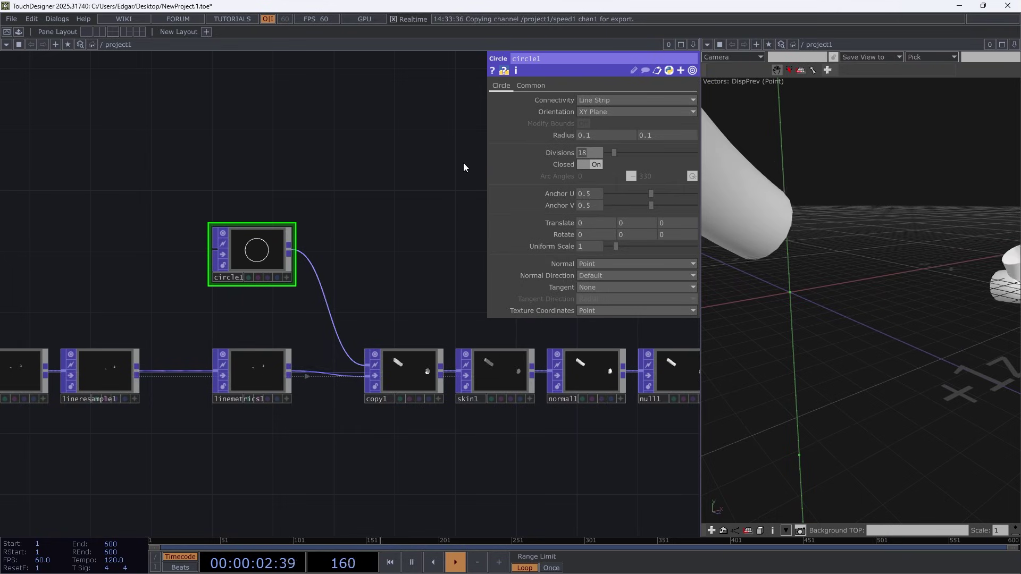
- Examine the tubes and the resample settings, view the reference render on the Patreon page in the browser, and return to TouchDesigner
left_click(108, 372)
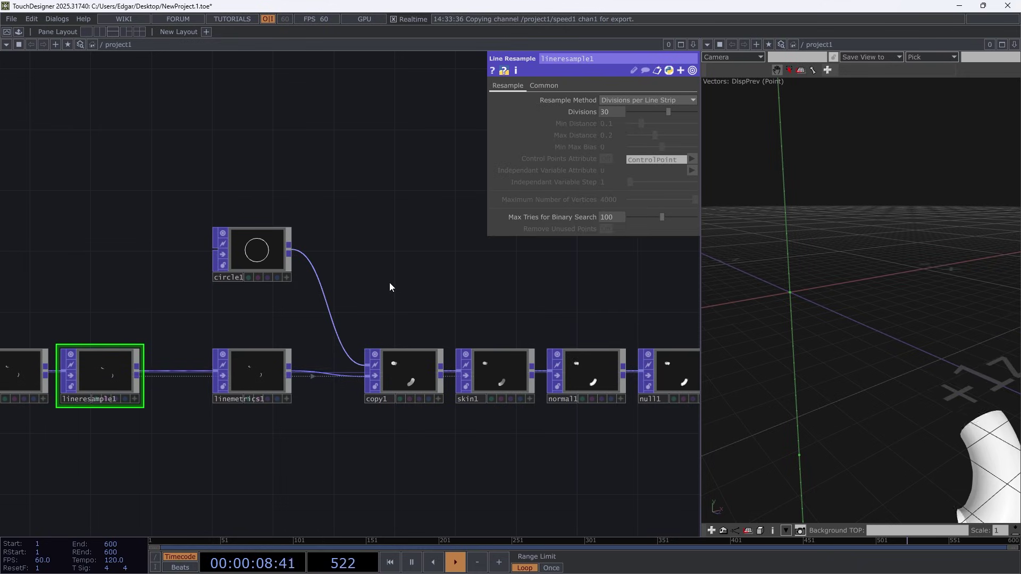
scroll(390, 283, "down", 3)
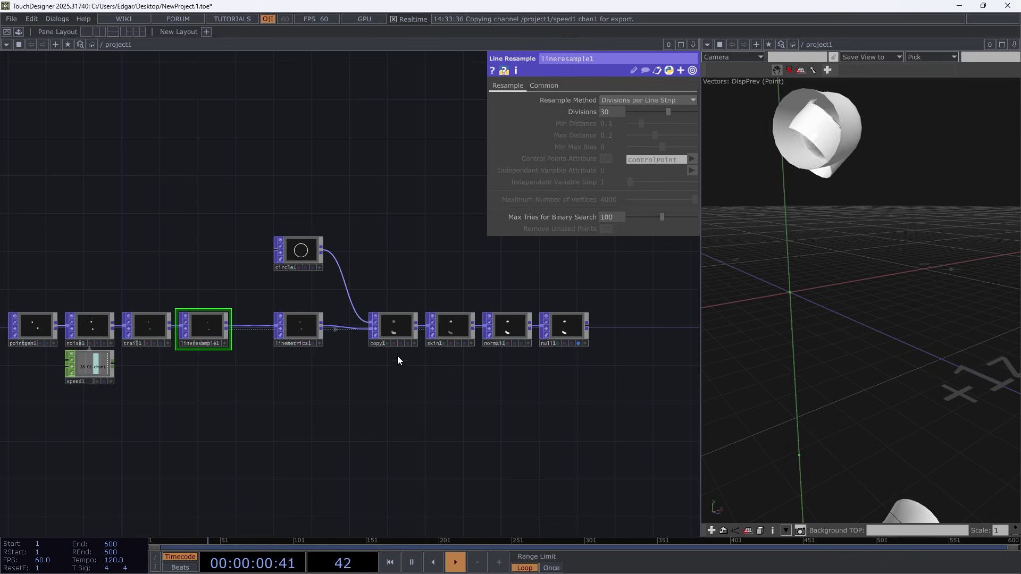
middle_click_drag(873, 296, 879, 342)
right_click_drag(852, 291, 892, 318)
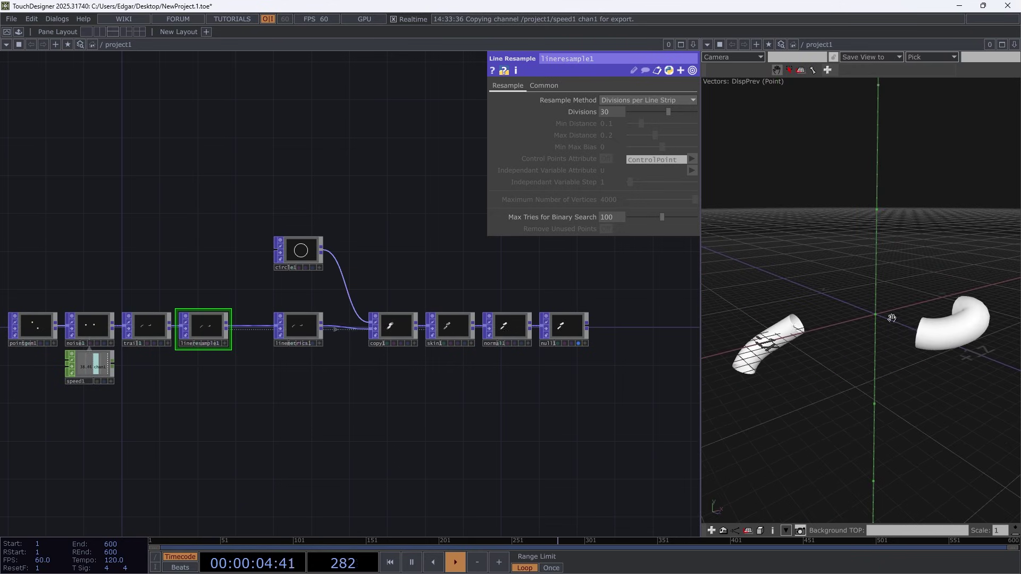
key("alt+Tab")
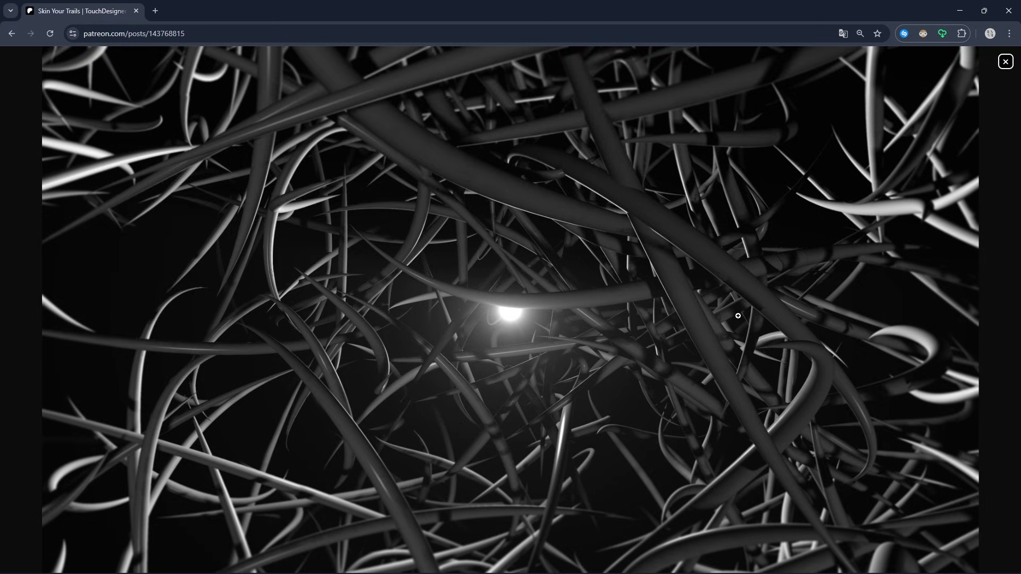
key("alt+Tab")
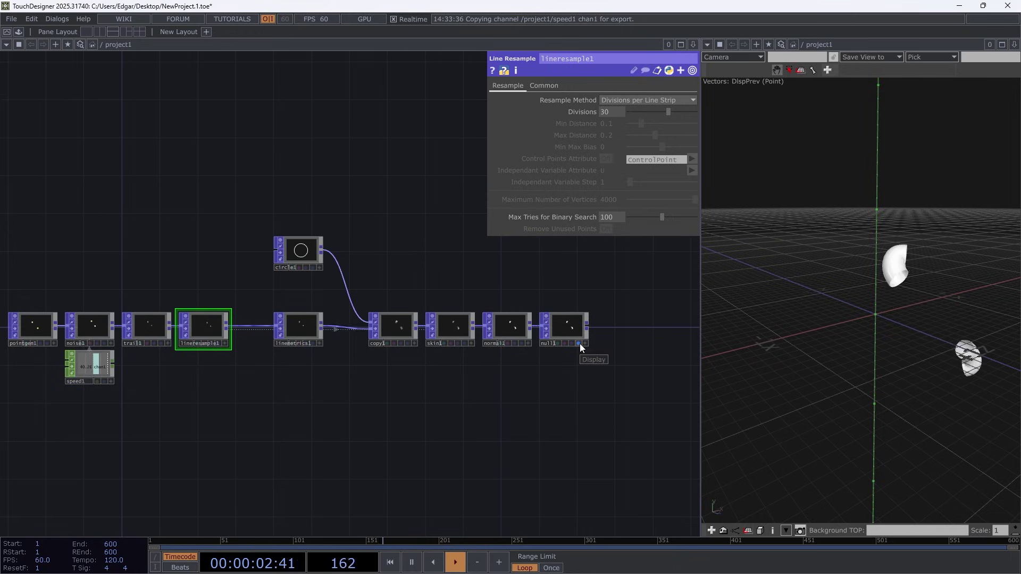
- Display the output of linemetrics1 in the 3D viewer
scroll(210, 356, "up", 3)
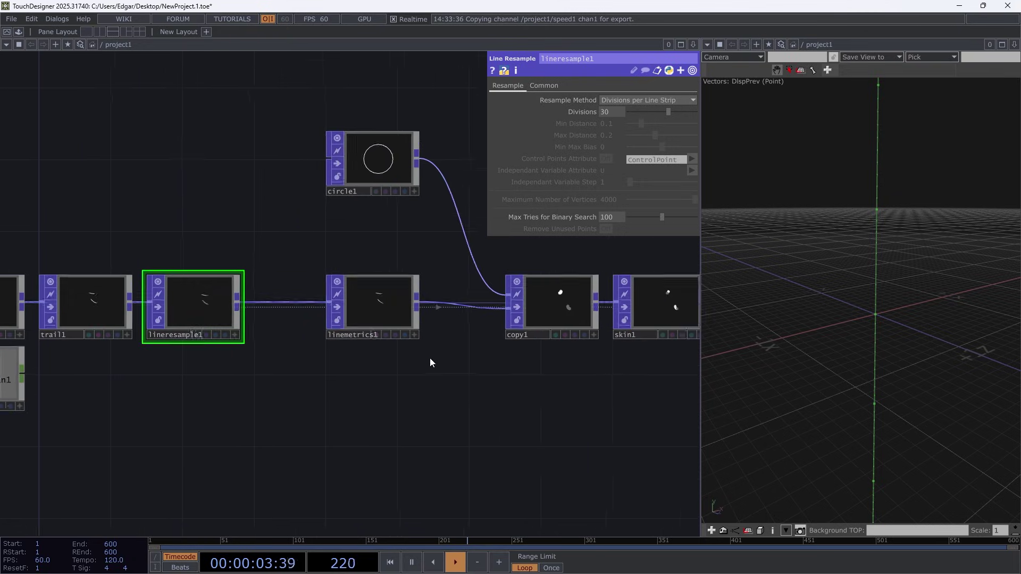
left_click(413, 334)
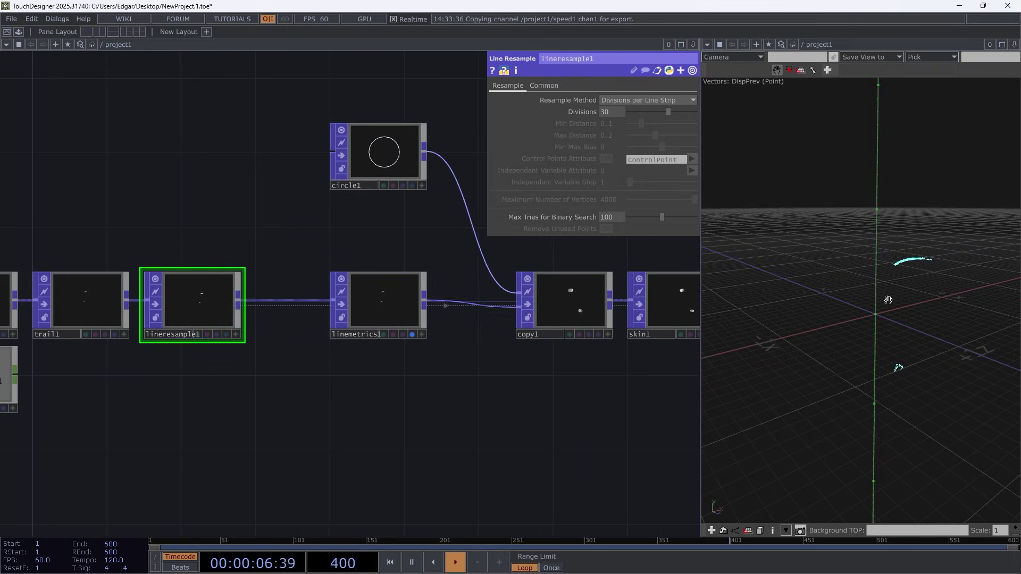
- Pause the timeline and turn off the DispPrev attribute vector display in the 3D viewer
scroll(921, 251, "up", 3)
key("space")
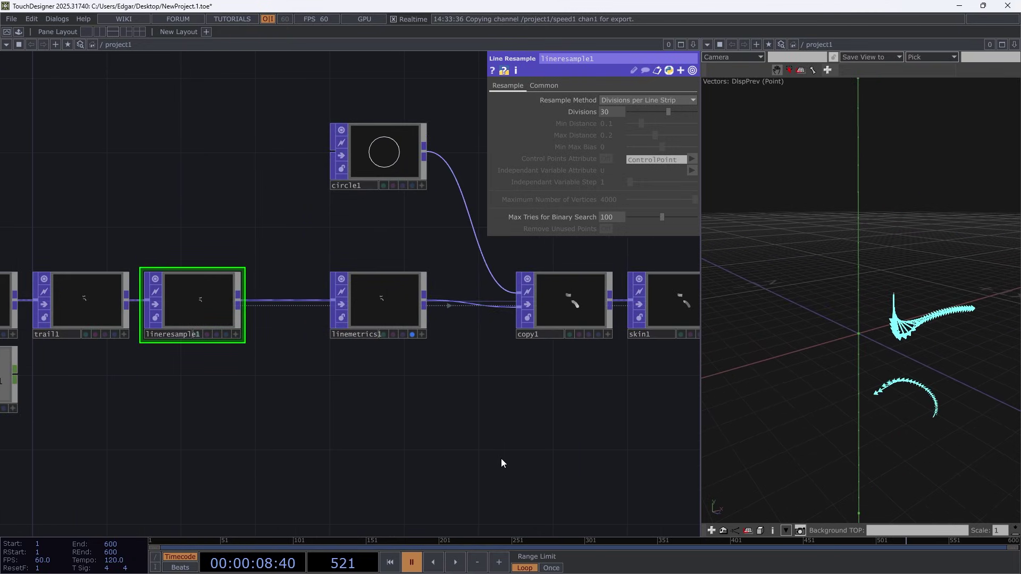
right_click(743, 218)
mouse_move(830, 172)
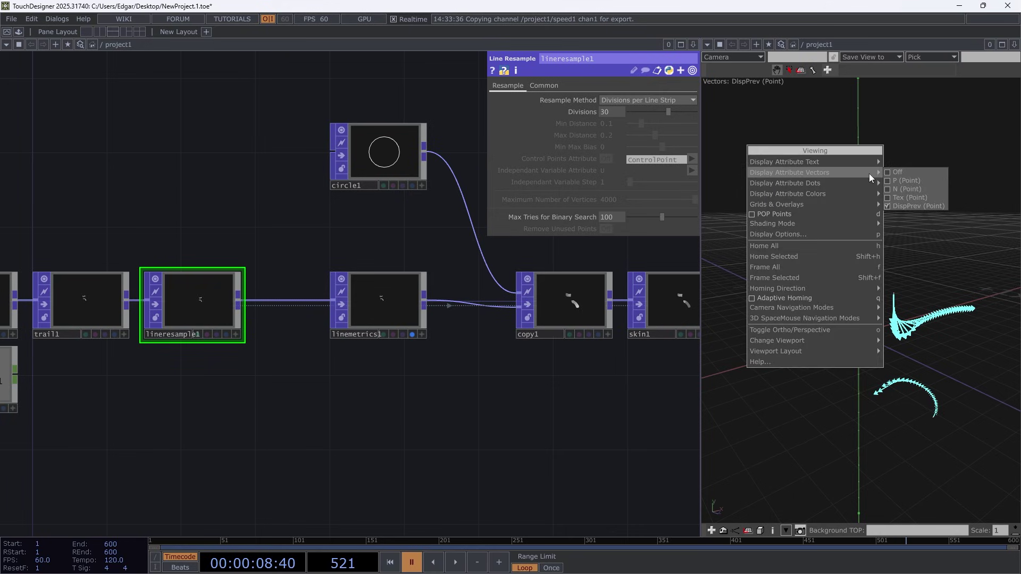
left_click(898, 170)
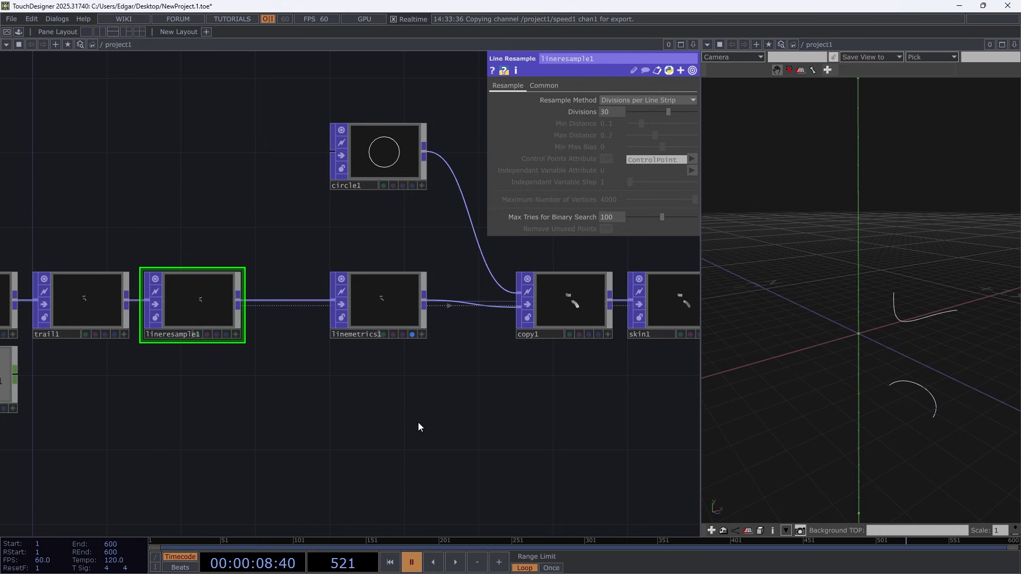
- Move linemetrics1 next to lineresample1 and review the template settings of copy1
left_click_drag(386, 323, 311, 322)
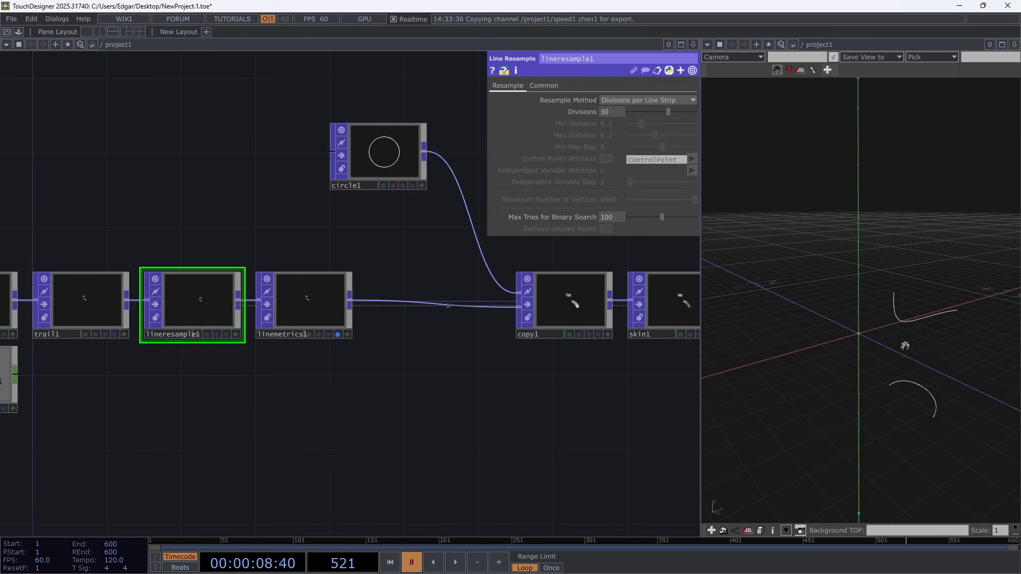
middle_click_drag(908, 312, 931, 266)
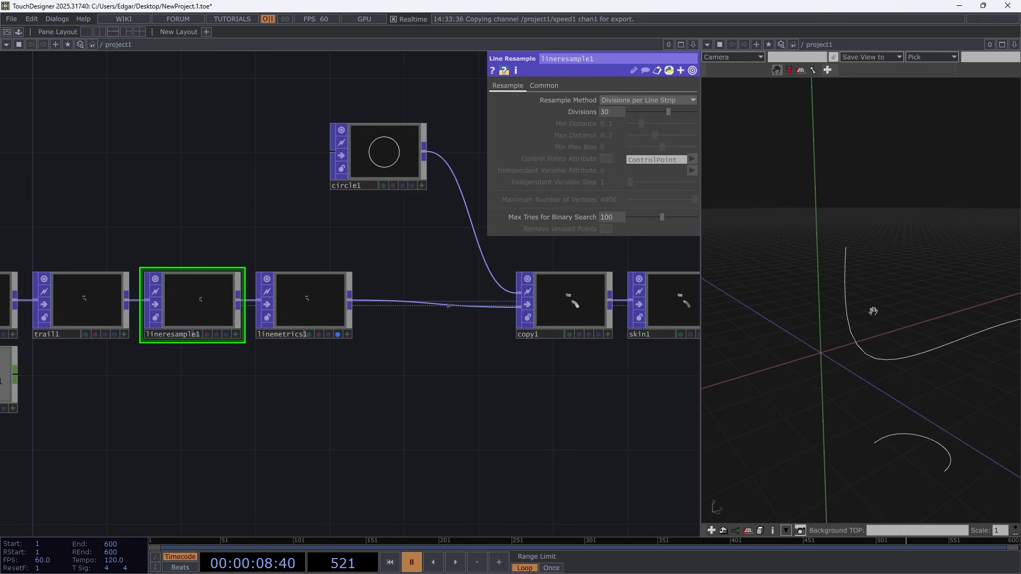
left_click_drag(911, 397, 829, 383)
left_click(572, 310)
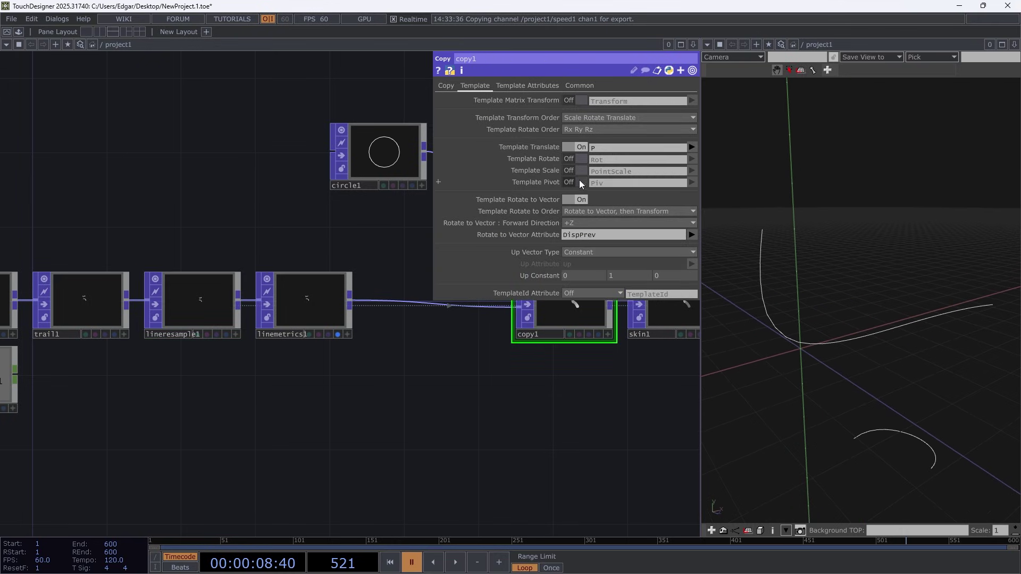
left_click_drag(493, 362, 315, 387)
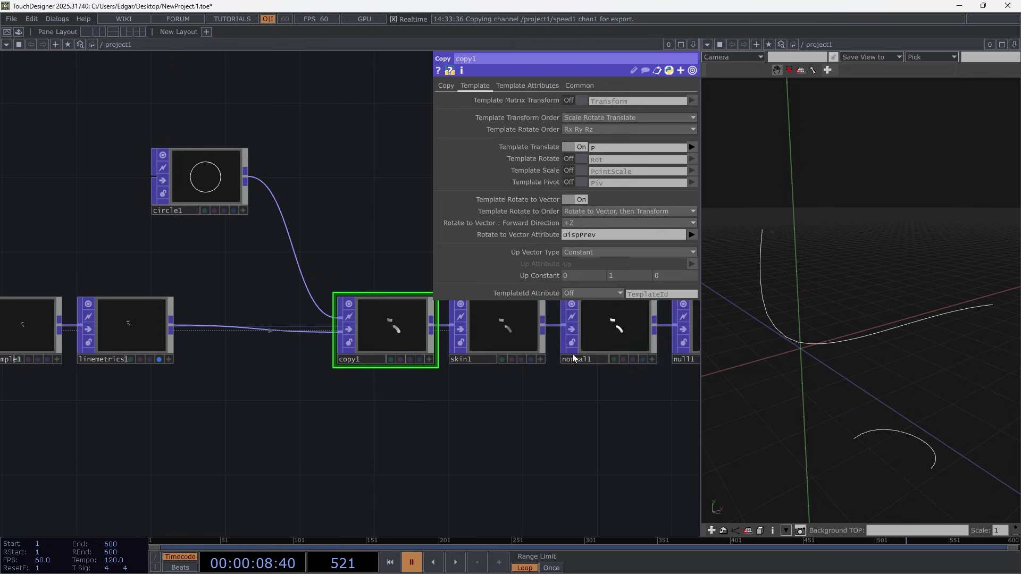
- Enable Distance from Start Normalized and Distance from End Normalized on linemetrics1, and check its point attributes
left_click(137, 322)
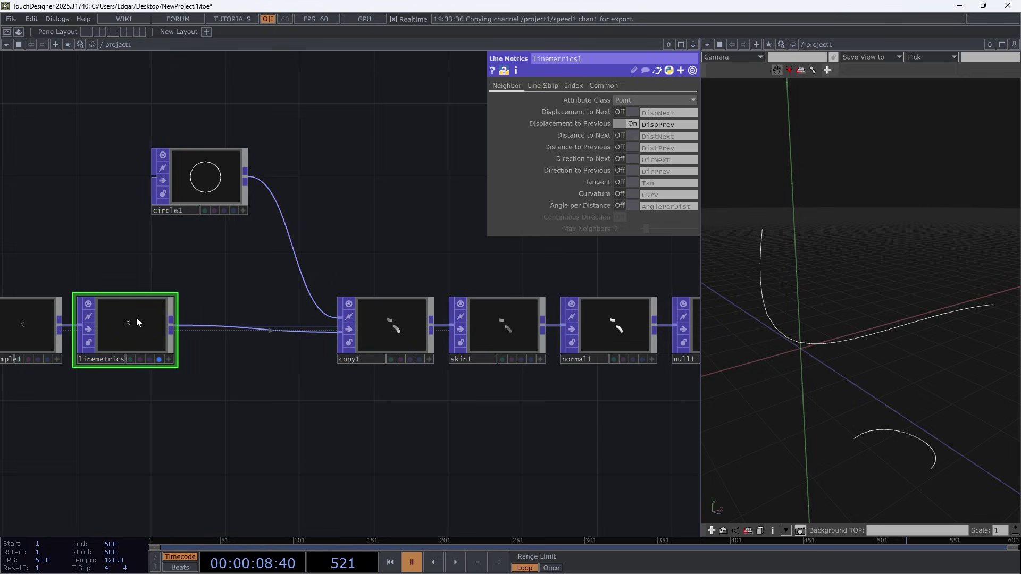
left_click(544, 85)
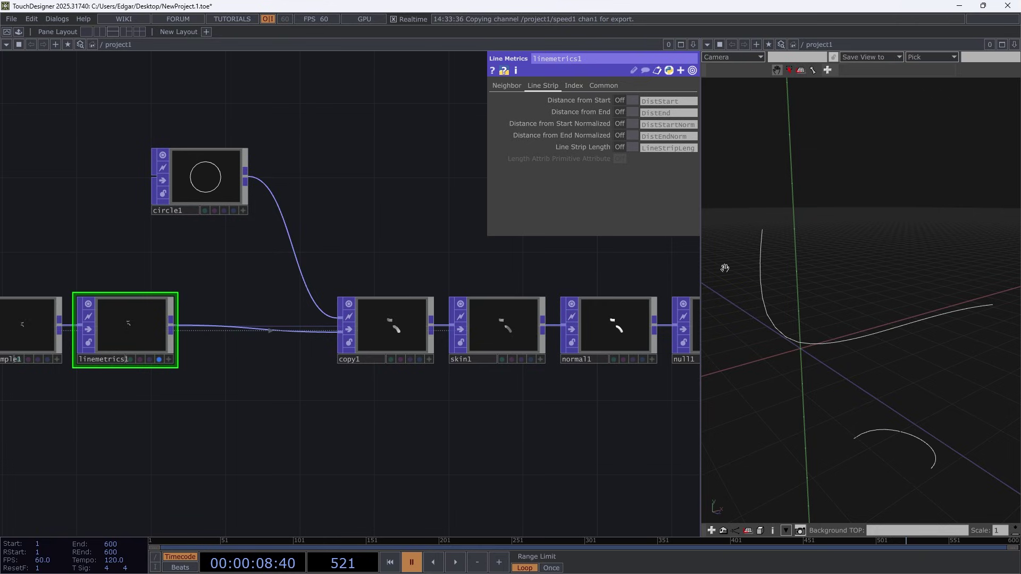
left_click(629, 123)
left_click(629, 136)
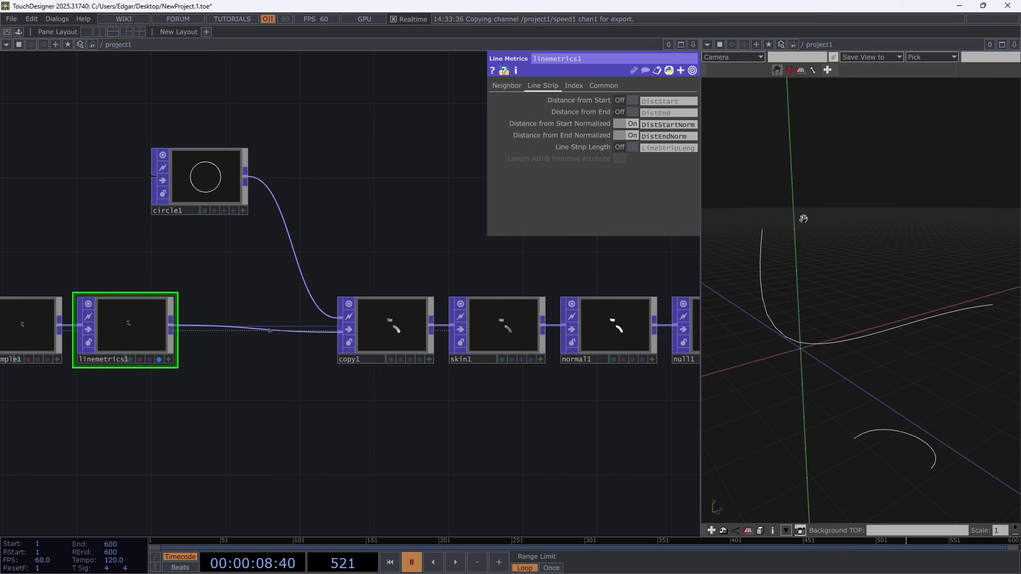
middle_click(145, 335)
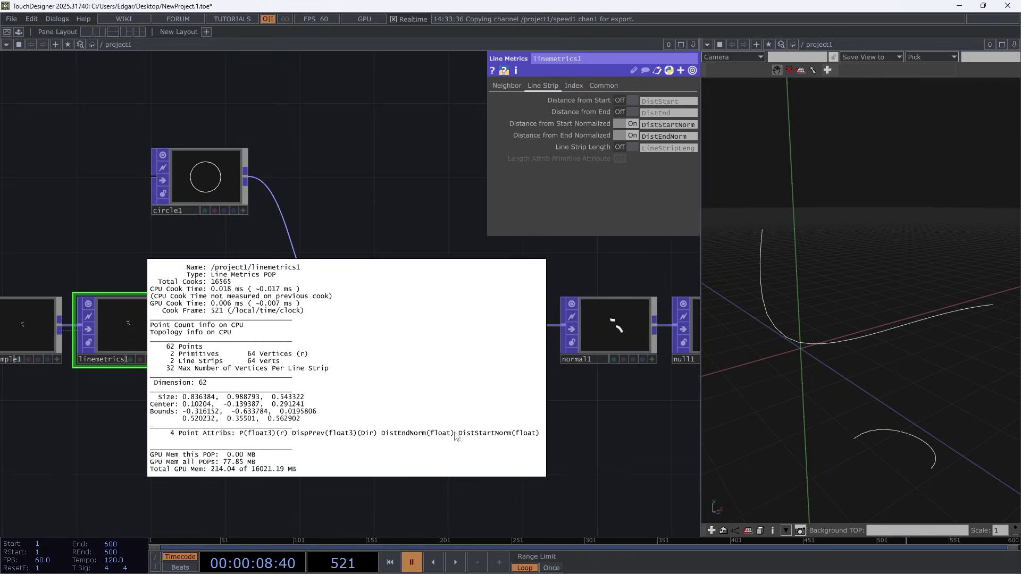
- Color the trails by the DistEndNorm point attribute in the 3D viewer
right_click(777, 173)
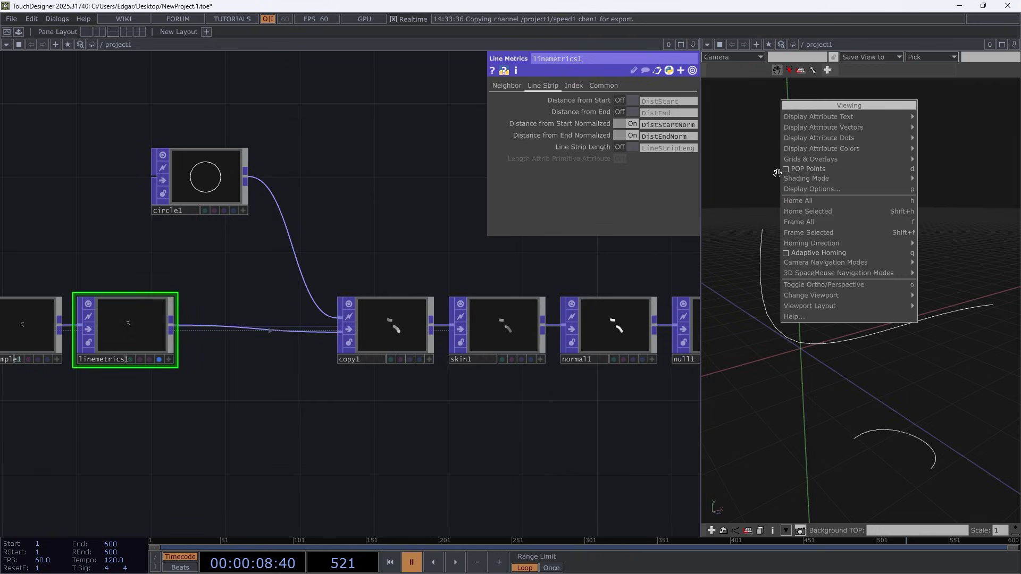
mouse_move(847, 131)
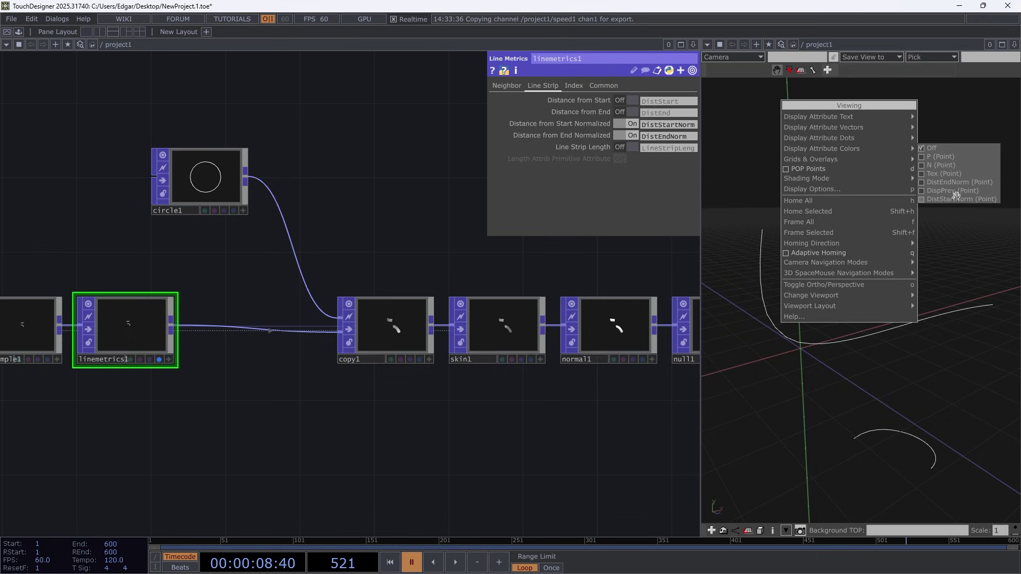
left_click(969, 183)
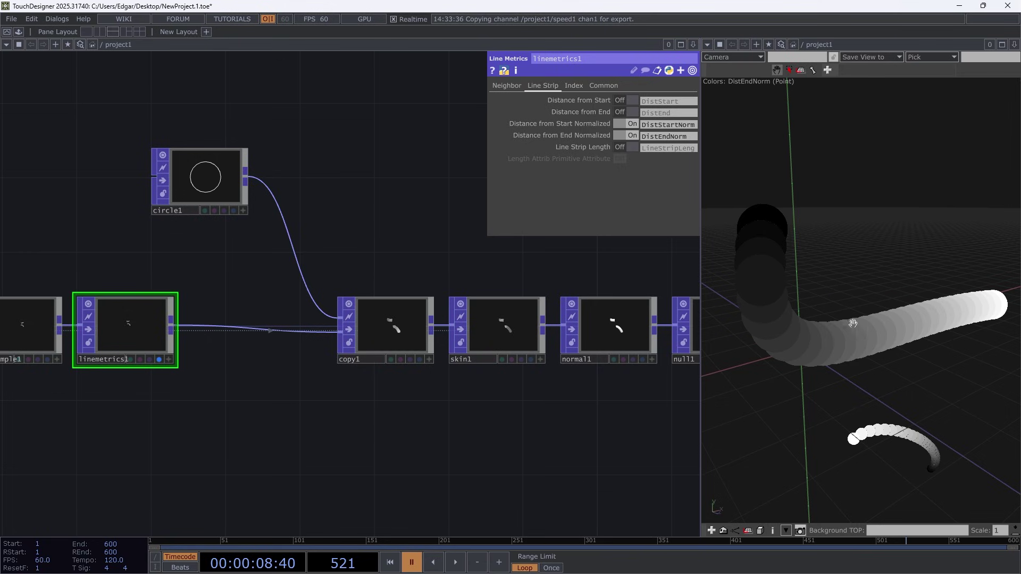
- Play and pause the animation while examining the DistEndNorm gradient along both trails from several angles
key("space")
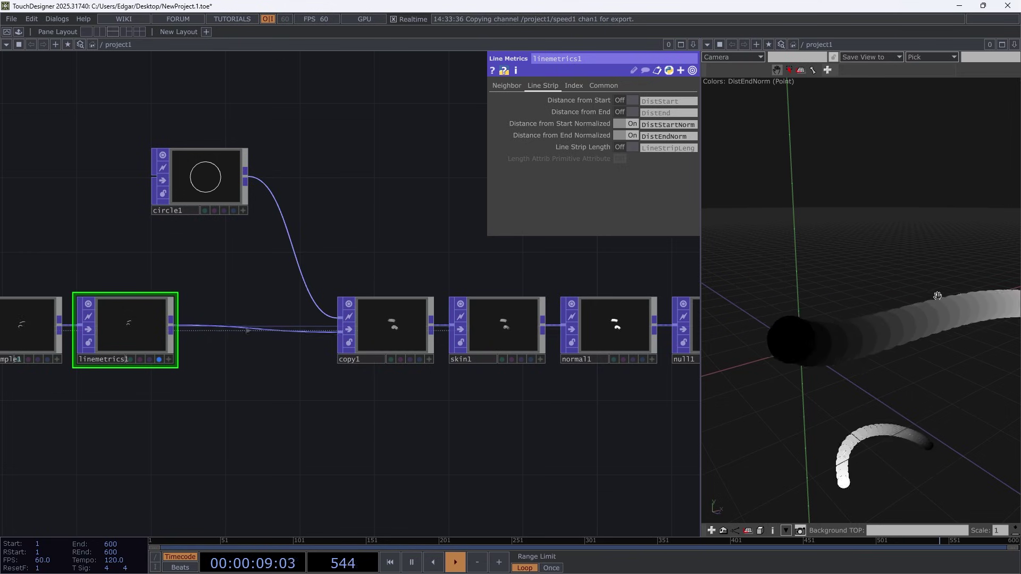
scroll(941, 294, "down", 3)
middle_click_drag(936, 370, 899, 377)
left_click_drag(899, 377, 872, 372)
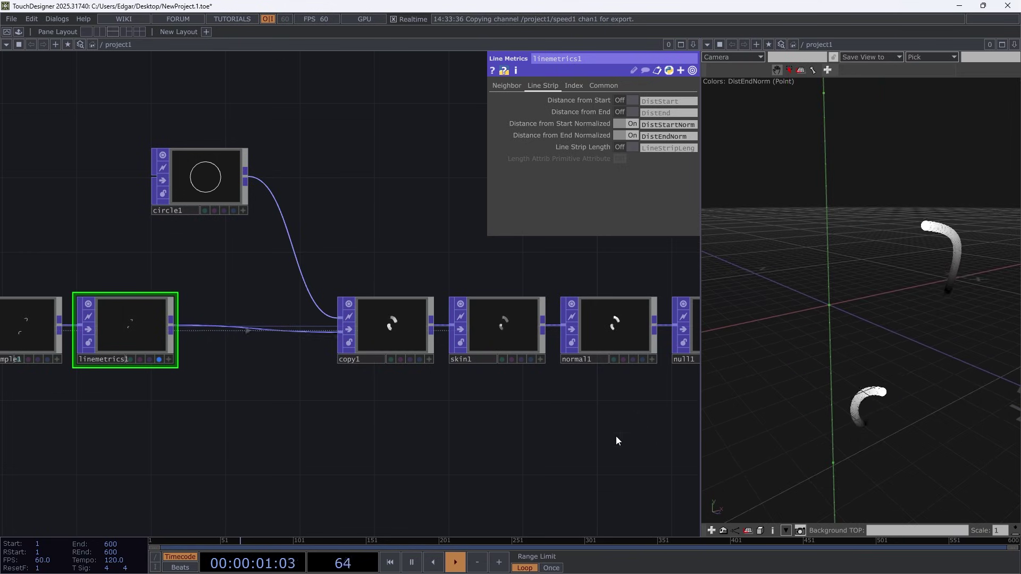
key("space")
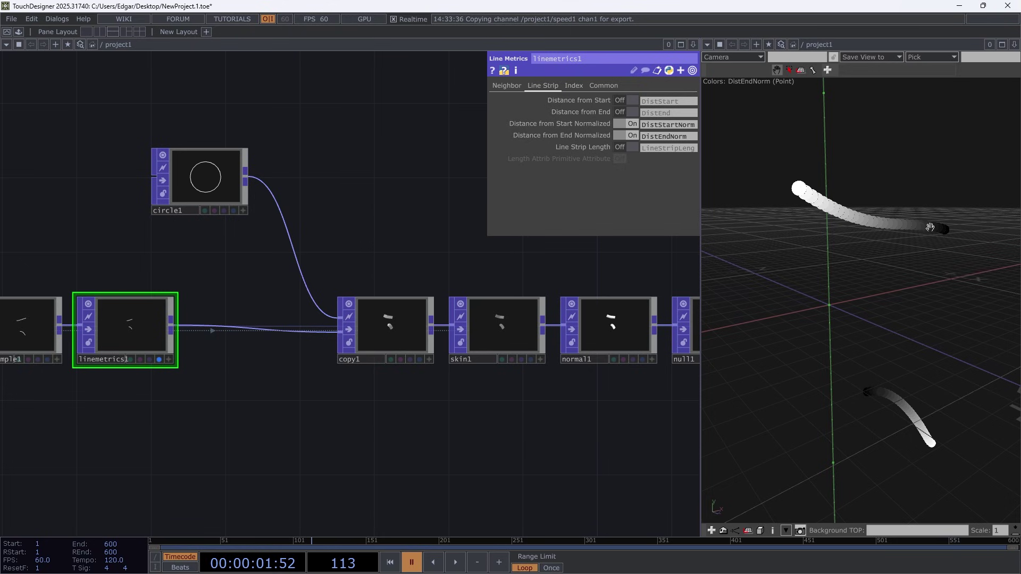
key("space")
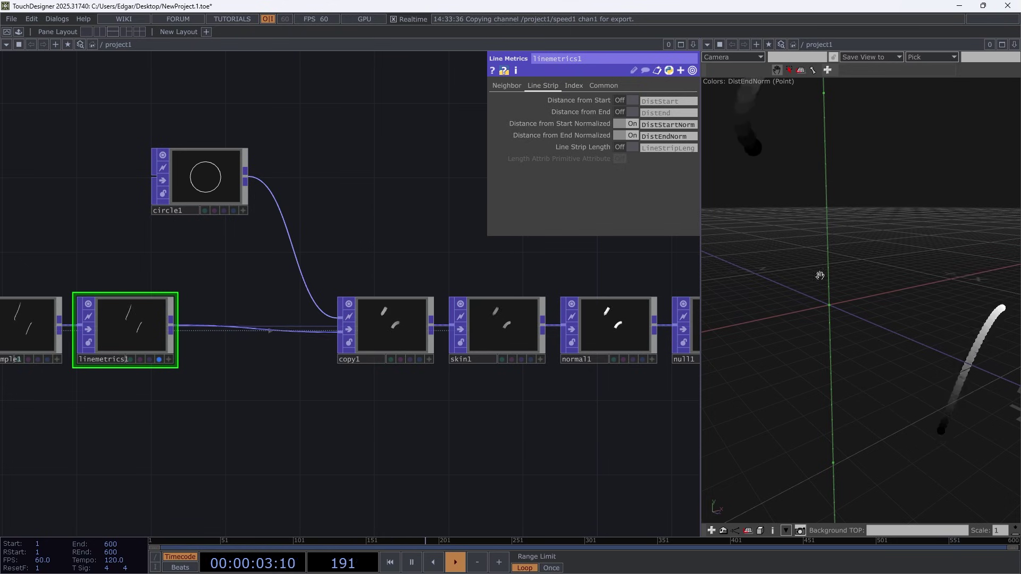
left_click_drag(819, 276, 904, 379)
key("space")
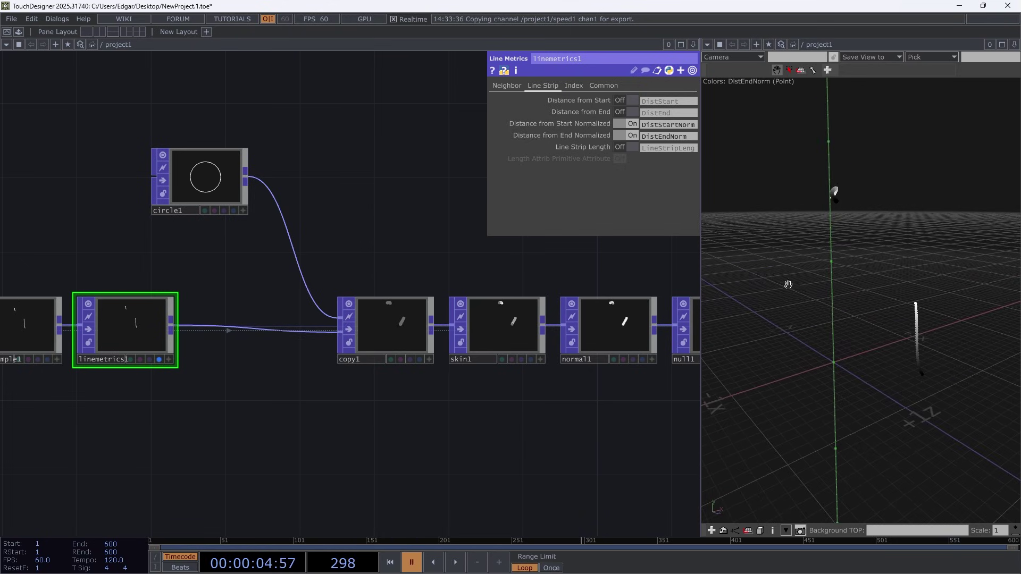
left_click_drag(788, 283, 828, 104)
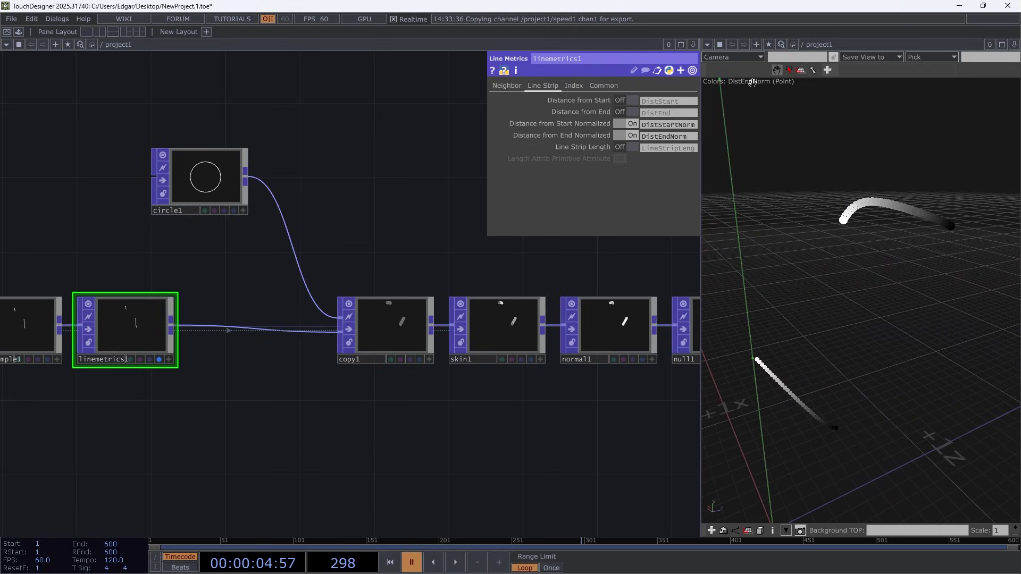
left_click_drag(911, 243, 950, 198)
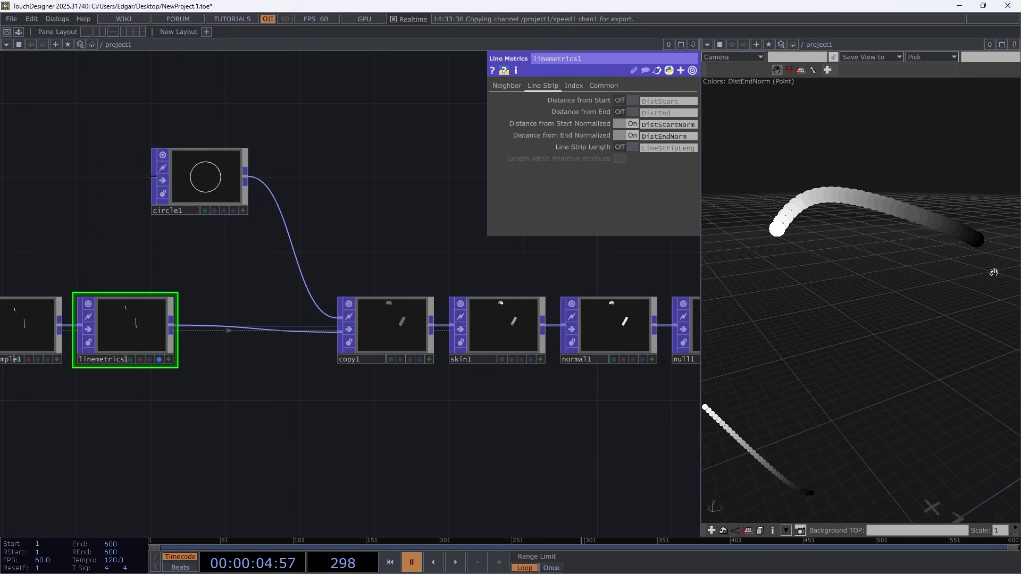
scroll(987, 243, "up", 5)
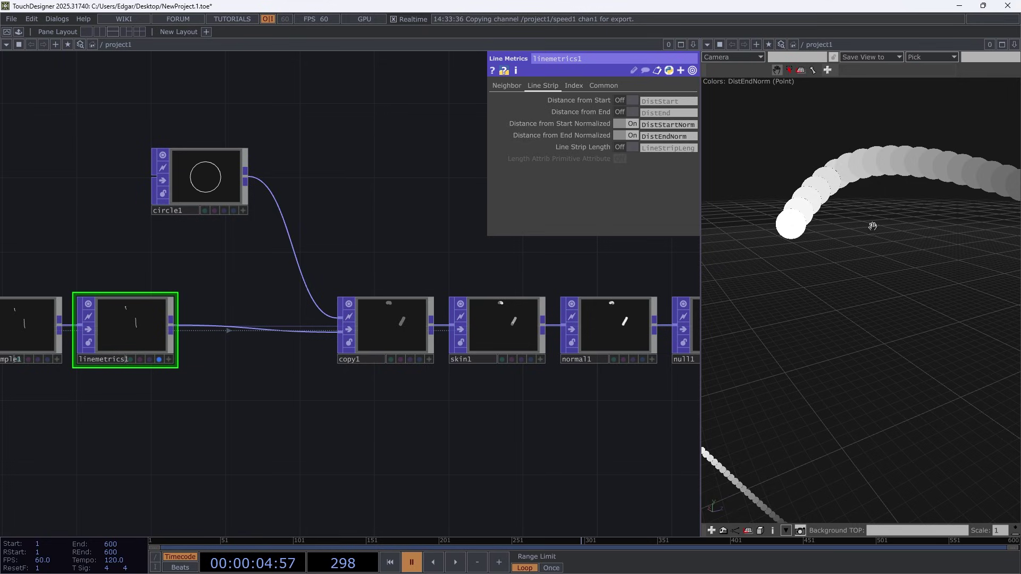
middle_click_drag(873, 227, 859, 298)
left_click_drag(895, 320, 877, 299)
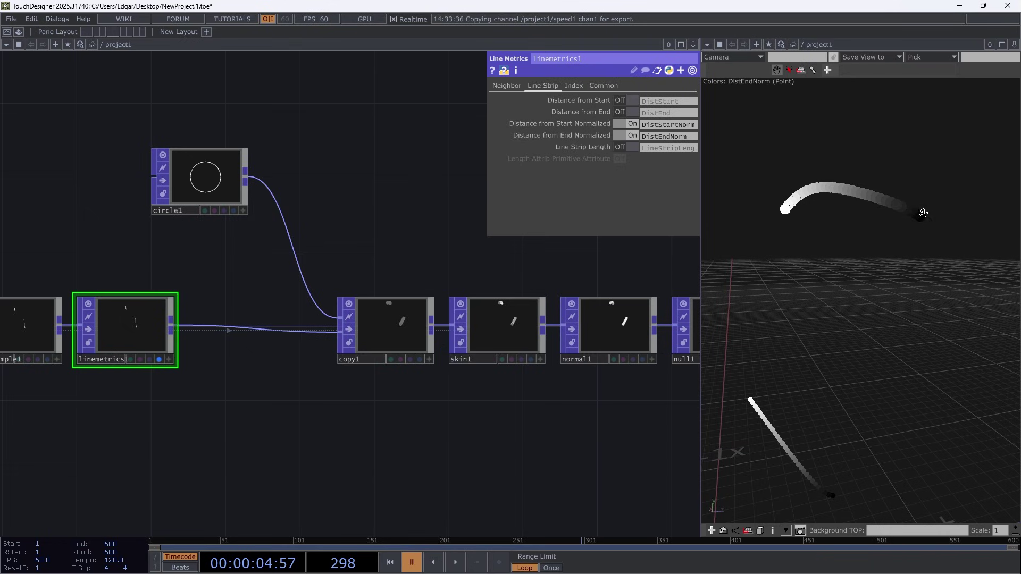
- Switch the viewer's attribute color display to DistStartNorm
right_click(766, 145)
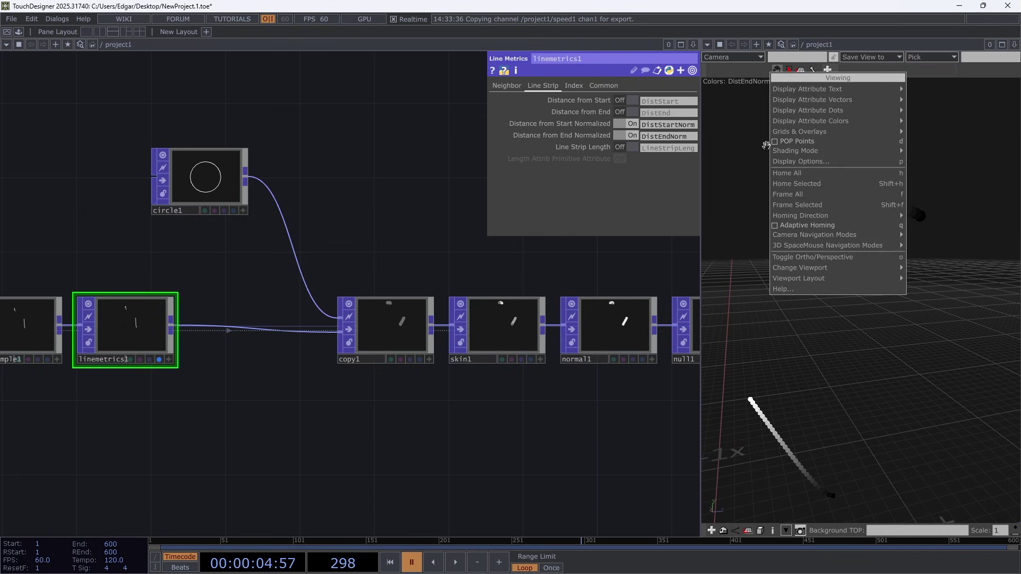
mouse_move(877, 120)
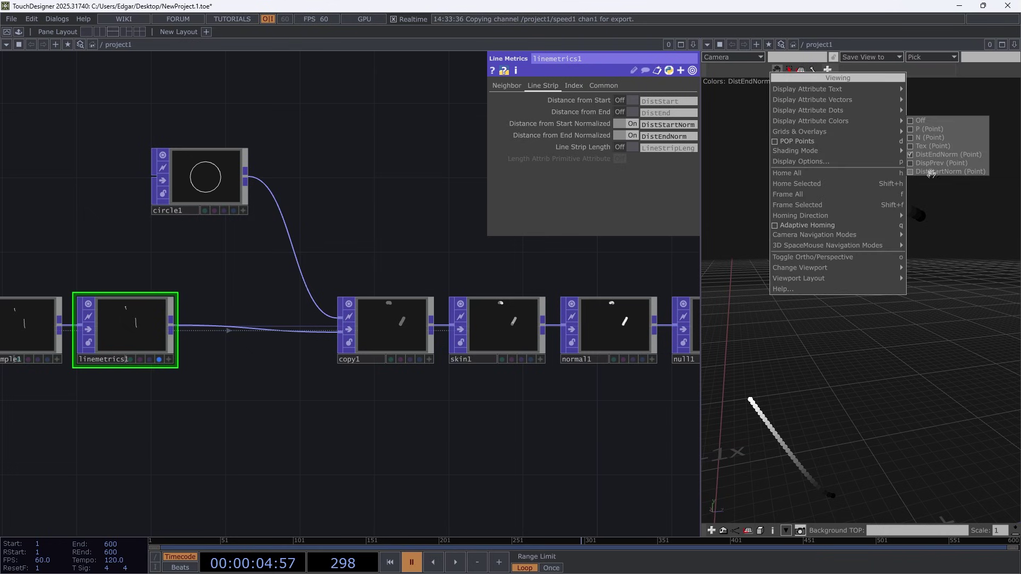
left_click(947, 171)
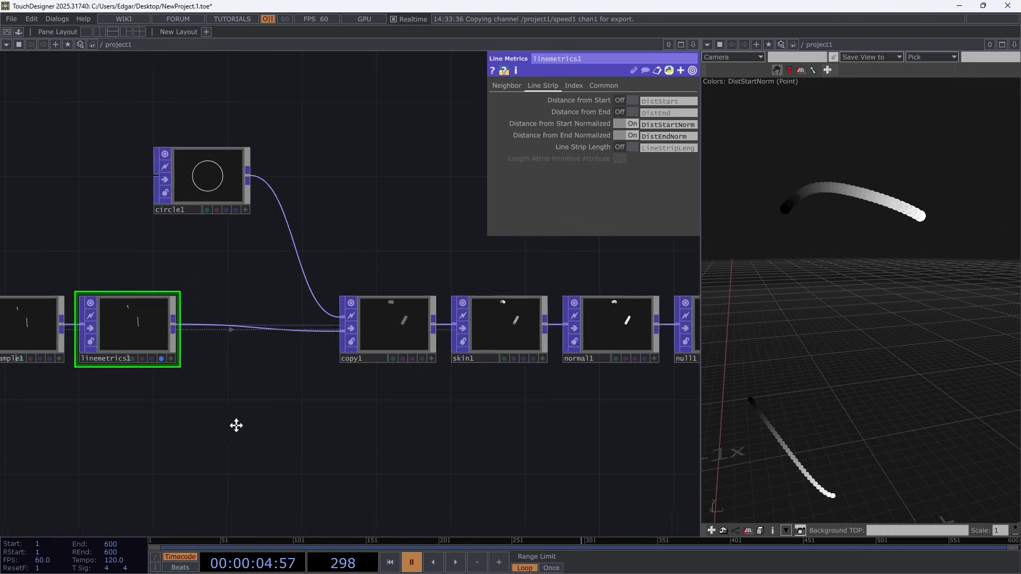
- Resume playback and add a POP to CHOP from the output of linemetrics1, placing it directly below that node
left_click_drag(235, 421, 266, 413)
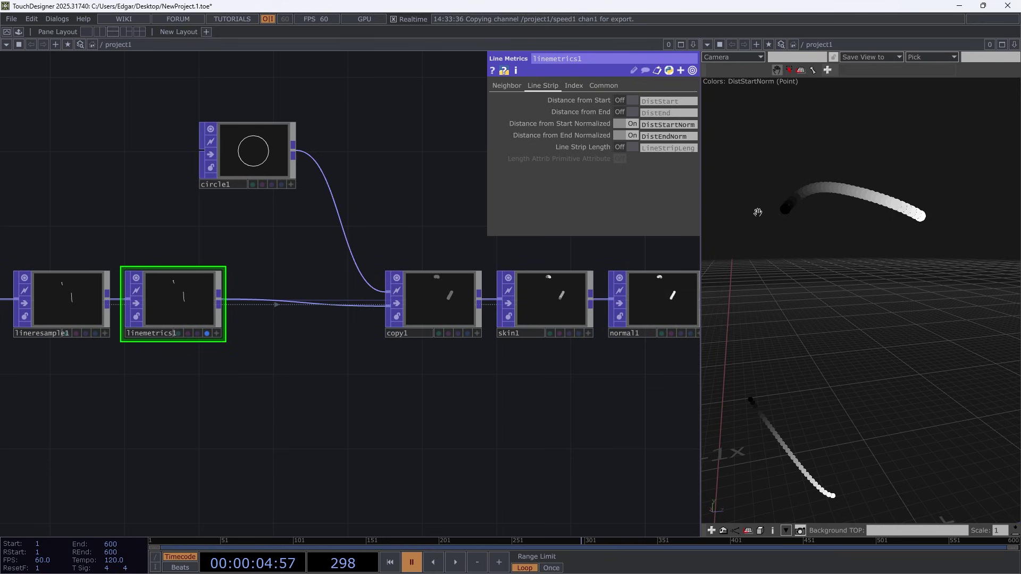
left_click_drag(263, 386, 388, 361)
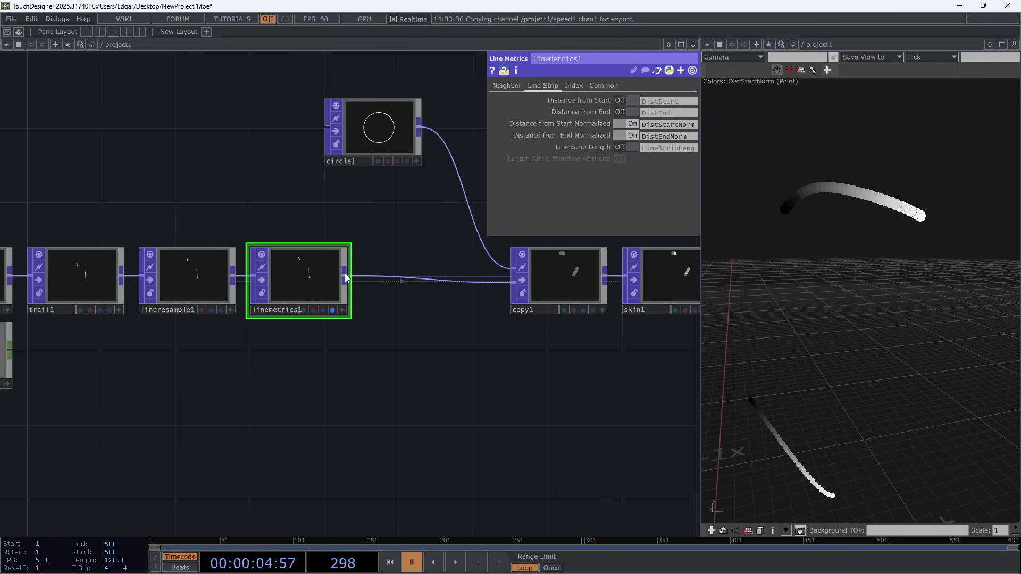
key("space")
right_click(344, 275)
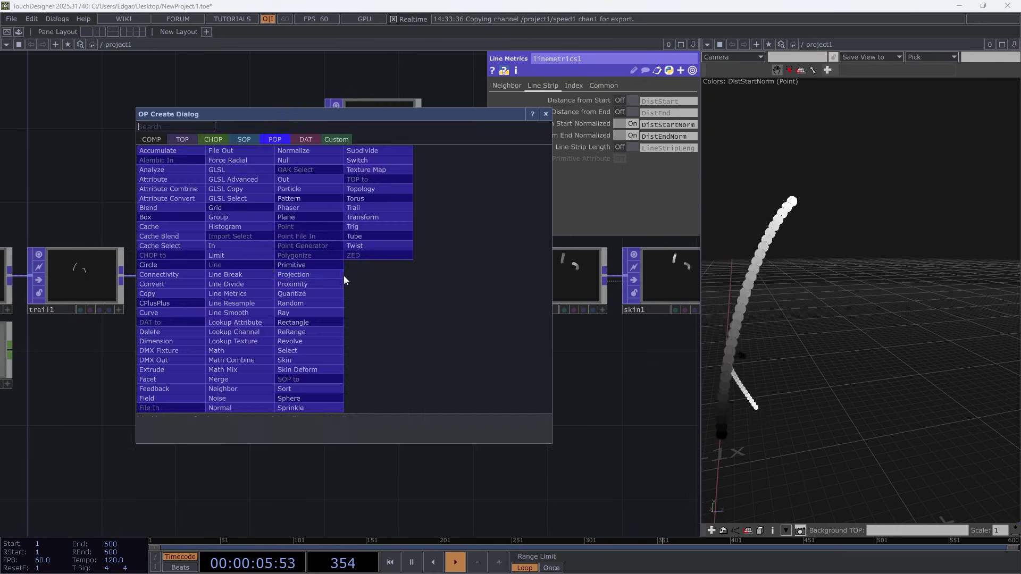
left_click(215, 139)
left_click(158, 152)
left_click(299, 356)
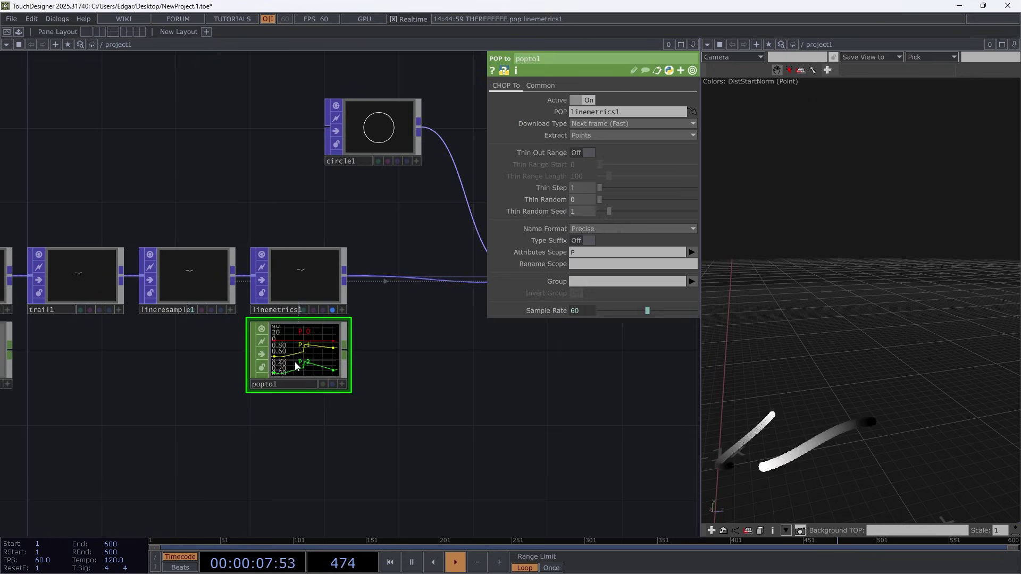
- Set the Attributes Scope of popto1 to DistEndNorm and DistStartNorm only, removing P
scroll(316, 375, "up", 5)
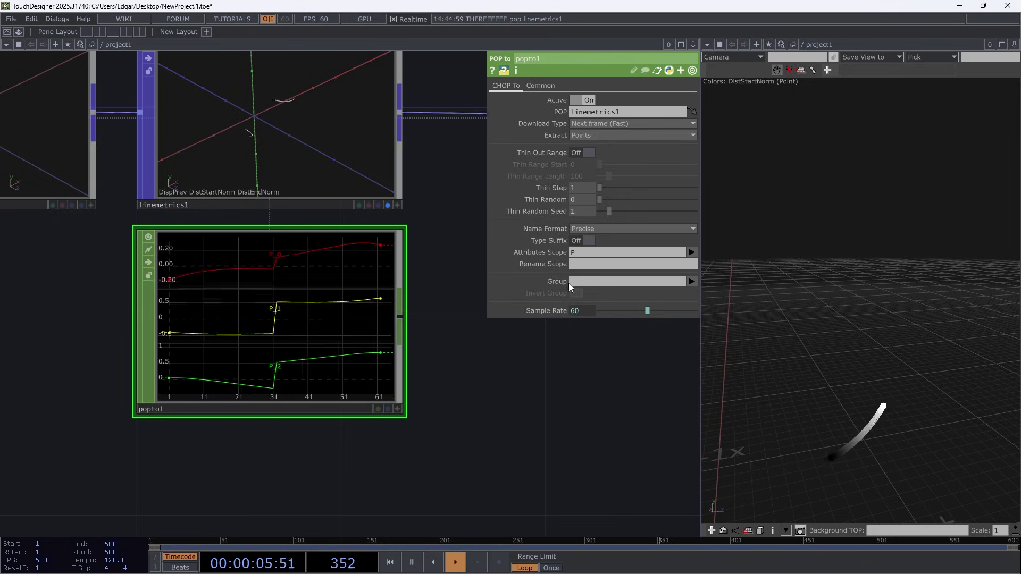
left_click(691, 252)
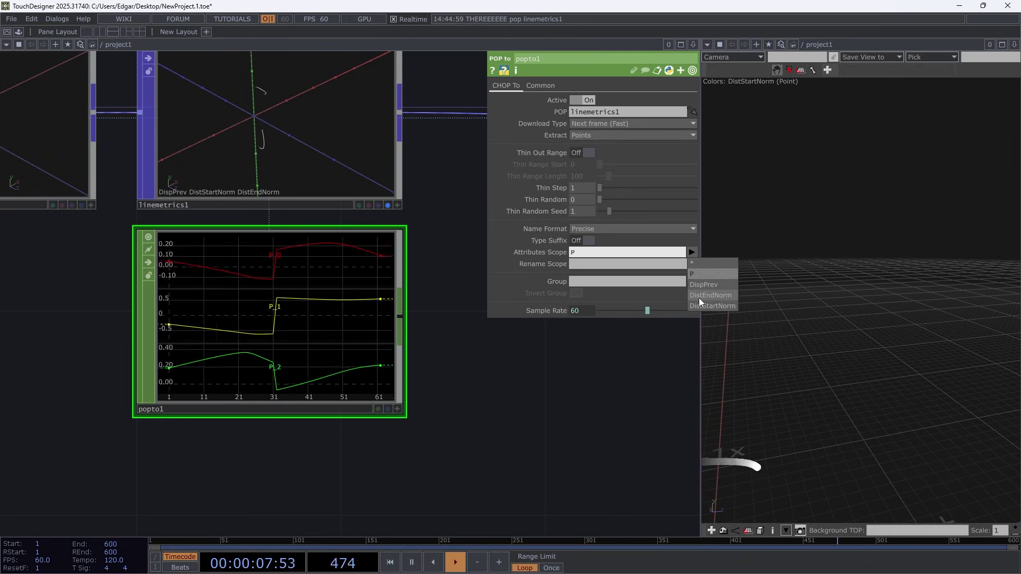
left_click(698, 296)
left_click(692, 252)
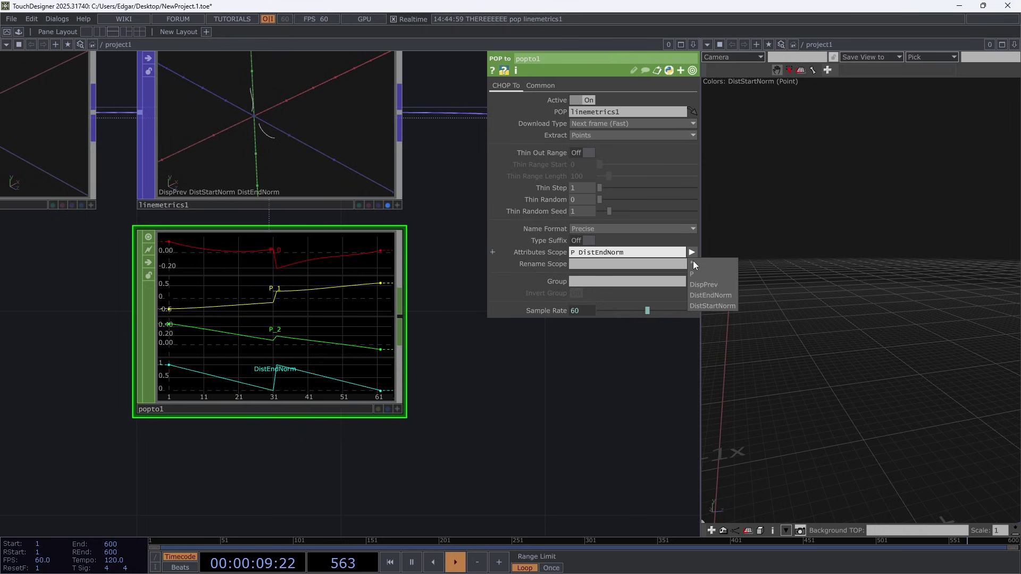
left_click(697, 307)
left_click_drag(580, 255, 519, 263)
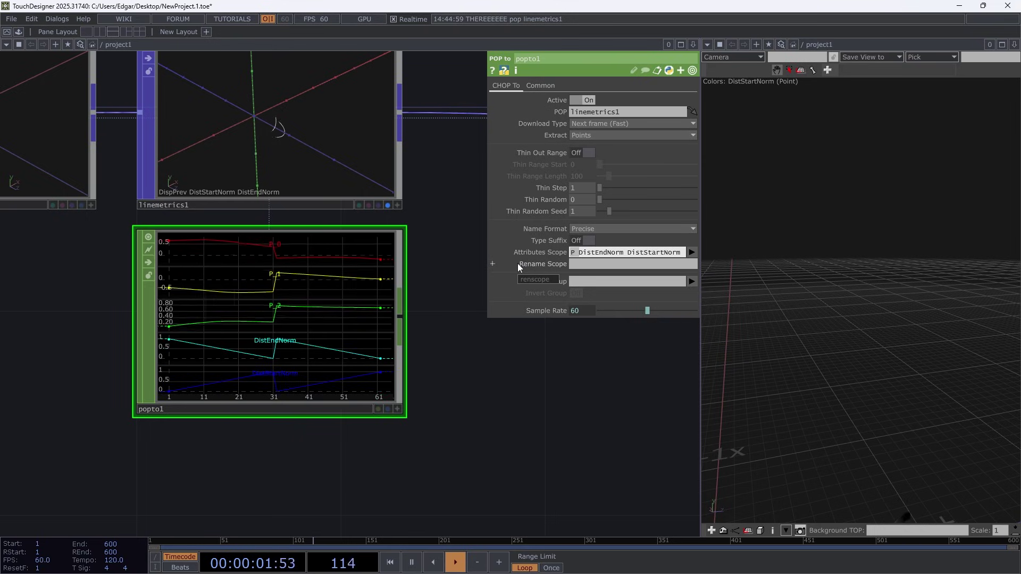
key("BackSpace")
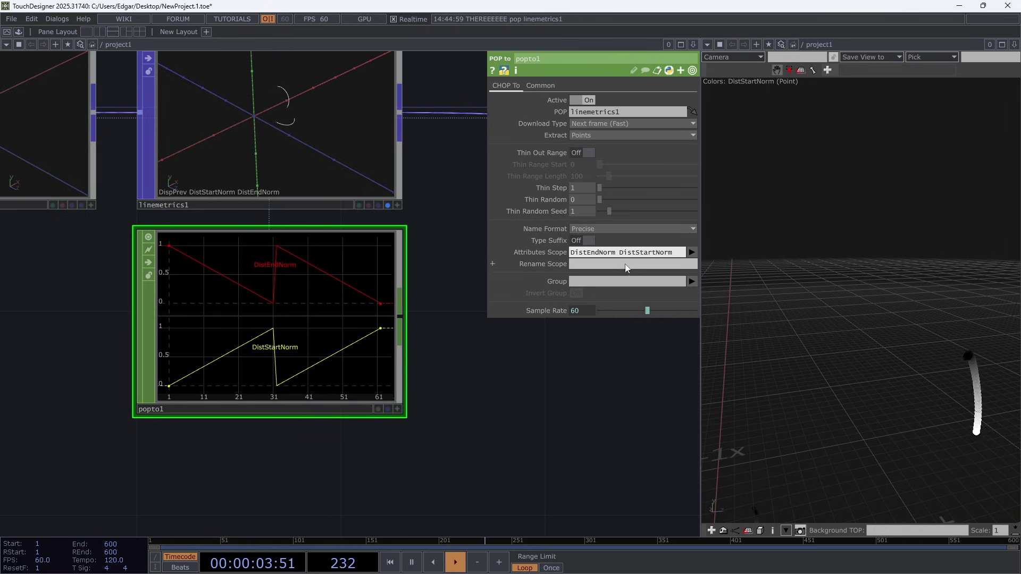
- Set the Number of Points of pointgen1 to 1
scroll(585, 454, "down", 5)
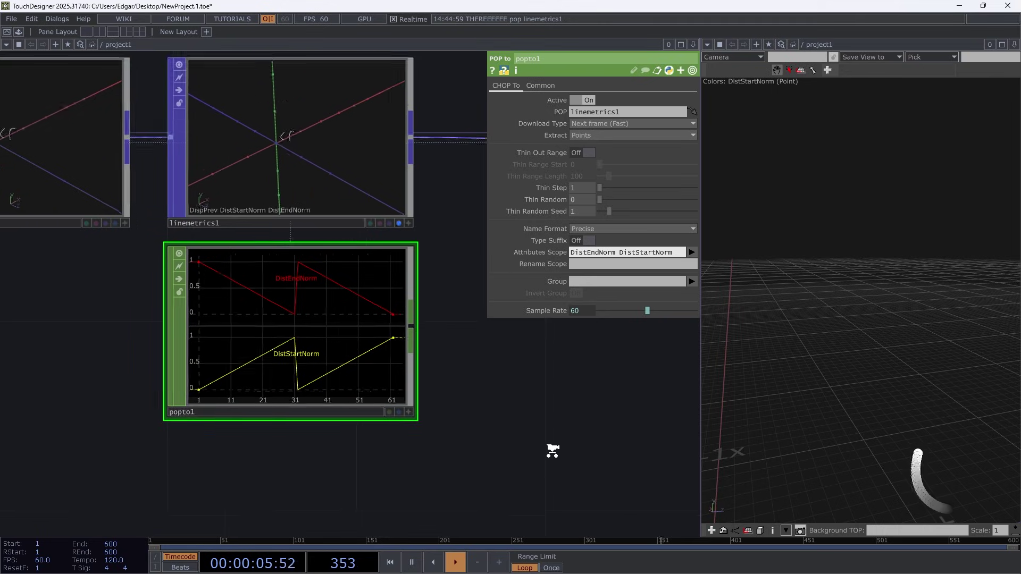
scroll(409, 431, "up", 3)
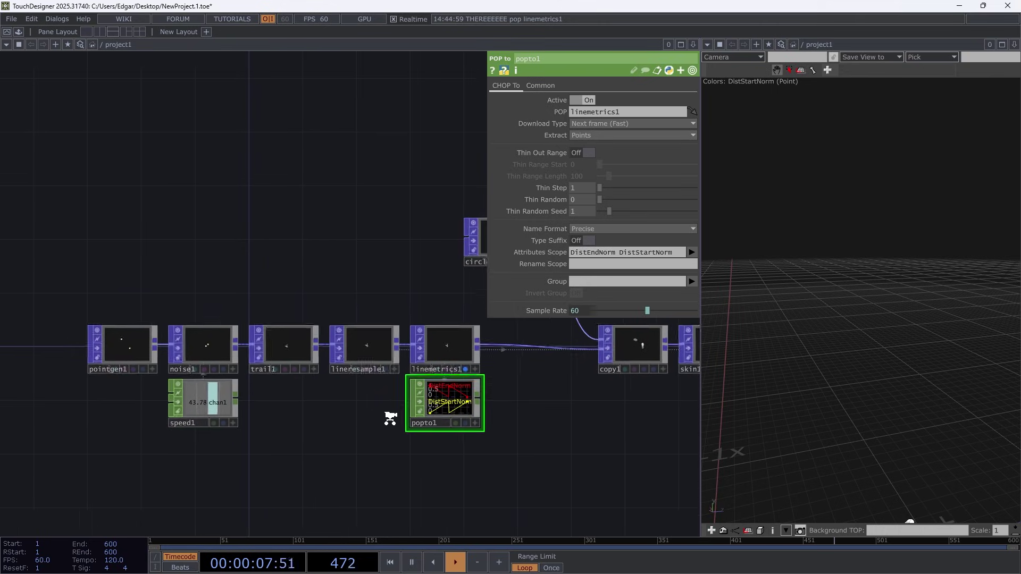
left_click(76, 330)
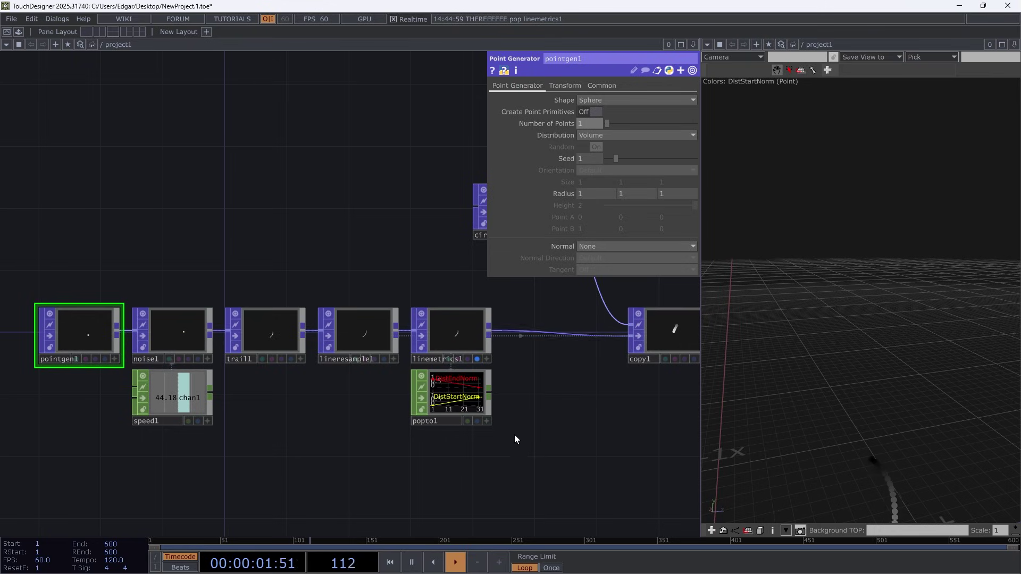
- Examine the DistEndNorm and DistStartNorm curves in popto1 alongside the single trail in the viewer
scroll(538, 312, "up", 6)
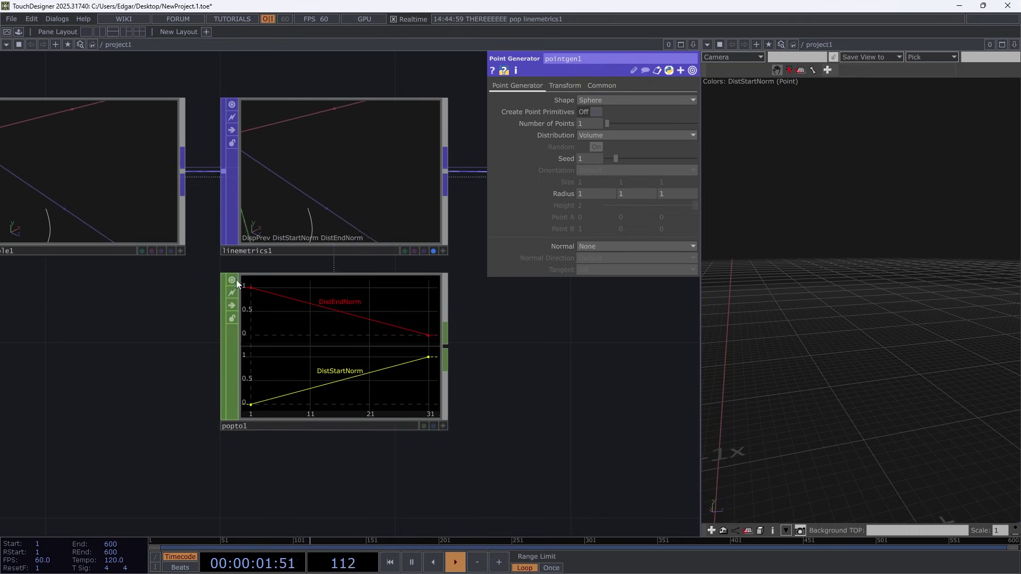
right_click_drag(719, 478, 809, 319)
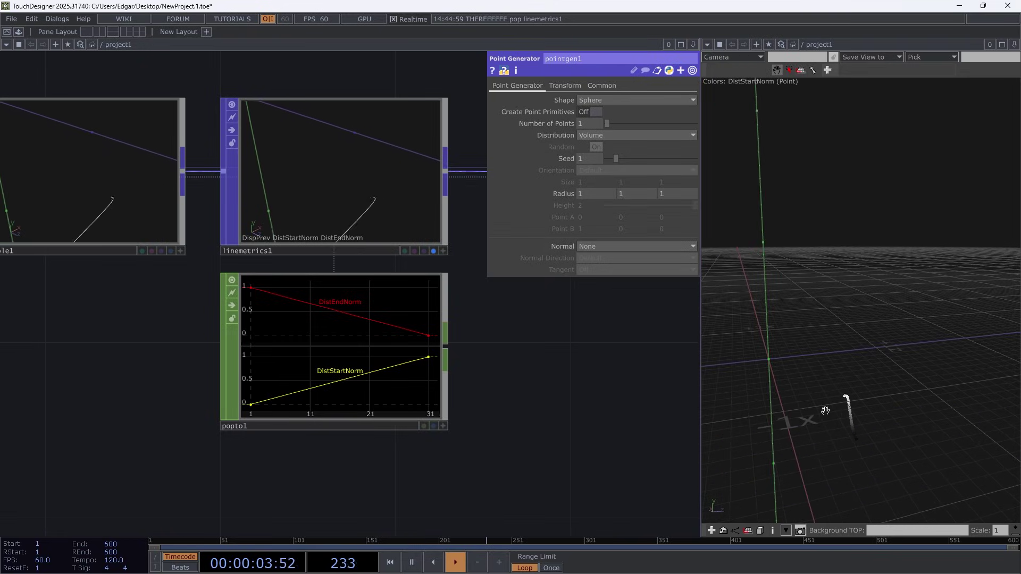
left_click_drag(866, 417, 782, 401)
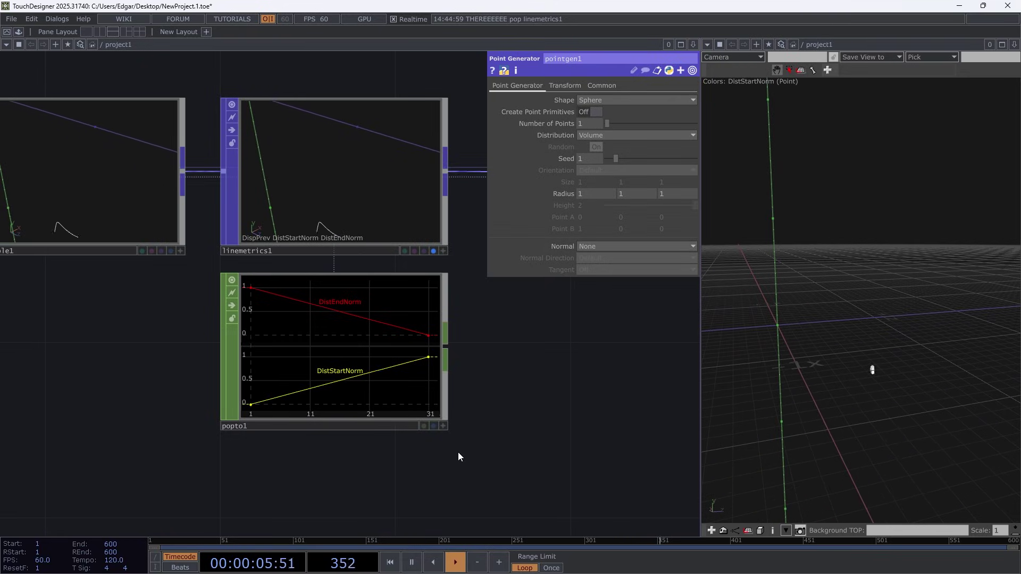
scroll(506, 355, "down", 3)
left_click_drag(567, 423, 357, 406)
scroll(175, 374, "up", 5)
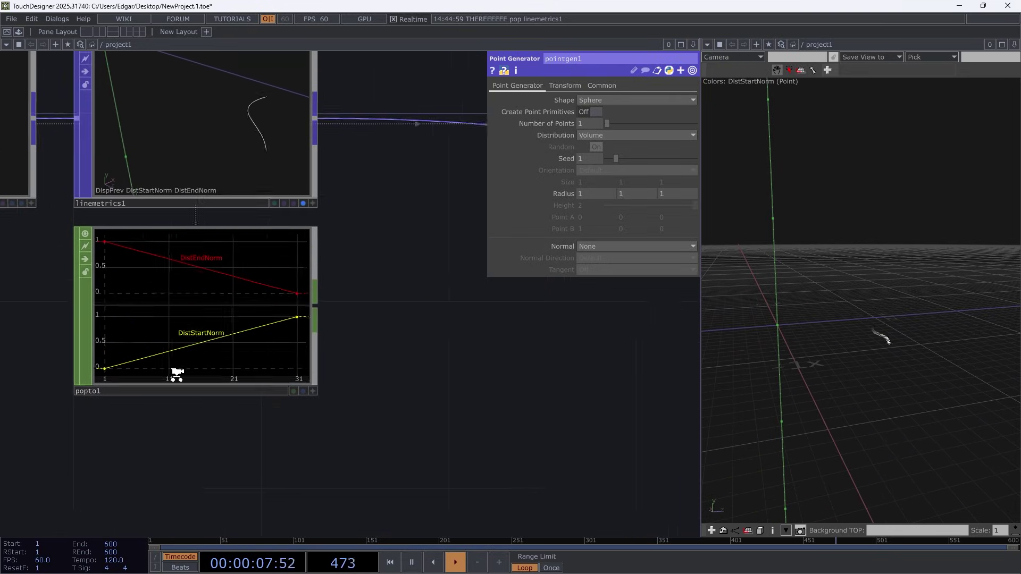
scroll(216, 394, "down", 2)
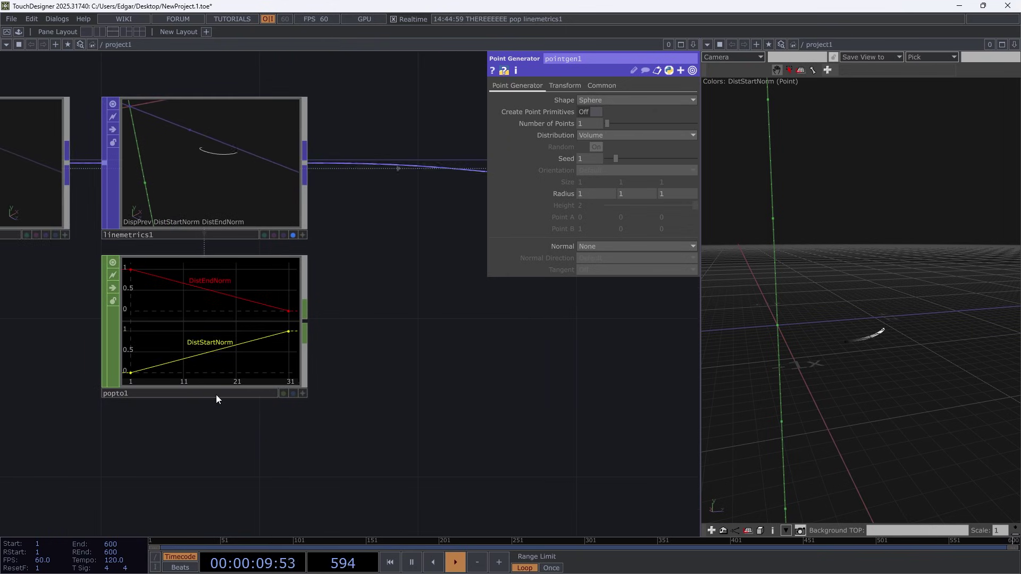
- Switch to the browser to view the reference render of tapered tubes, and return to the network
key("alt+Tab")
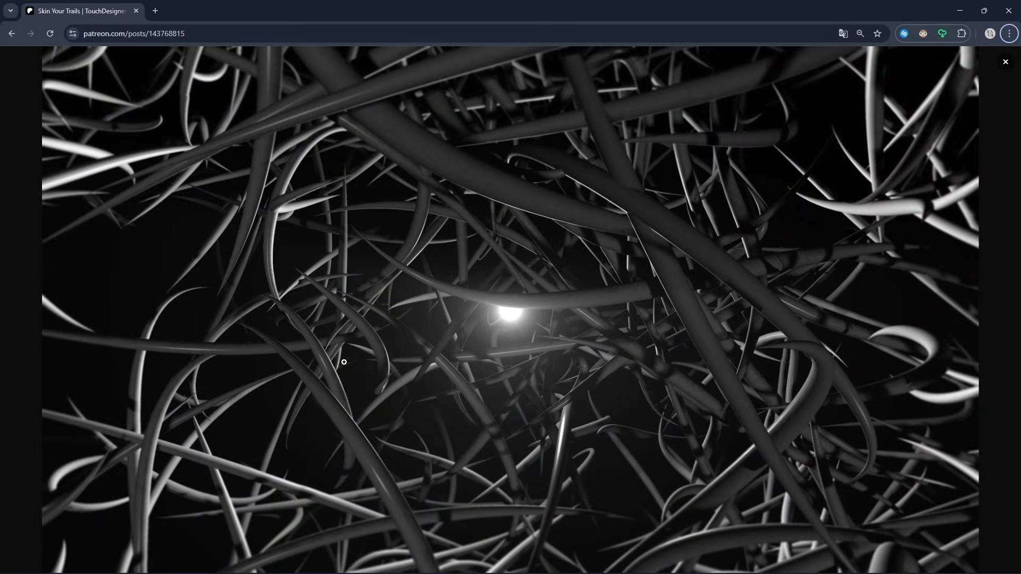
key("alt+Tab")
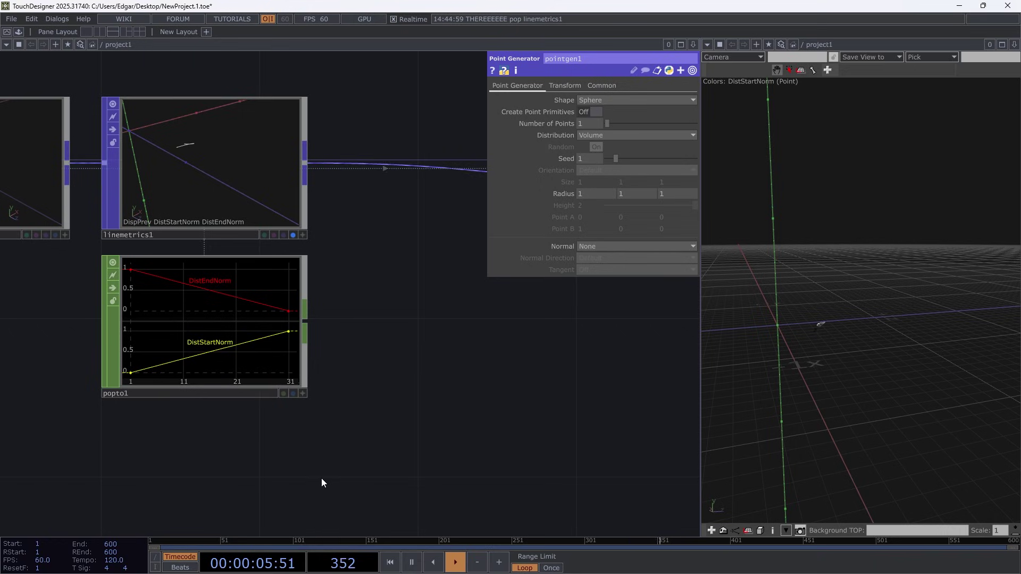
left_click_drag(363, 458, 350, 393)
- Open Paint, sketch an arch labelled 0 at both ends and 1 at its peak, and return to TouchDesigner
key("super")
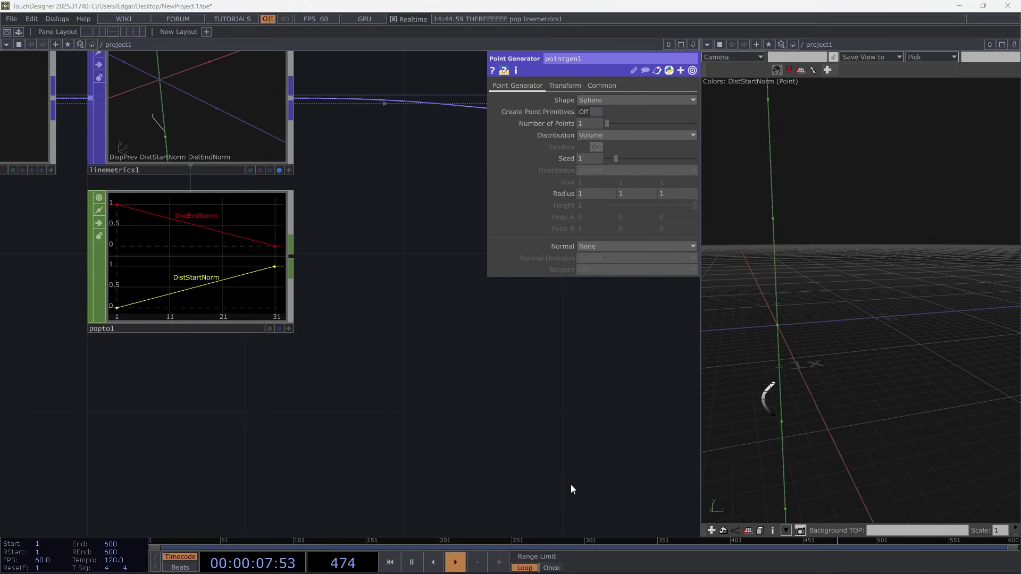
type("paint")
key("BackSpace")
type("pa")
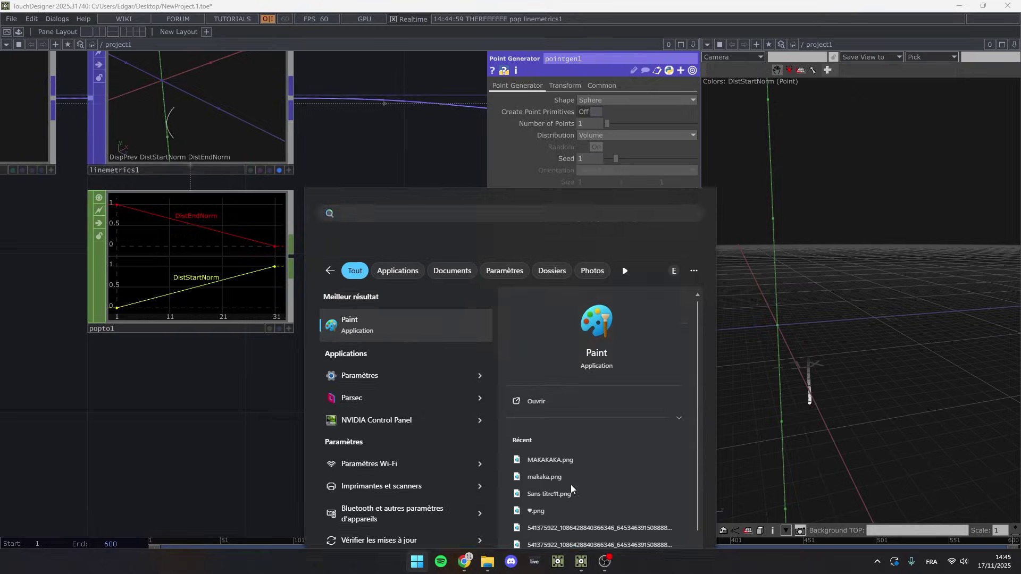
key("Return")
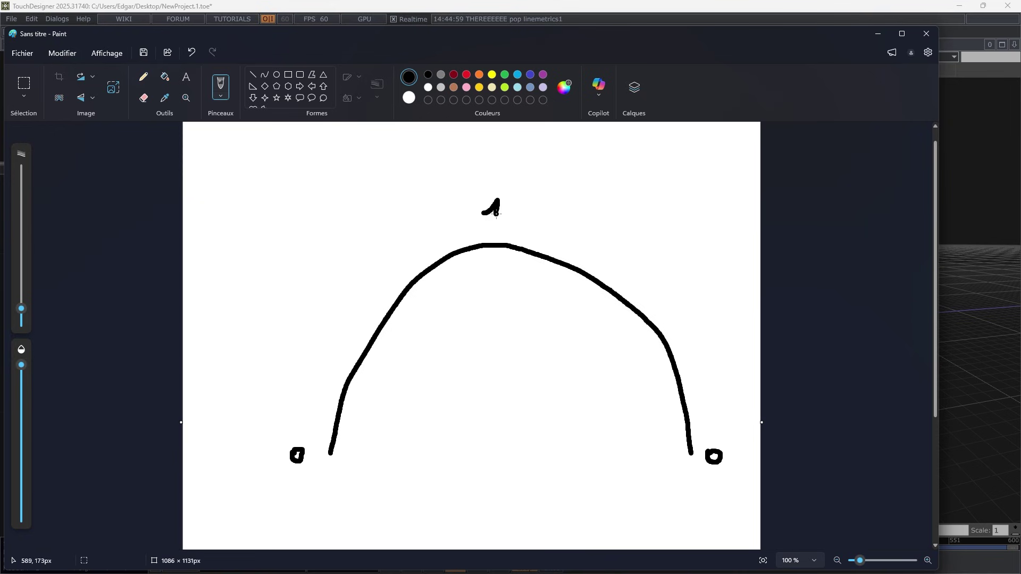
left_click(878, 34)
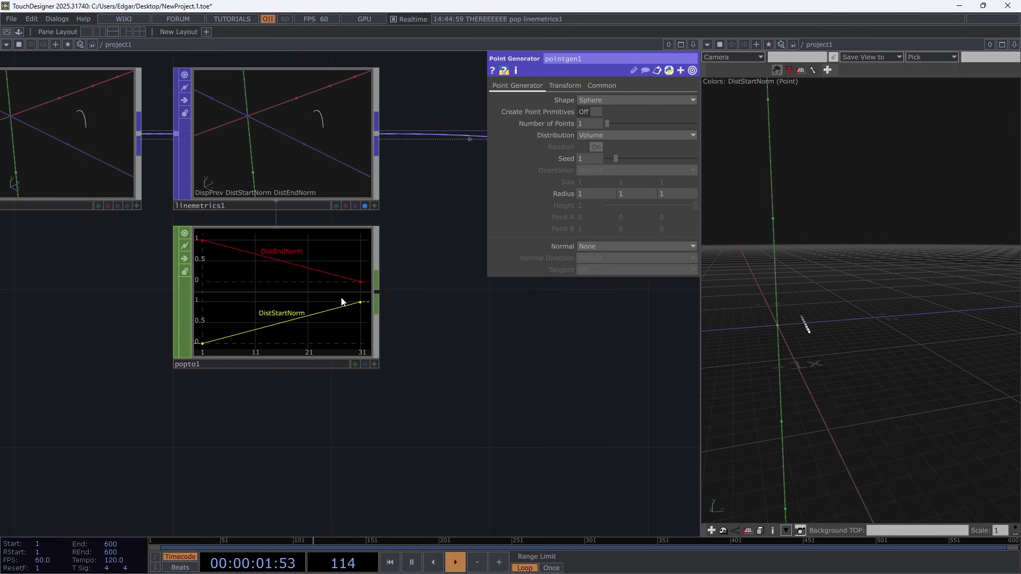
- Add a Math CHOP after popto1 and set its Combine Channels to Multiply
left_click(379, 294)
left_click(398, 188)
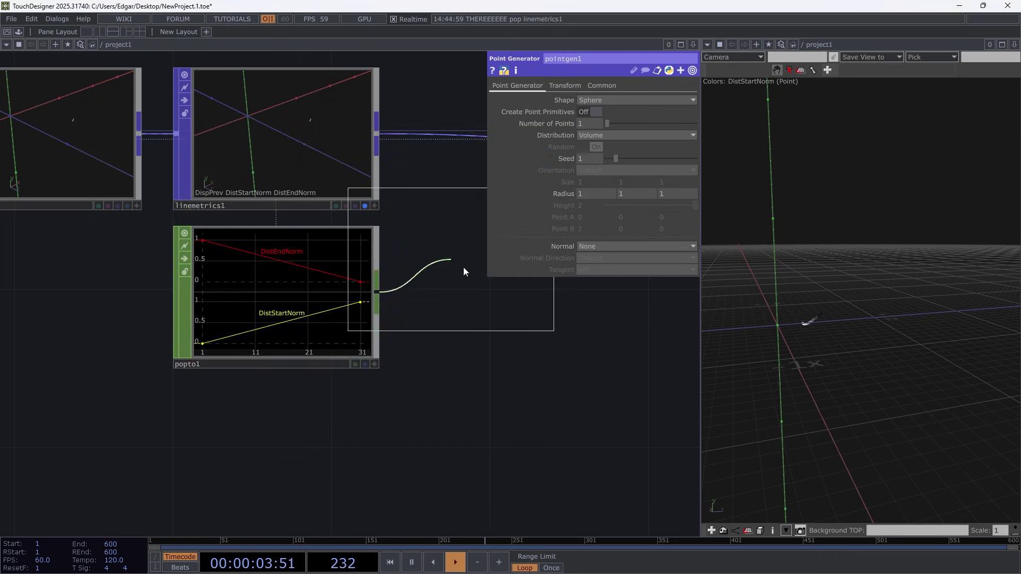
left_click(507, 301)
left_click_drag(483, 412, 412, 468)
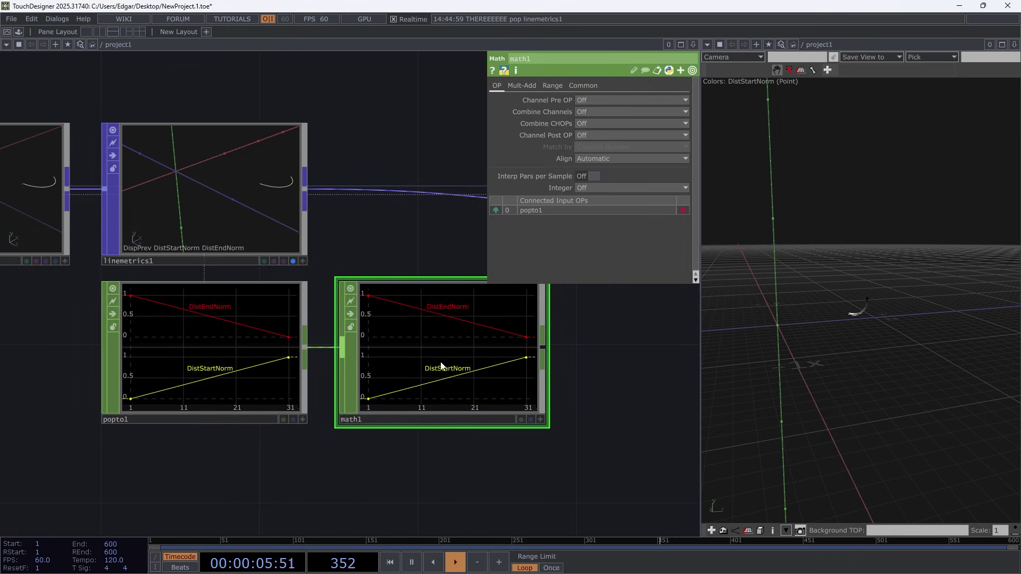
left_click(592, 112)
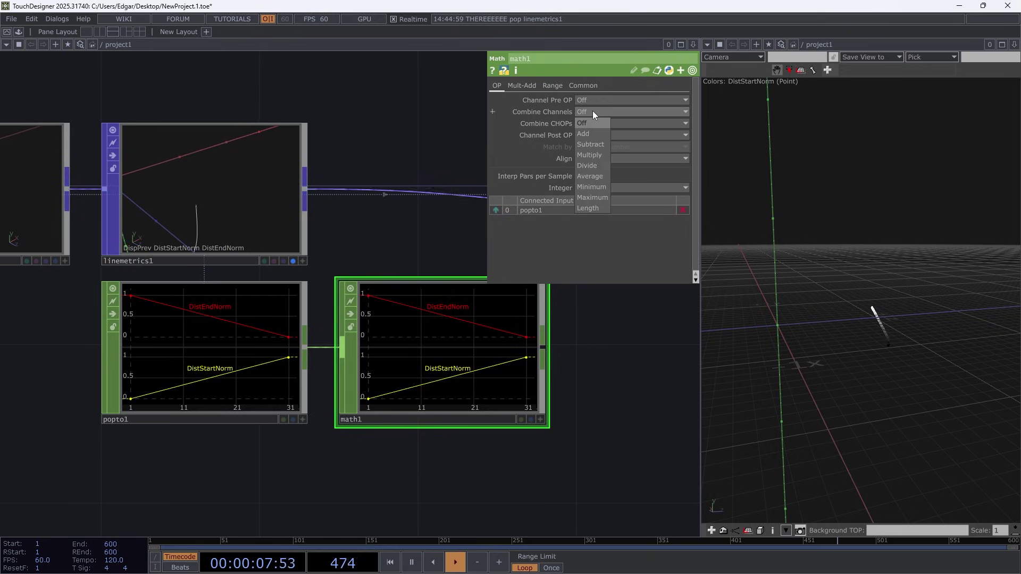
left_click(589, 156)
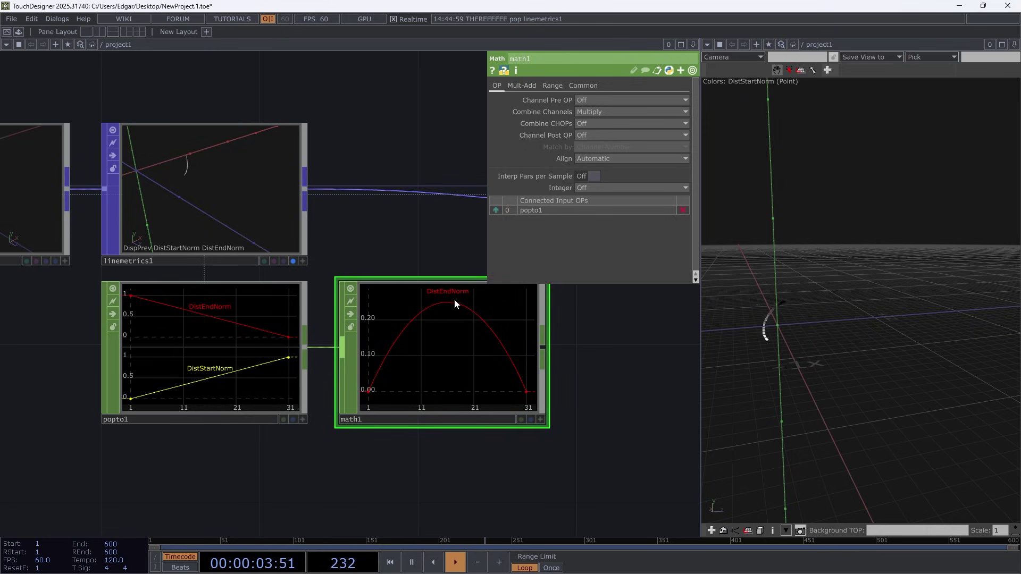
- Examine the peak of the multiplied curve in math1 against the two source curves in popto1
scroll(449, 300, "up", 4)
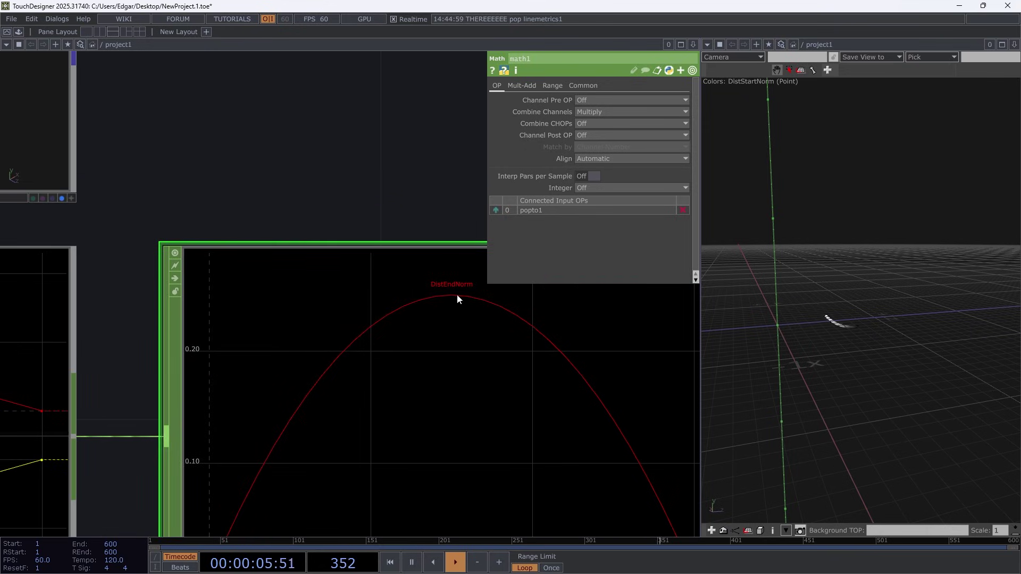
scroll(453, 292, "down", 3)
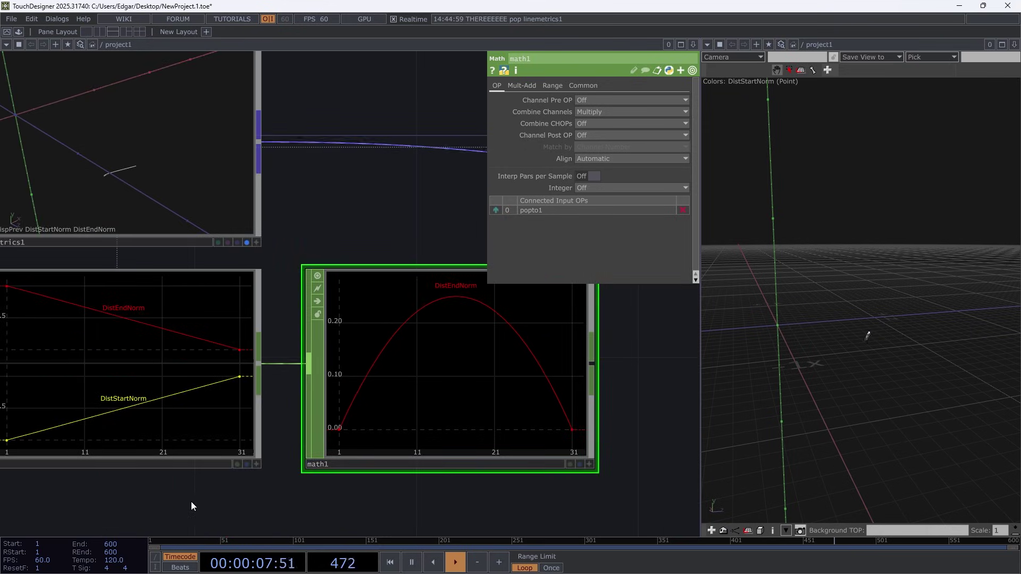
left_click_drag(218, 497, 321, 489)
scroll(211, 315, "up", 1)
scroll(212, 315, "up", 2)
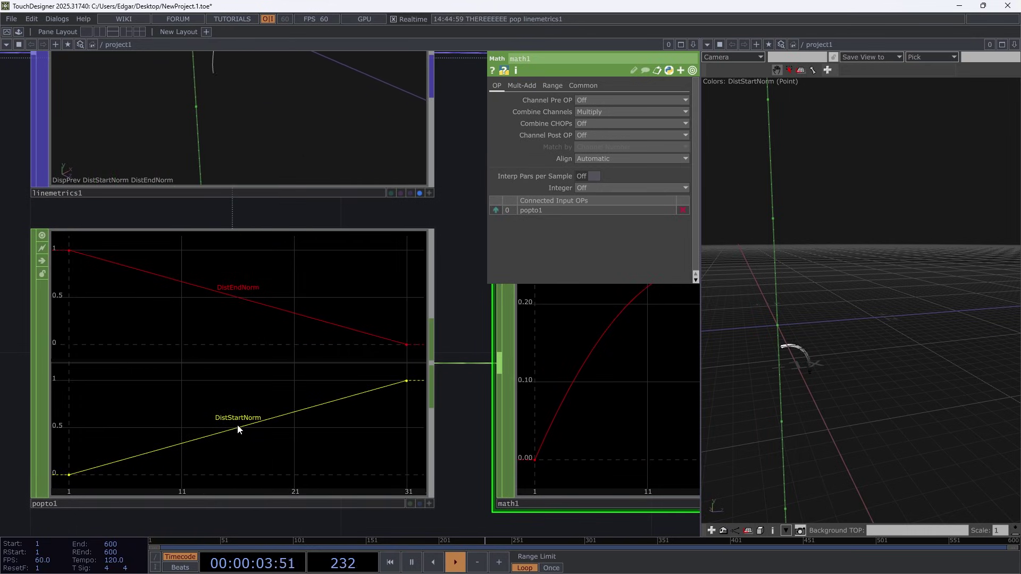
scroll(238, 430, "down", 4)
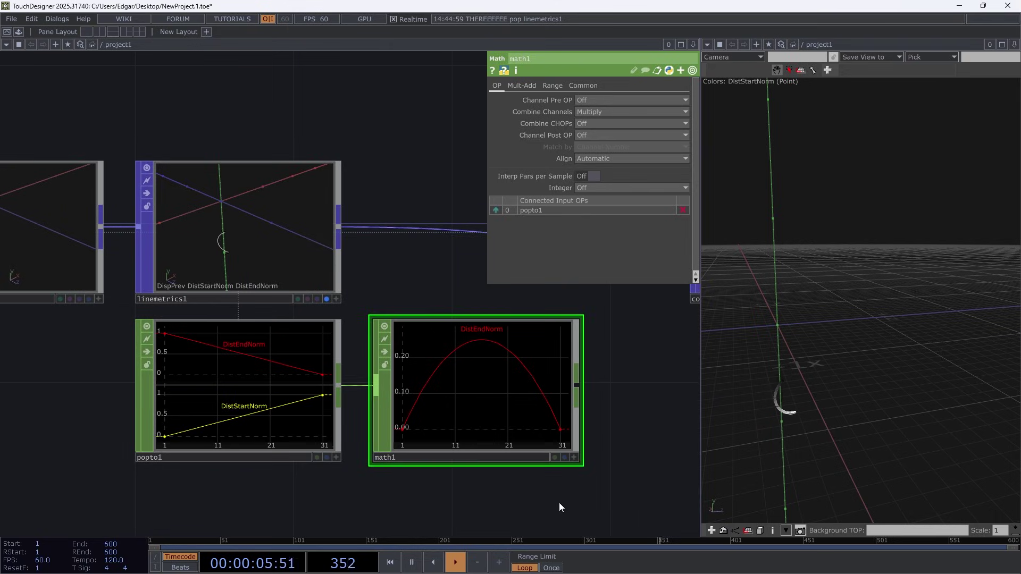
left_click_drag(522, 491, 455, 448)
scroll(433, 353, "up", 2)
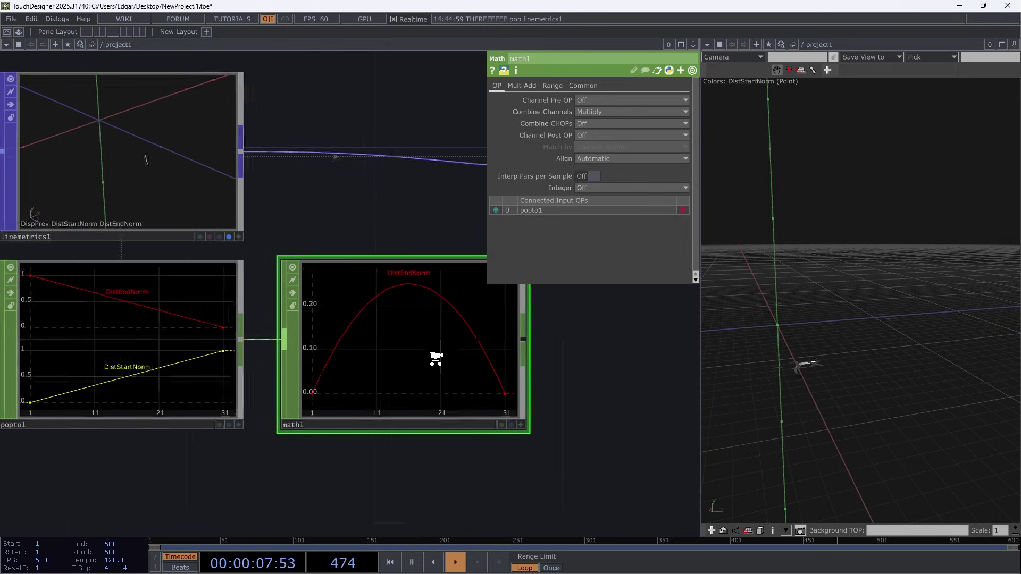
- Set the upper value of math1's From Range to 0.25
left_click(553, 86)
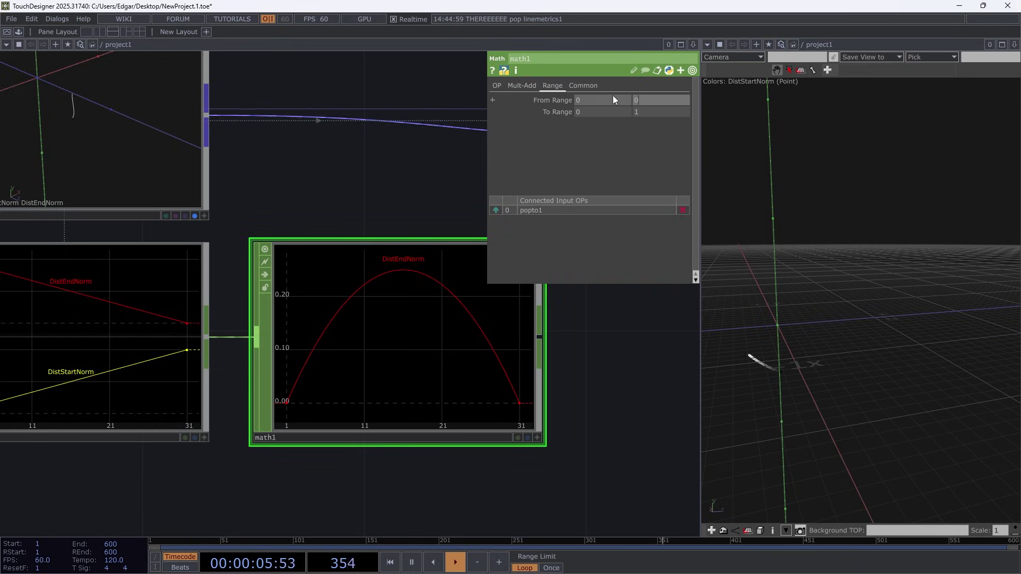
type("0.25")
key("Return")
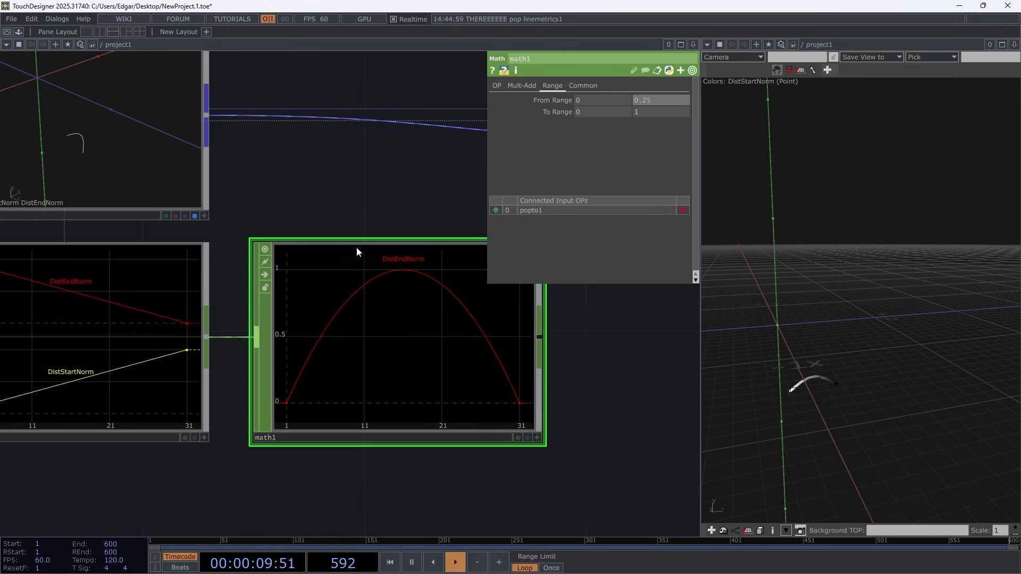
- Turn on the display flag of null1 to show the skinned tube in the viewer
scroll(348, 382, "down", 2)
scroll(348, 382, "down", 2)
right_click_drag(394, 473, 183, 354)
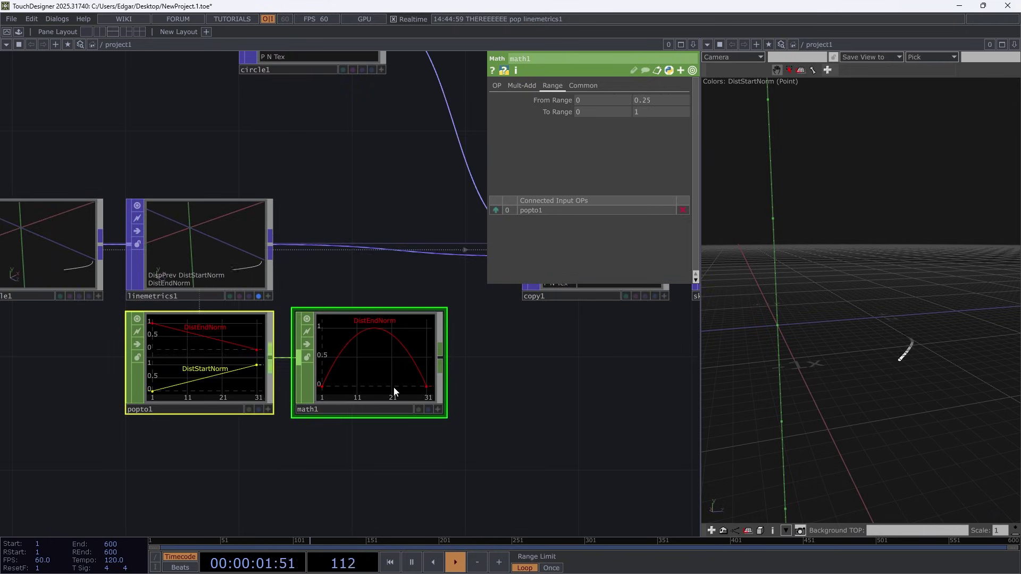
left_click(528, 398)
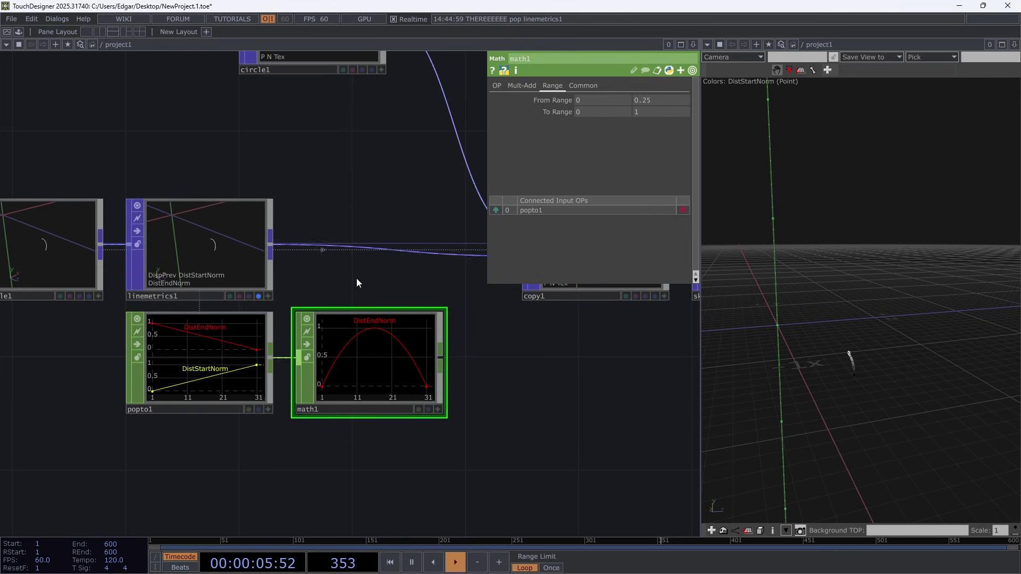
scroll(355, 278, "down", 2)
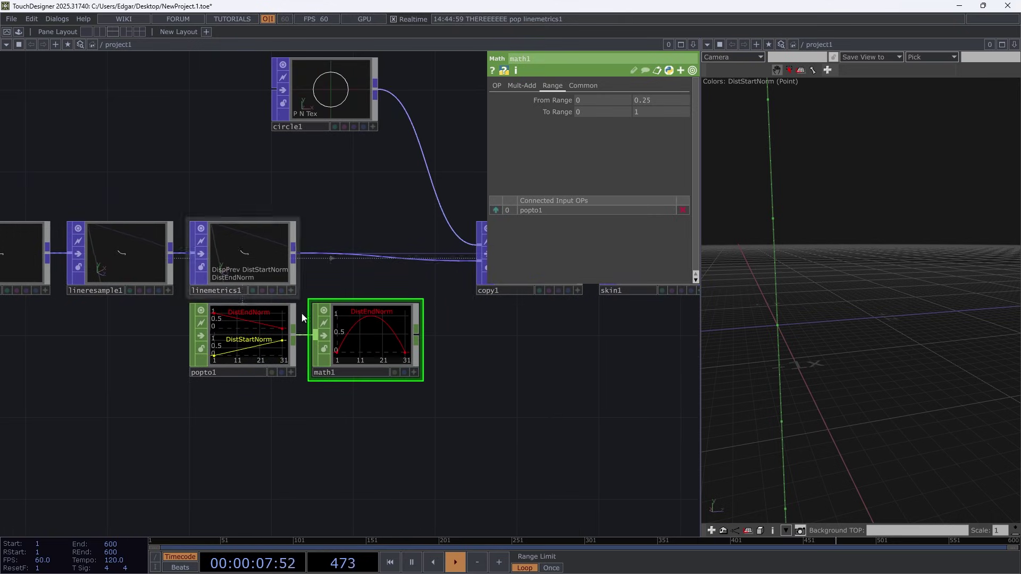
left_click_drag(424, 408, 81, 463)
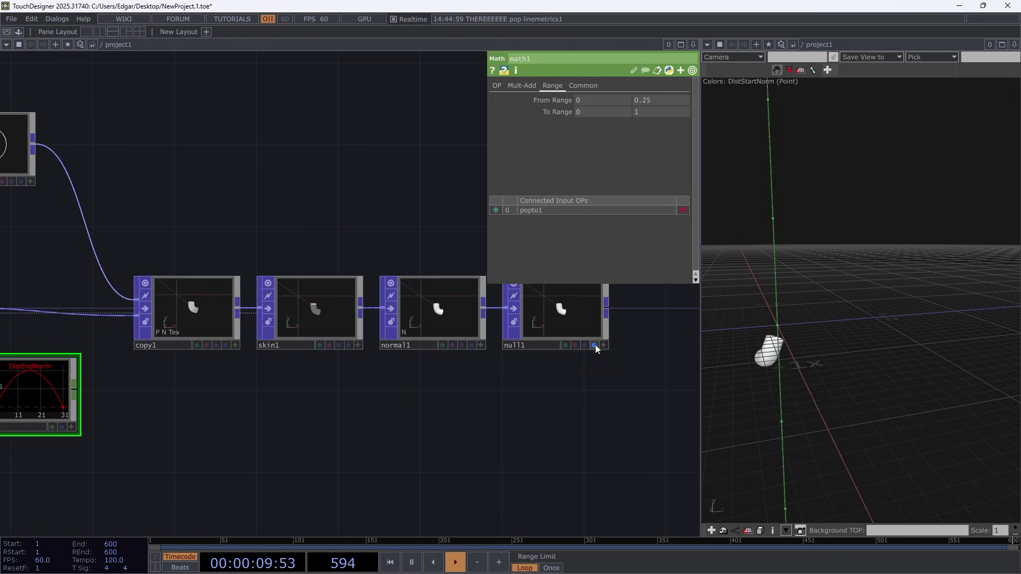
- Insert a Math Combine POP between linemetrics1 and copy1, placing it above math1
scroll(519, 473, "left", 10)
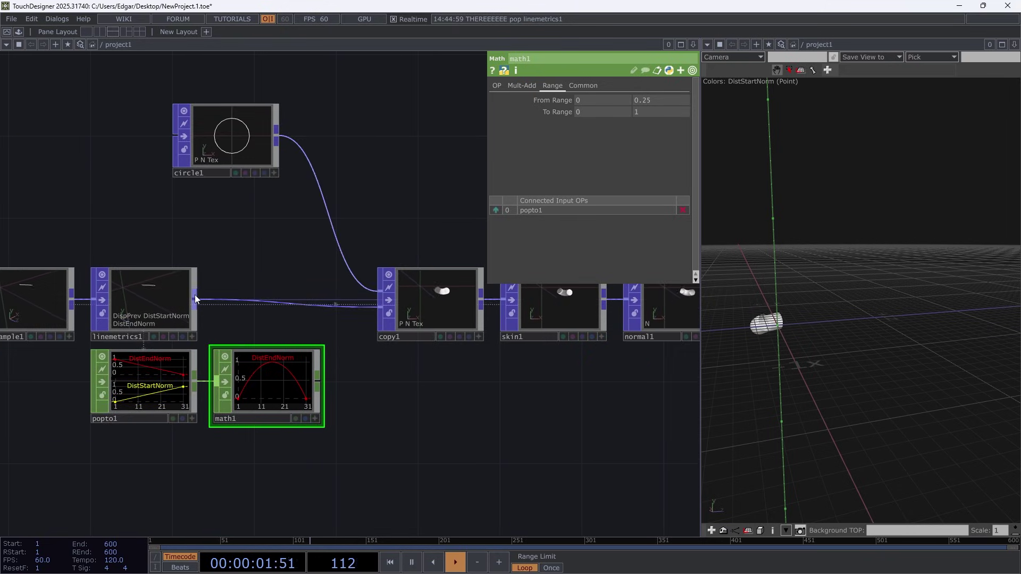
key("Tab")
type("m")
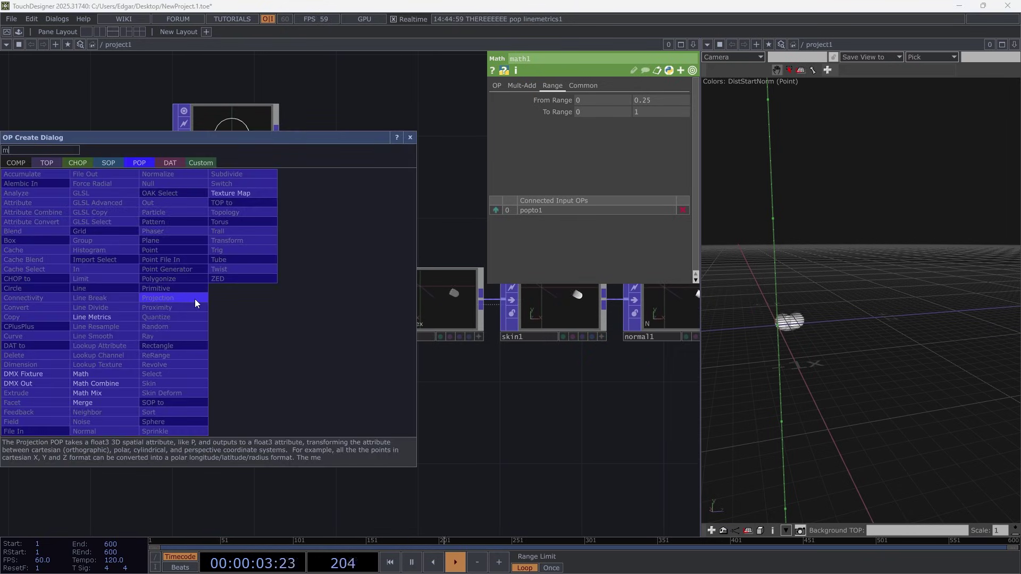
left_click(104, 384)
left_click(265, 303)
scroll(392, 407, "up", 3)
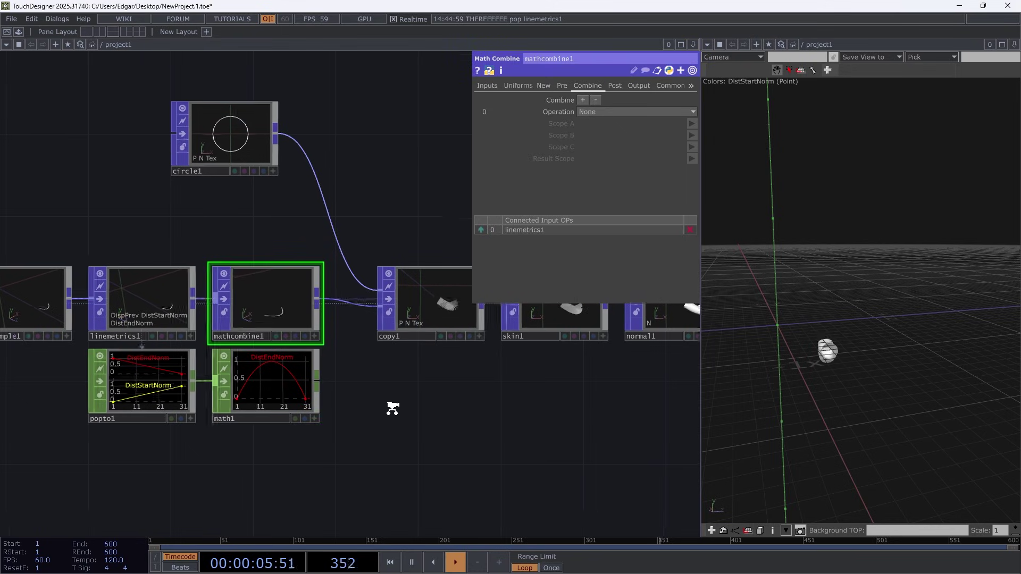
- Set the combine Operation of mathcombine1 to A * B
left_click_drag(393, 420, 501, 401)
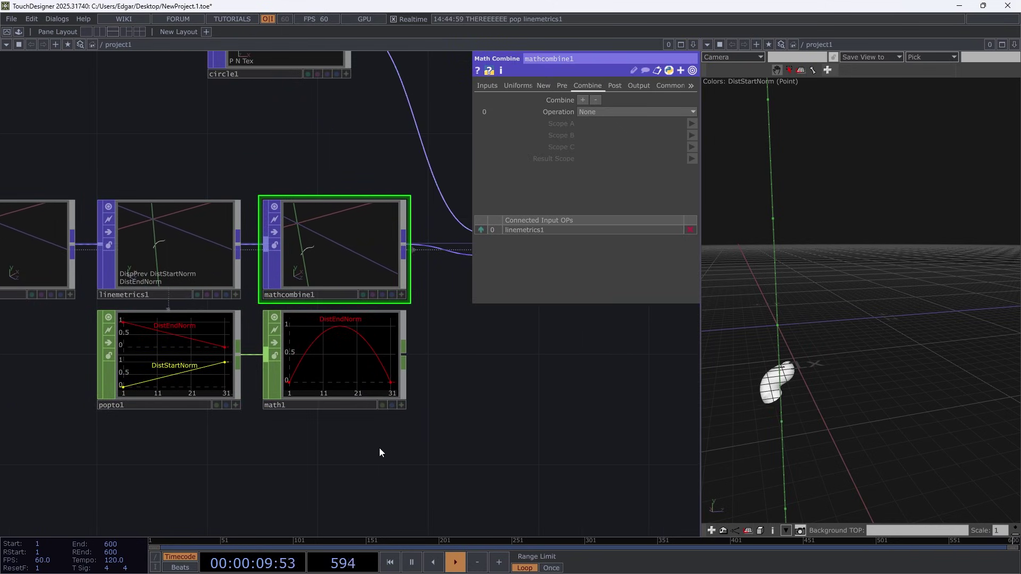
scroll(399, 394, "down", 1)
left_click_drag(399, 394, 302, 420)
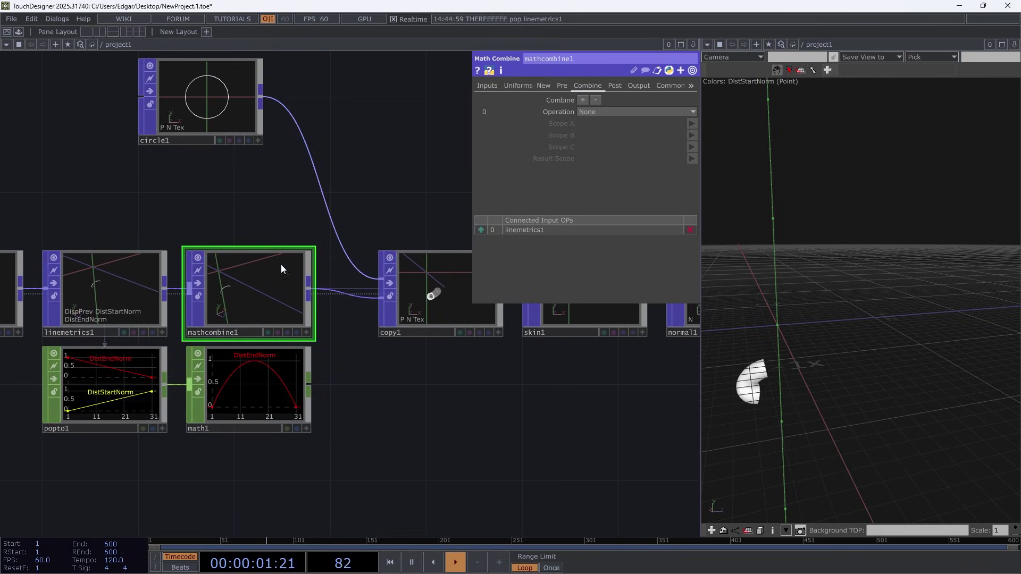
left_click(649, 112)
left_click(690, 154)
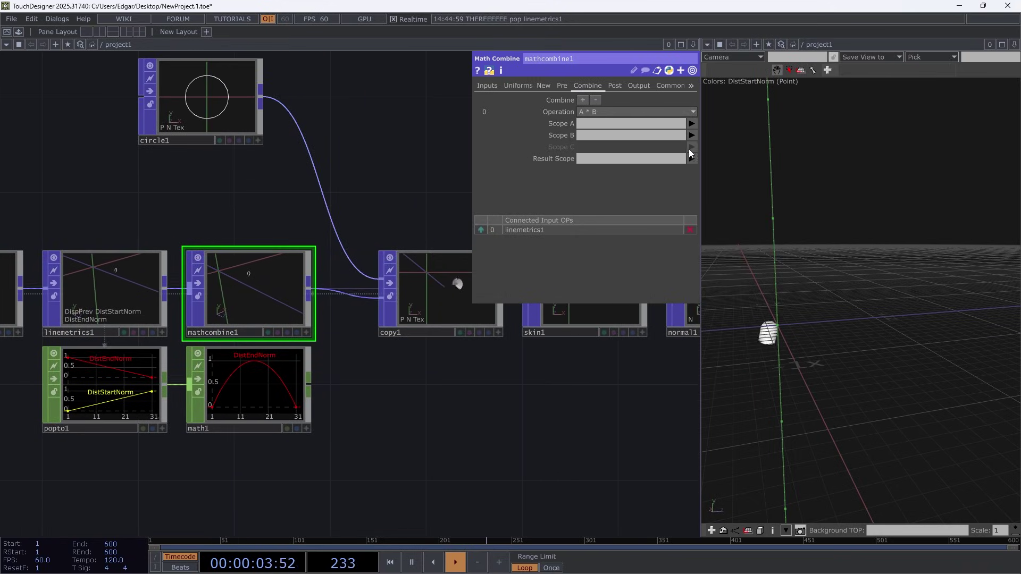
- Set mathcombine1's Scope A to DistStartNorm and its Scope B to DistEndNorm
left_click(692, 124)
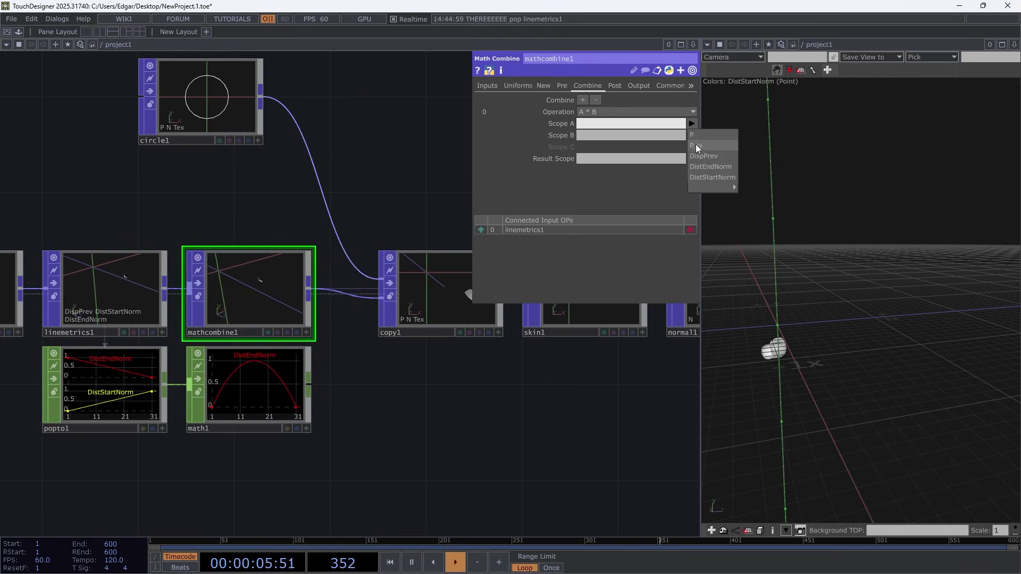
left_click(700, 178)
left_click(692, 135)
left_click(701, 178)
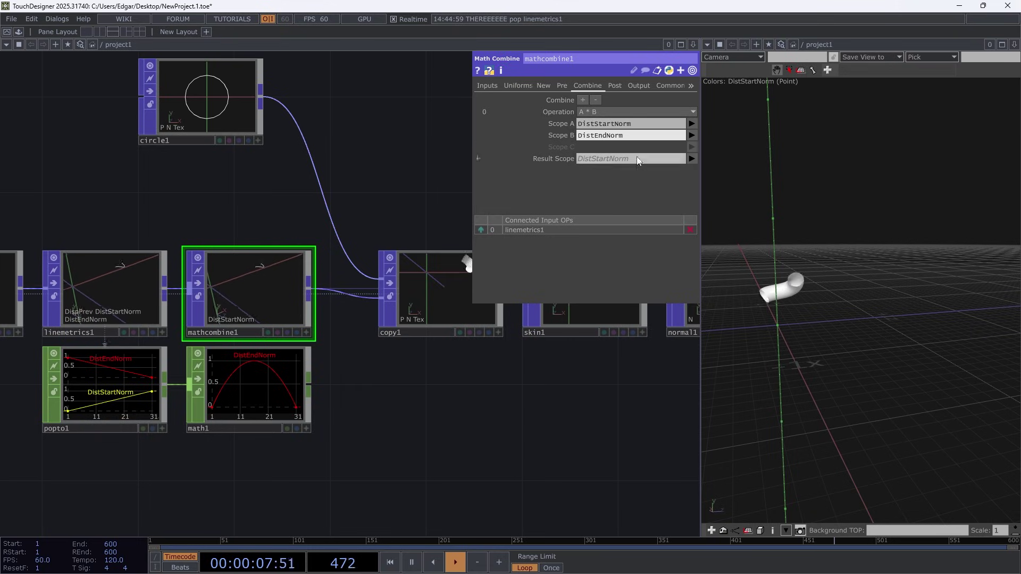
- Name mathcombine1's Result Scope PointScale and check it against the template scale attribute of copy1
left_click(642, 160)
type("Po")
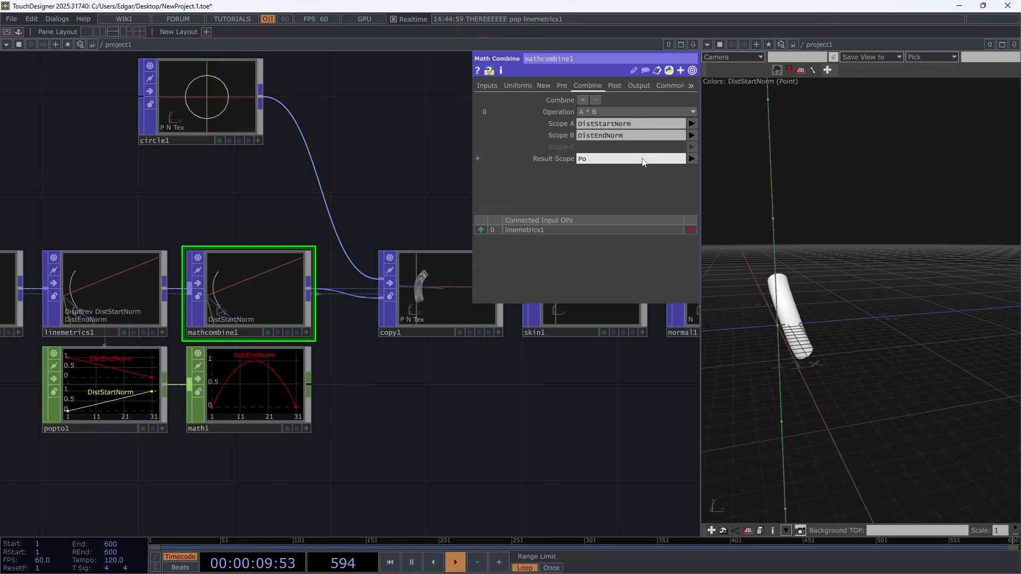
type("intScale")
key("Return")
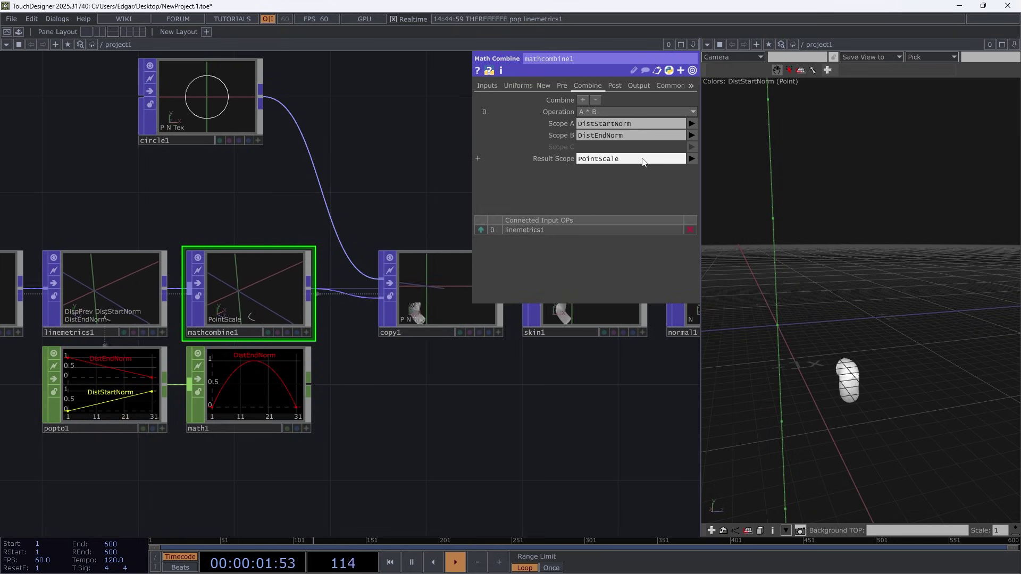
left_click(442, 296)
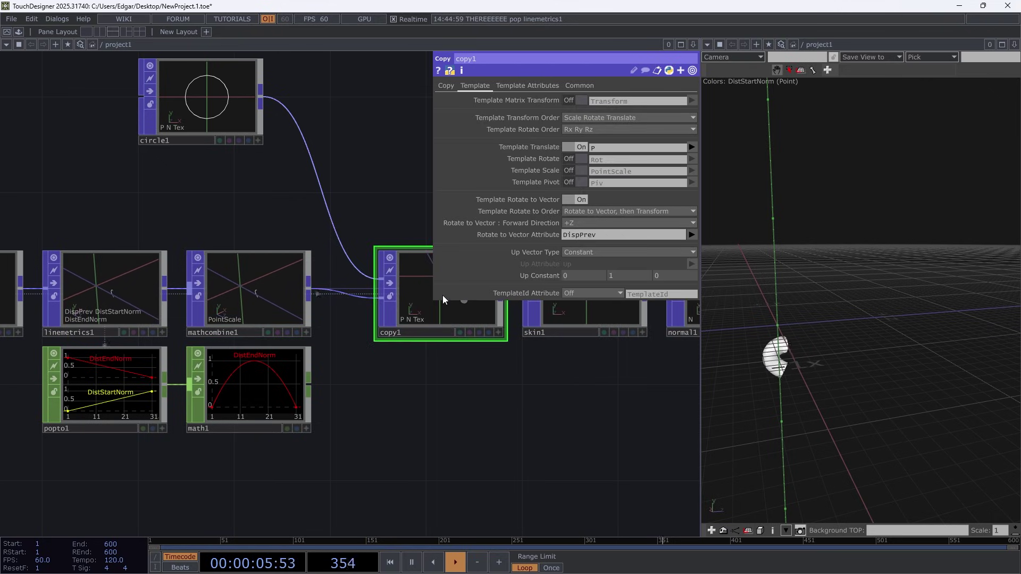
- Display mathcombine1 instead of null1 and color the viewer's geometry by the PointScale point attribute
left_click(242, 291)
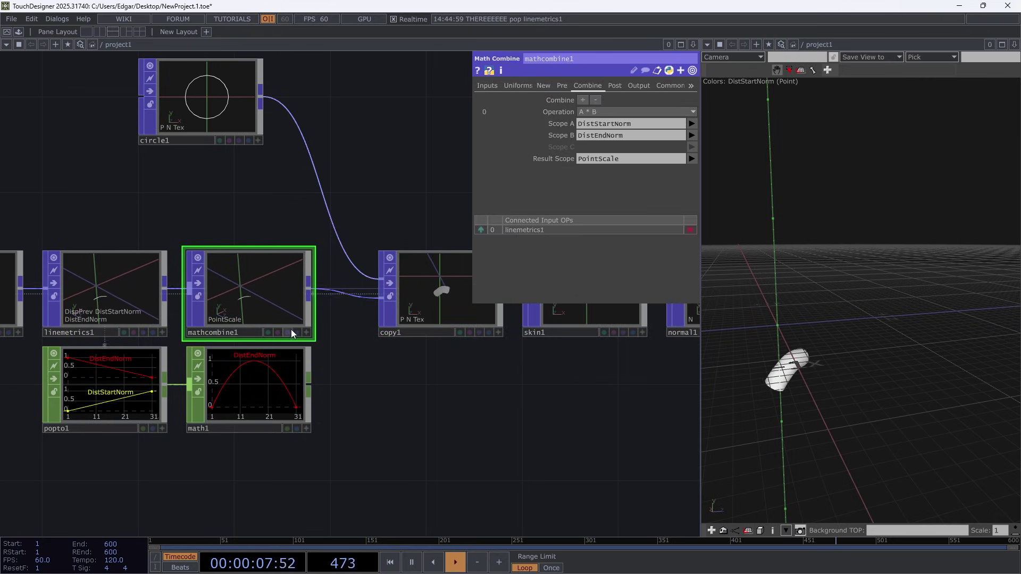
left_click_drag(480, 406, 185, 410)
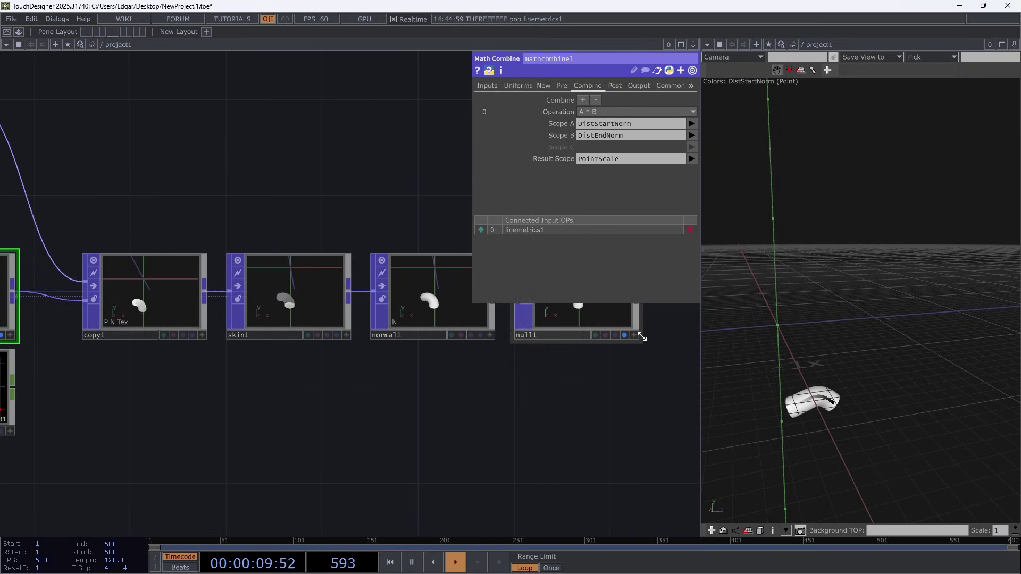
right_click(844, 226)
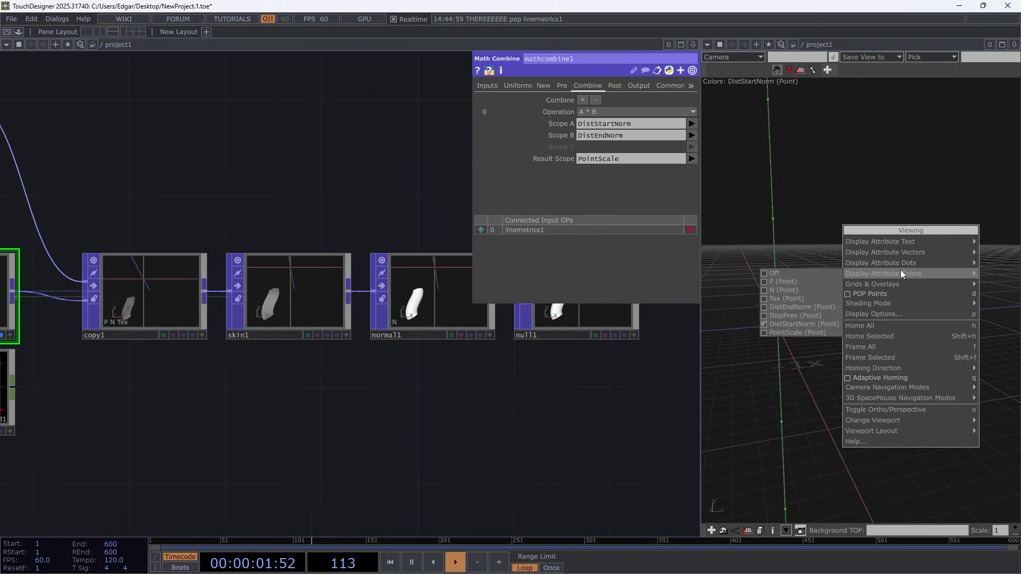
mouse_move(902, 269)
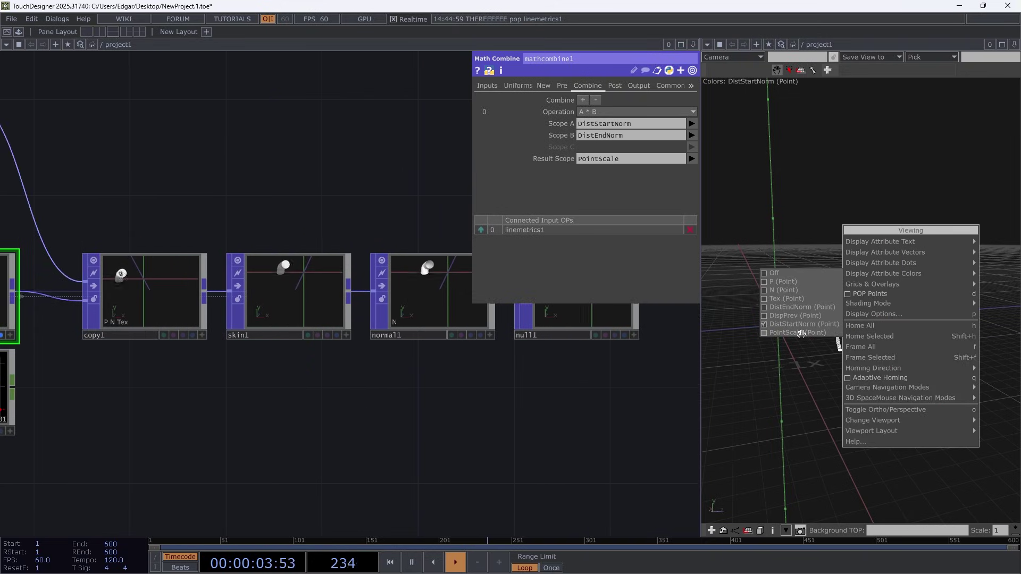
left_click(797, 398)
- Pause playback and examine the PointScale shading along the trail line from several angles
left_click_drag(858, 351, 918, 254)
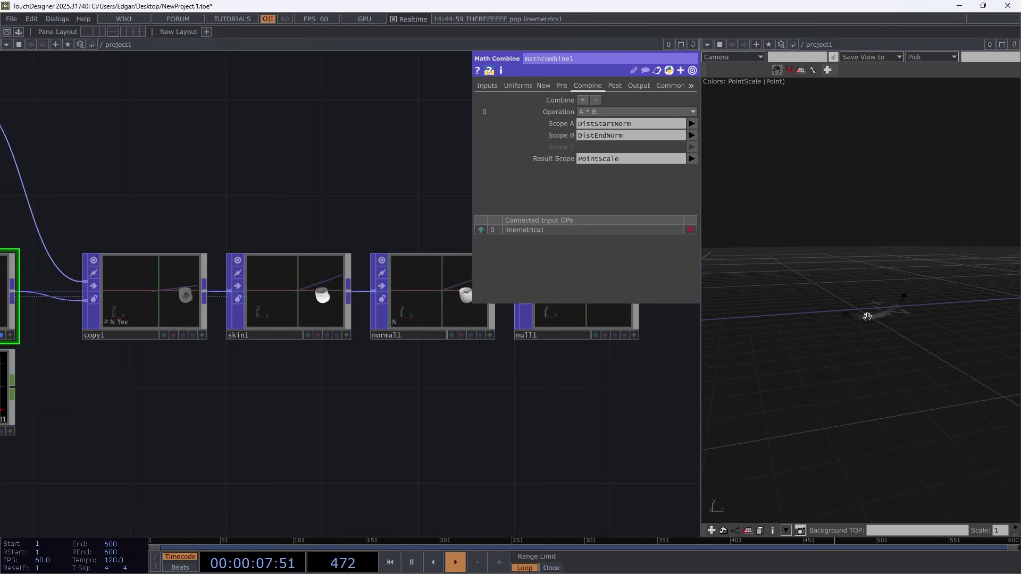
left_click_drag(809, 333, 782, 351)
left_click(412, 562)
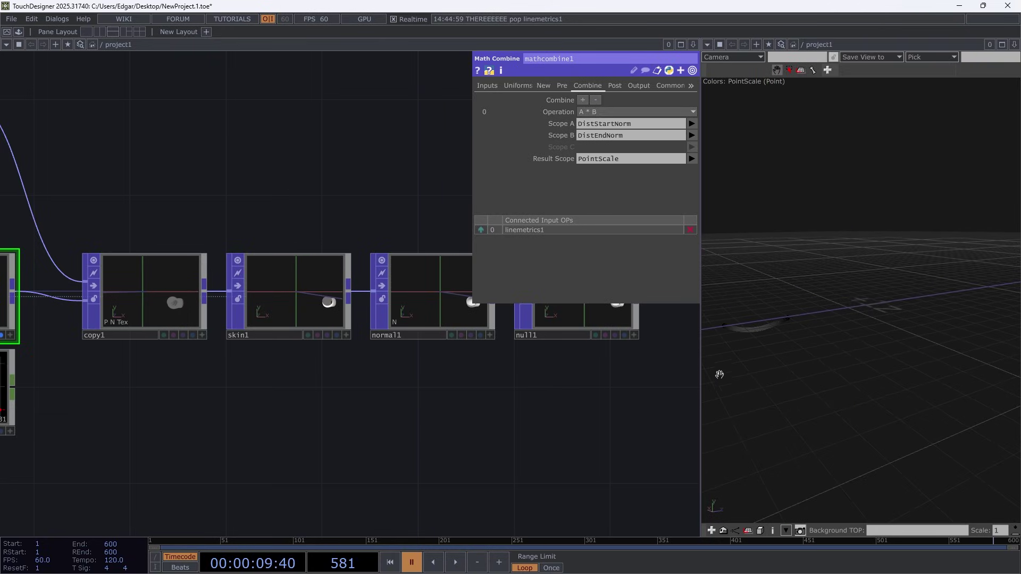
left_click_drag(722, 376, 883, 313)
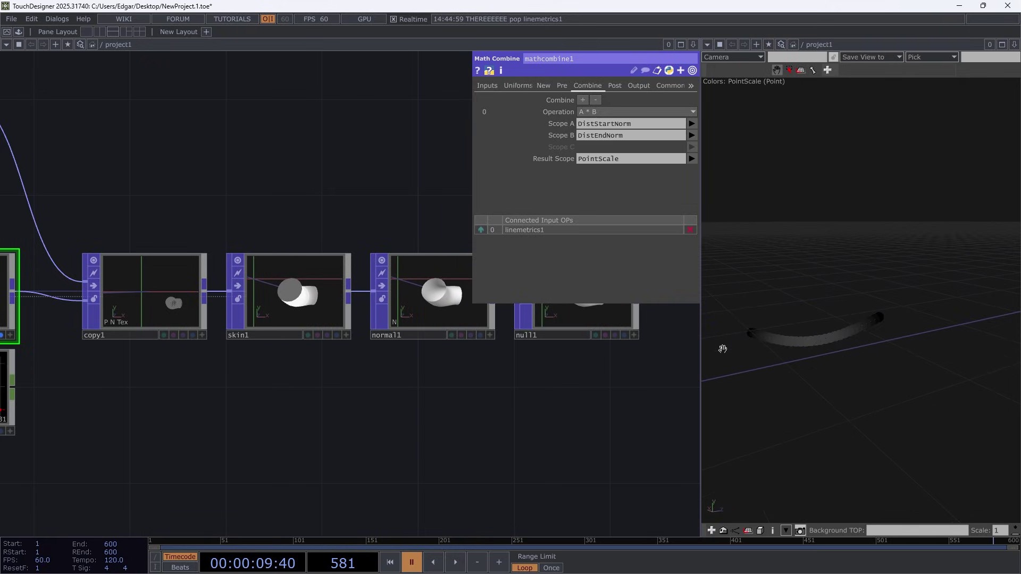
left_click_drag(800, 353, 865, 342)
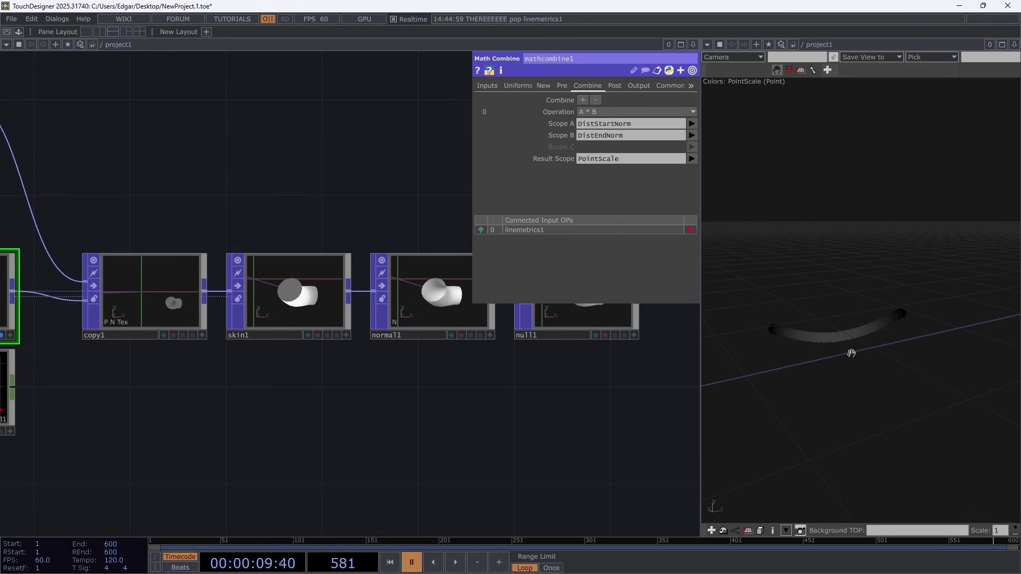
scroll(473, 392, "down", 3)
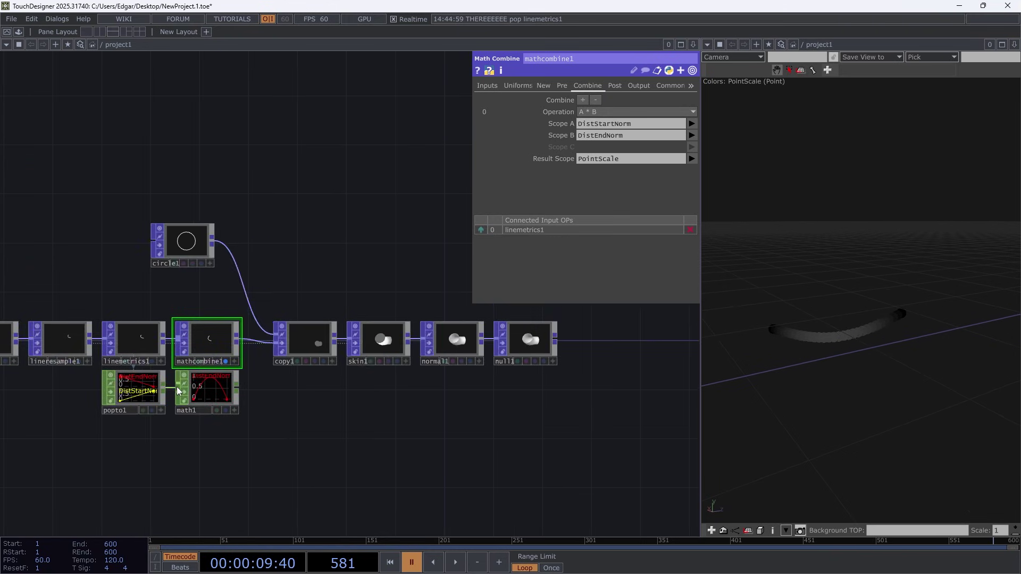
scroll(182, 387, "up", 3)
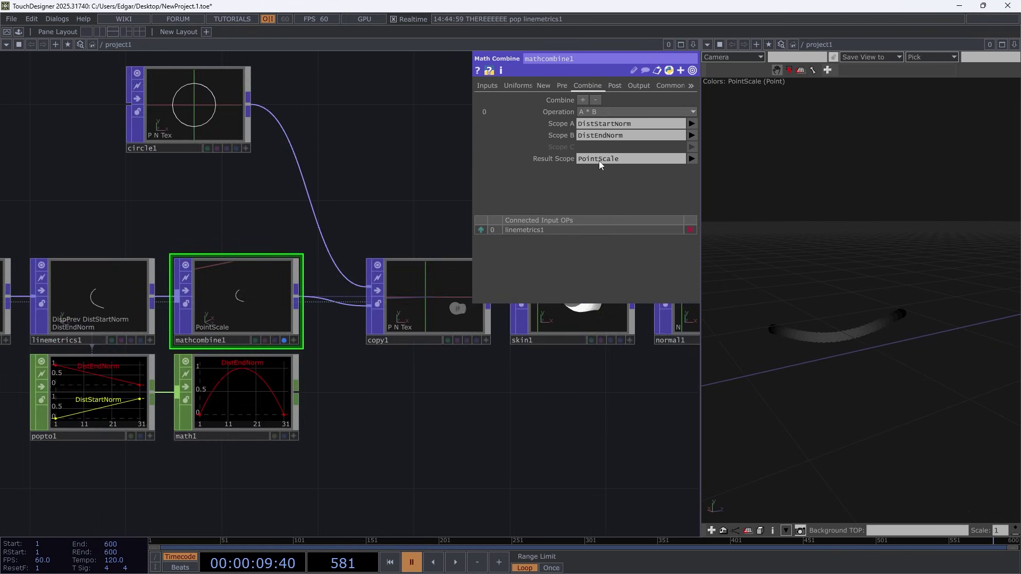
- Set mathcombine1's Post Scope to PointScale and its Map from High to 0.25, matching math1's range
left_click(617, 87)
left_click(691, 113)
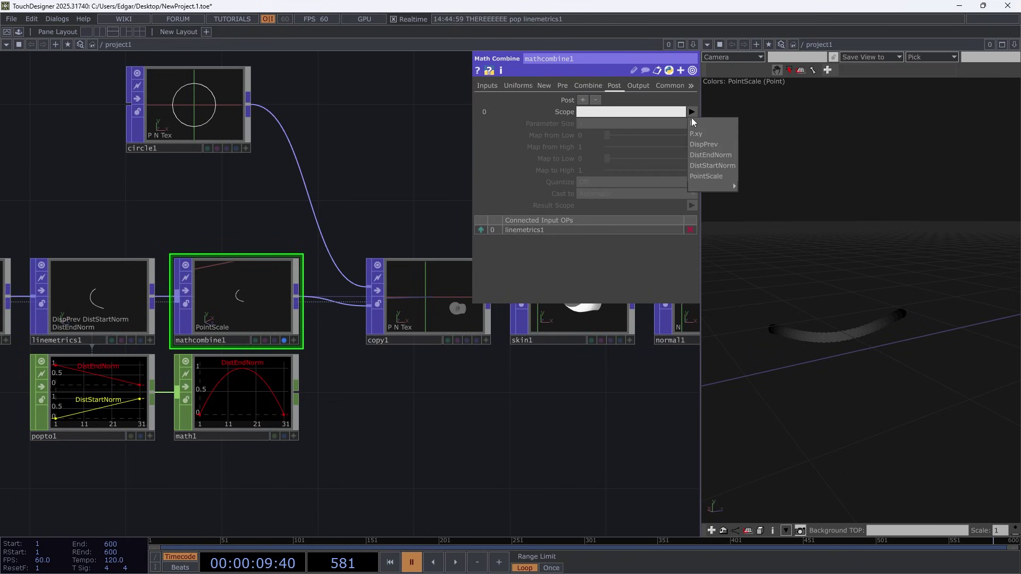
left_click(699, 176)
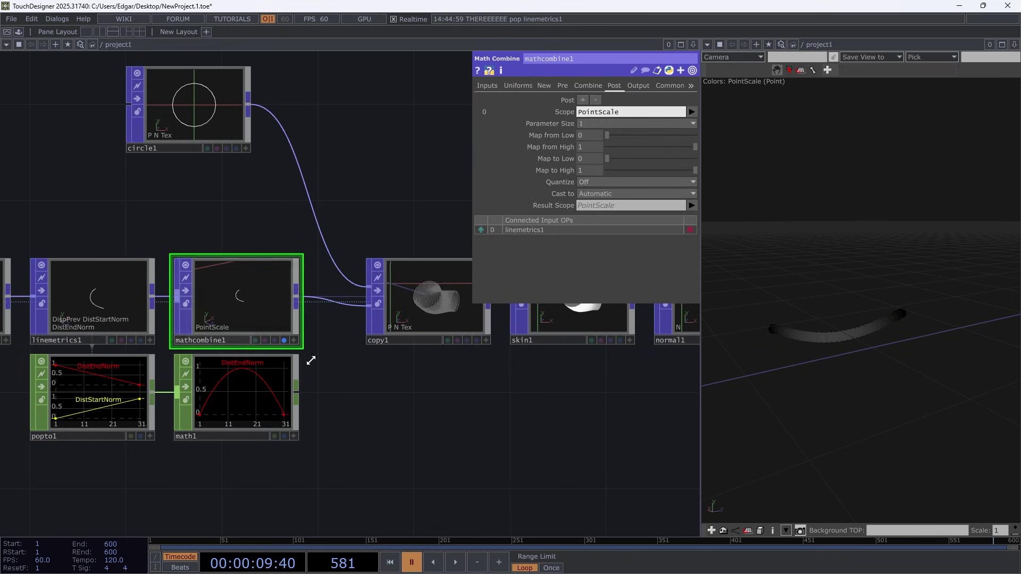
left_click(233, 400)
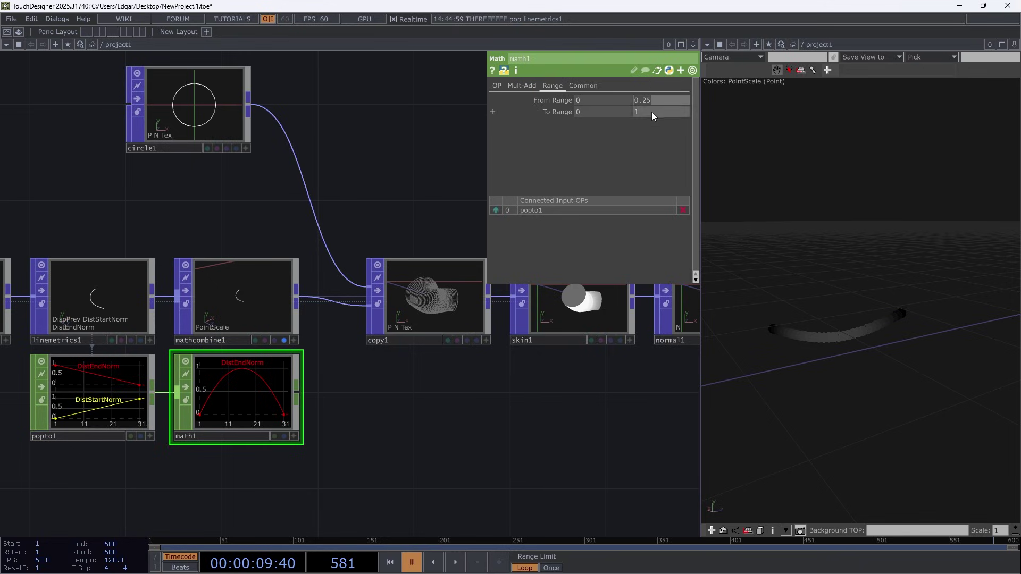
left_click(267, 310)
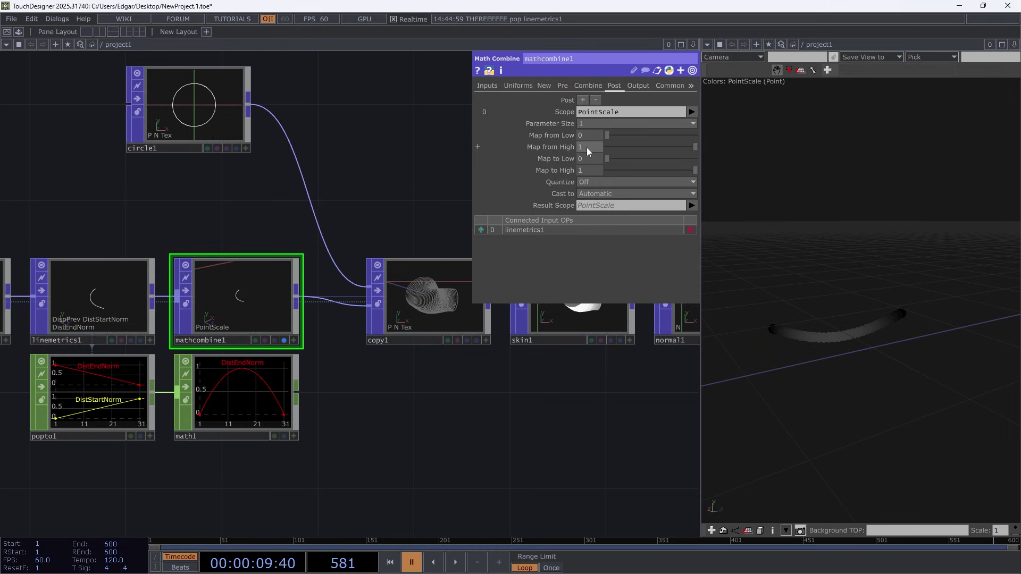
type("0.25")
key("Return")
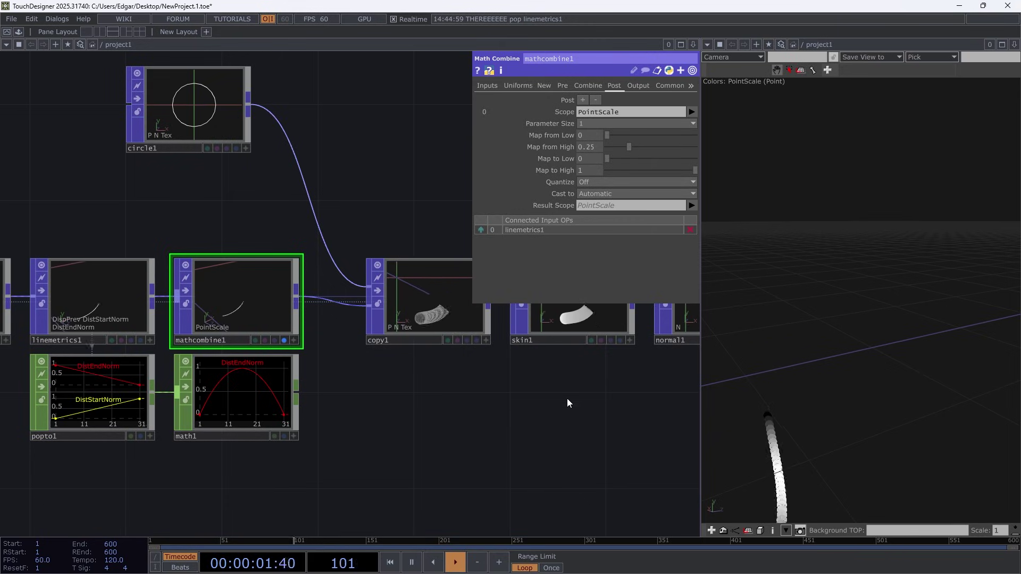
- Delete the popto1 and math1 CHOPs below the POP chain
scroll(564, 436, "down", 5)
scroll(449, 376, "up", 8)
left_click_drag(551, 507, 24, 451)
key("Delete")
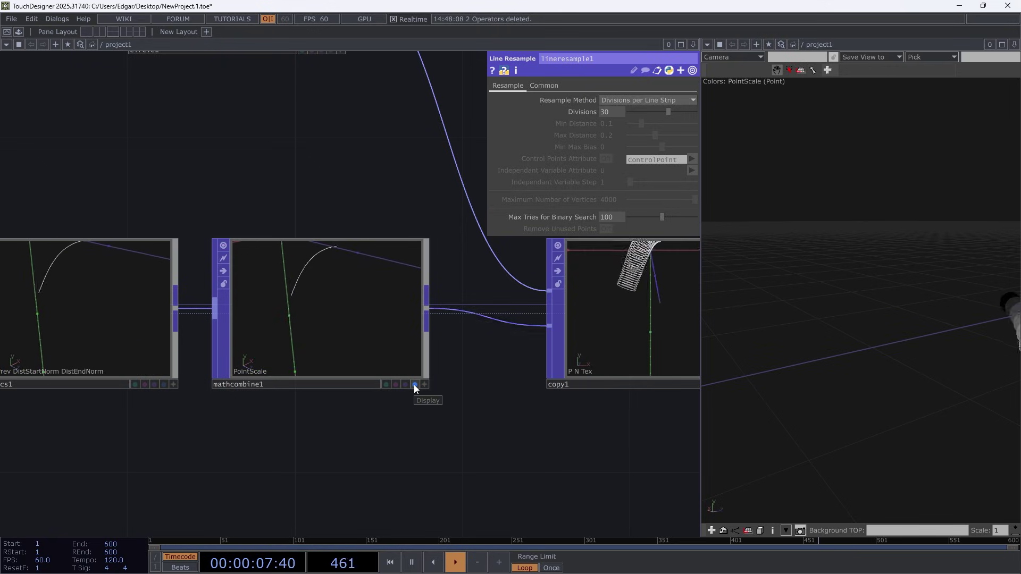
- Switch the display flag from mathcombine1 to null1 and home the viewer on the skinned tube
scroll(398, 415, "down", 4)
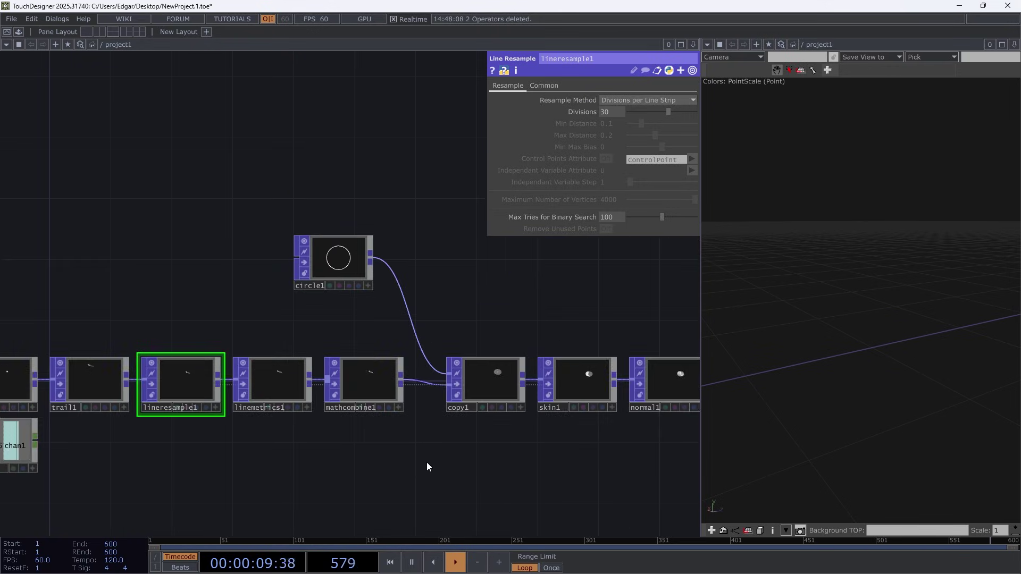
left_click_drag(461, 462, 303, 446)
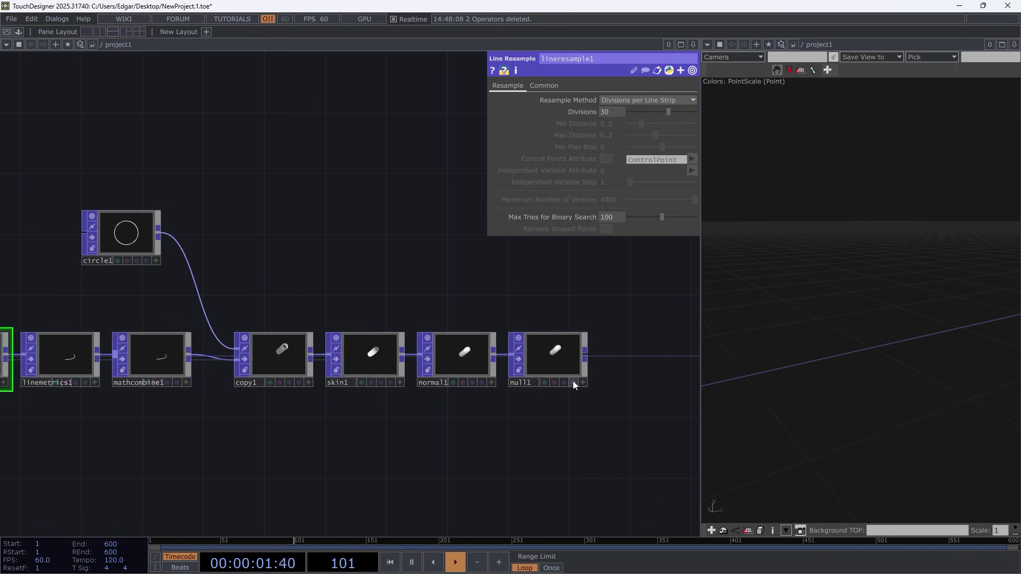
left_click(573, 382)
key("h")
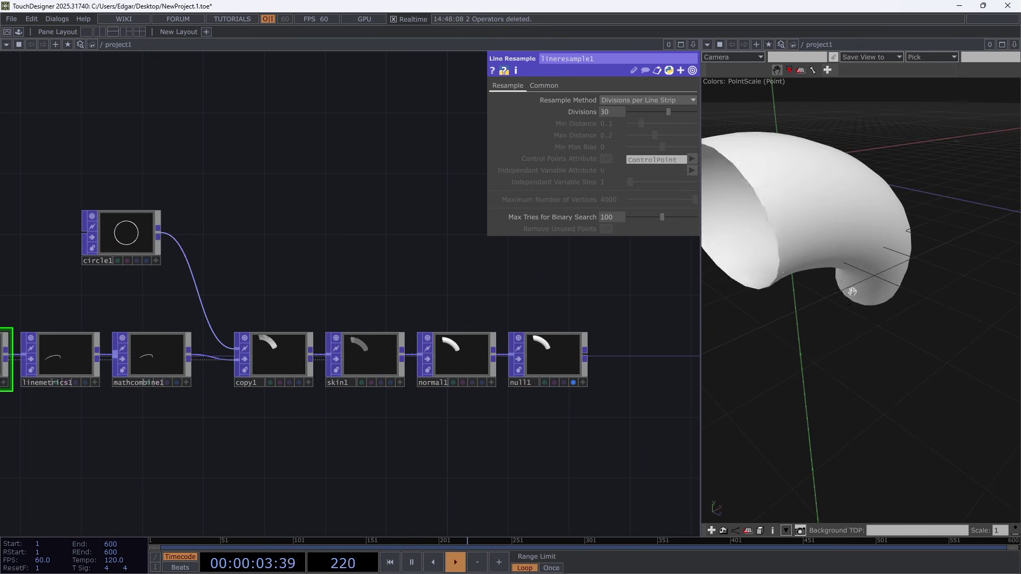
scroll(852, 291, "down", 5)
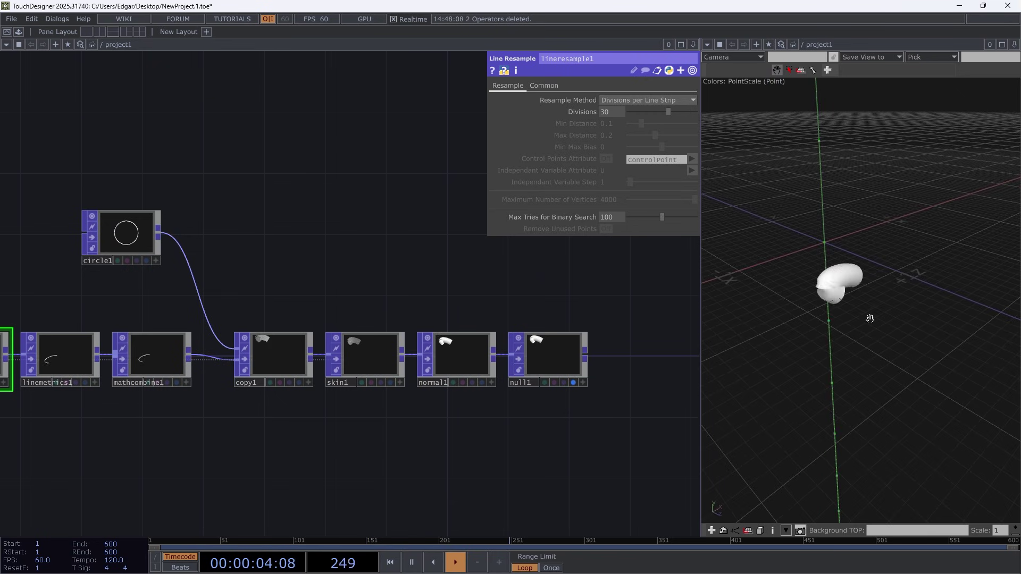
- Enable Template Scale on copy1 using the PointScale attribute
left_click(154, 360)
scroll(155, 360, "up", 5)
left_click(436, 342)
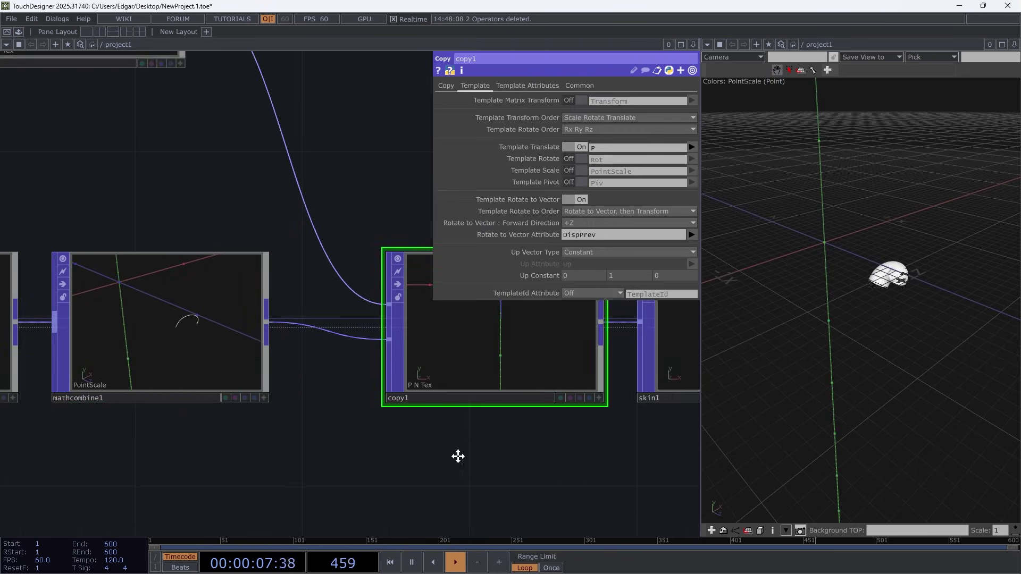
left_click_drag(458, 456, 315, 454)
left_click(577, 171)
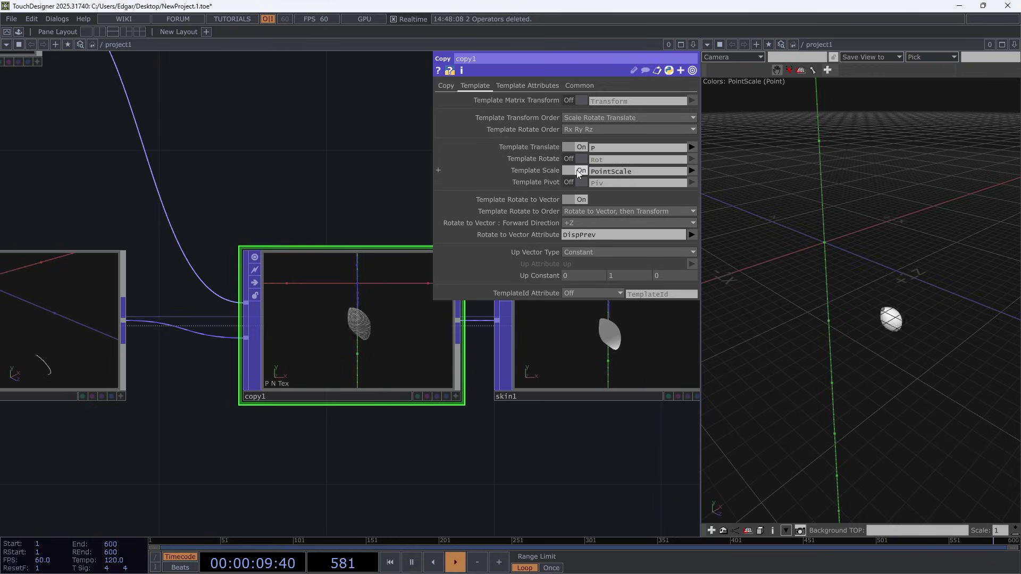
scroll(852, 330, "up", 4)
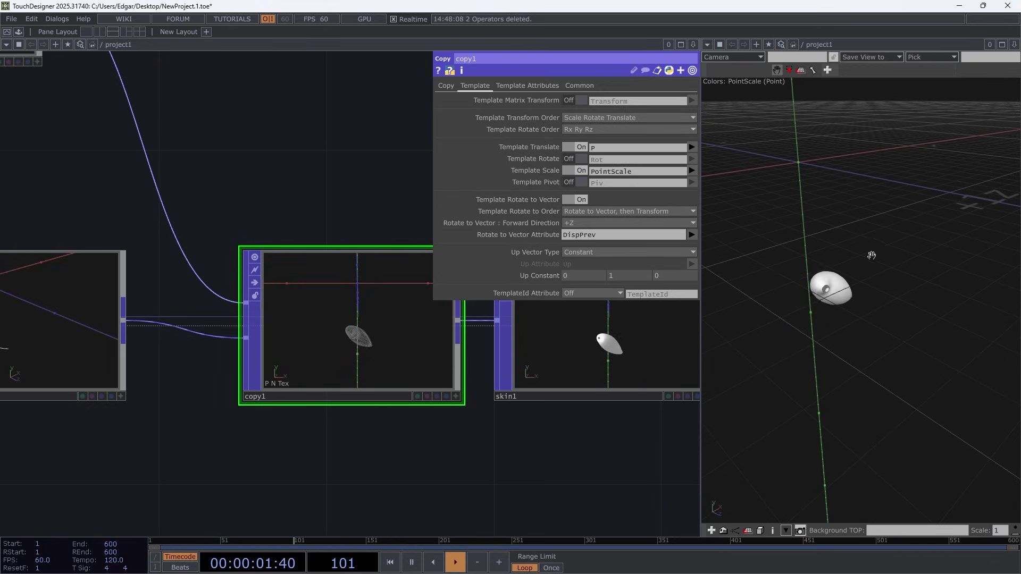
scroll(420, 394, "down", 5)
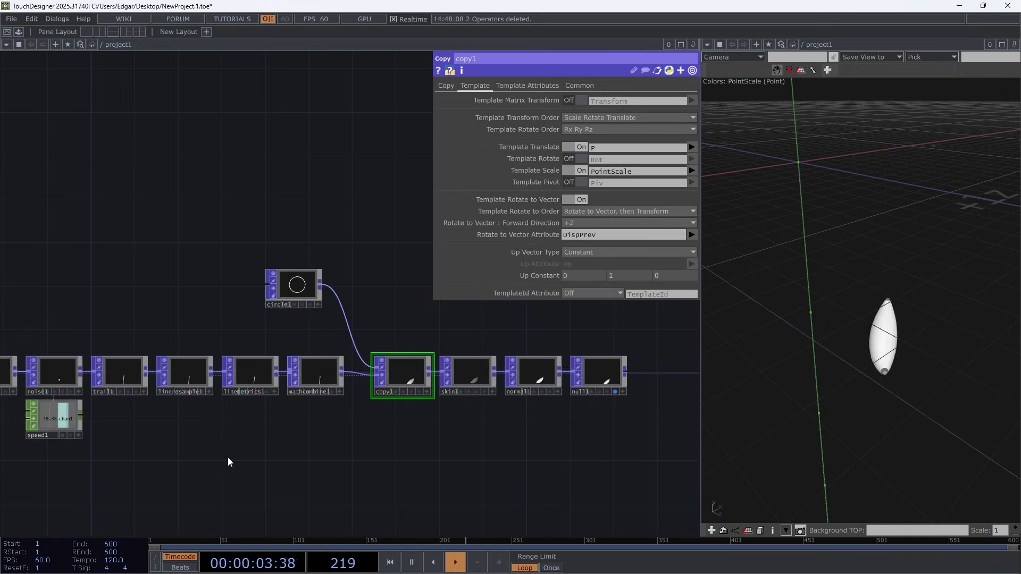
- Set the Trail Length of trail1 to 2 seconds
left_click_drag(229, 462, 416, 443)
left_click(308, 355)
middle_click_drag(604, 122, 608, 115)
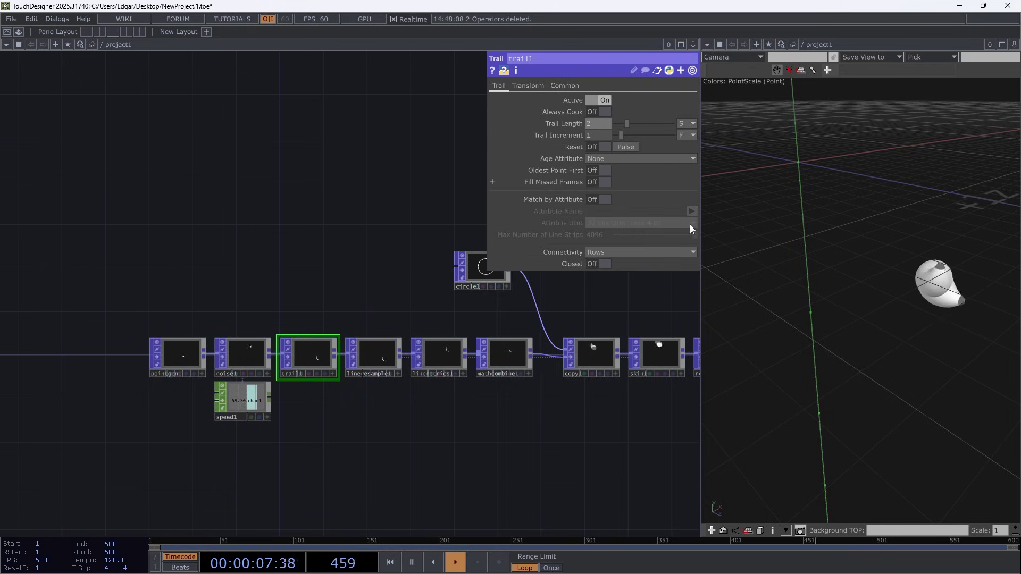
left_click_drag(876, 249, 833, 324)
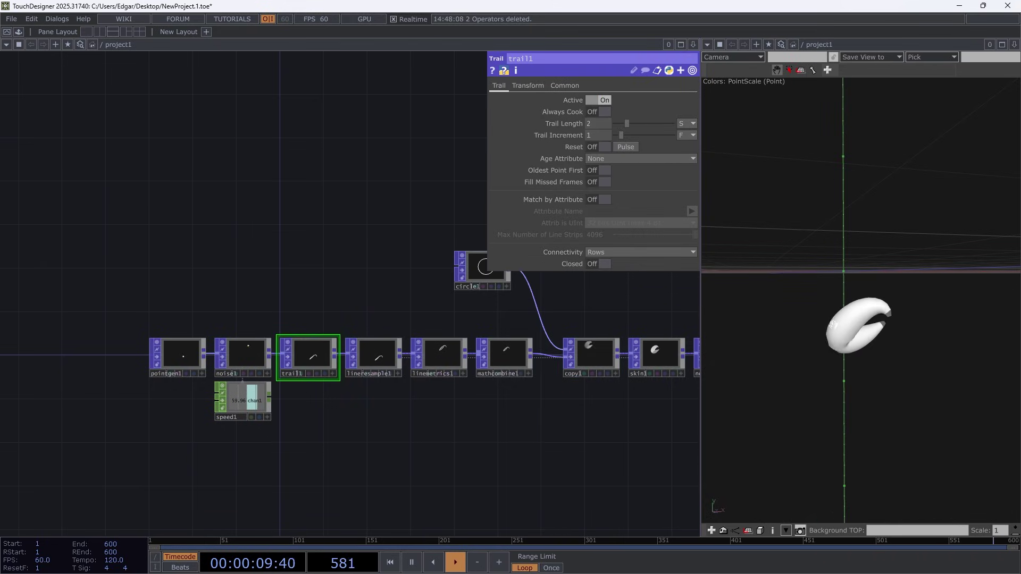
- Set both Radius values of circle1 to 0.05 to make the tube thinner
left_click(478, 274)
left_click_drag(462, 215, 369, 190)
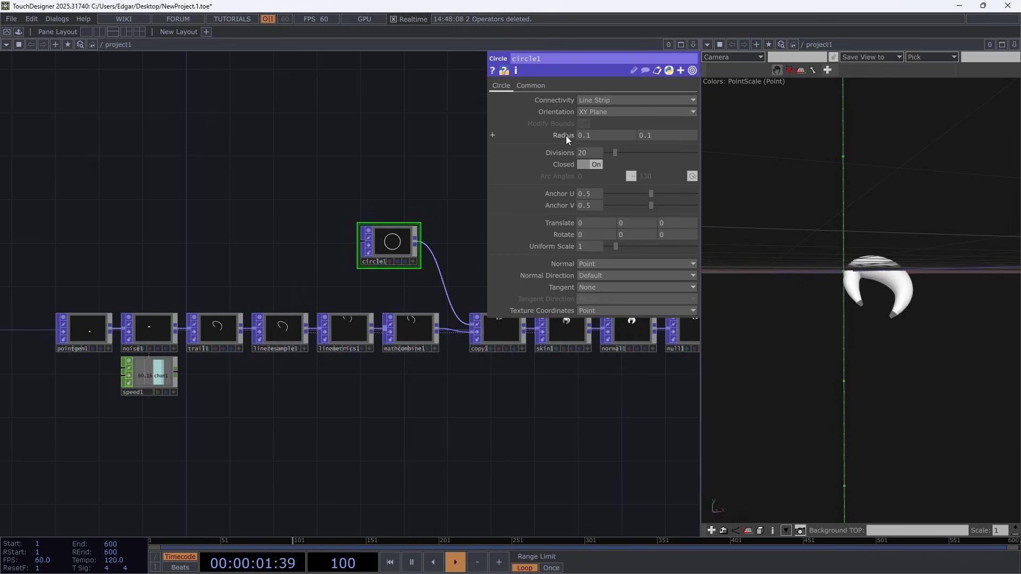
middle_click_drag(565, 136, 564, 114)
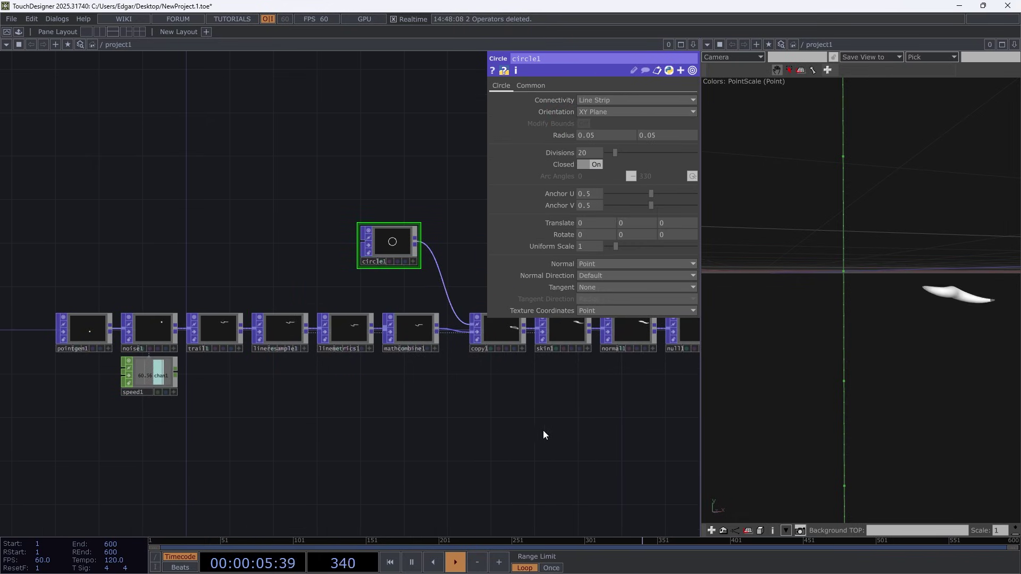
- Pause playback and inspect the tapered ends of the tube up close
key("space")
left_click_drag(963, 284, 983, 263)
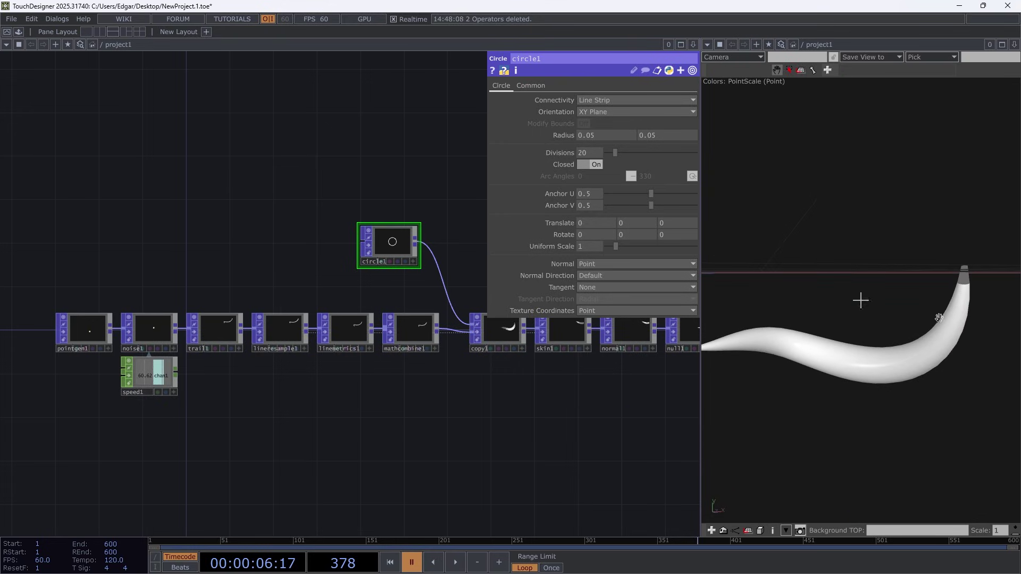
left_click_drag(939, 317, 935, 339)
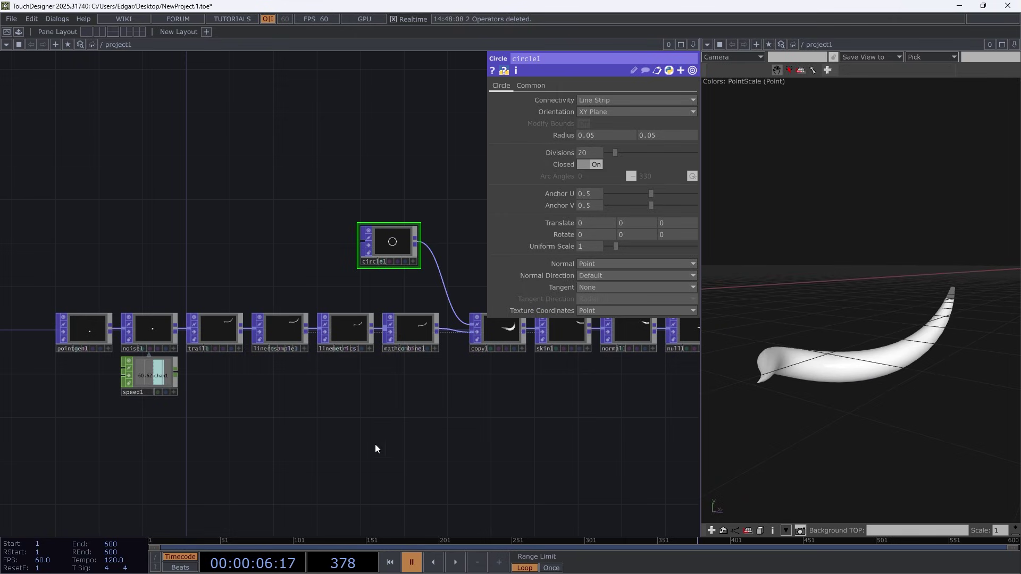
- Set the Number of Points of pointgen1 to 10 and resume playback
left_click(110, 333)
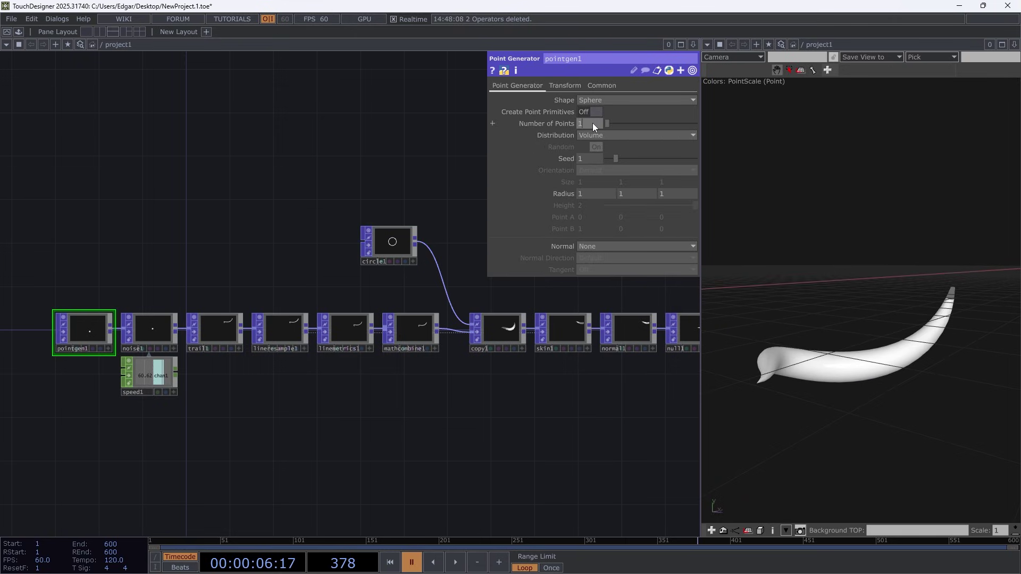
type("0")
key("Return")
key("space")
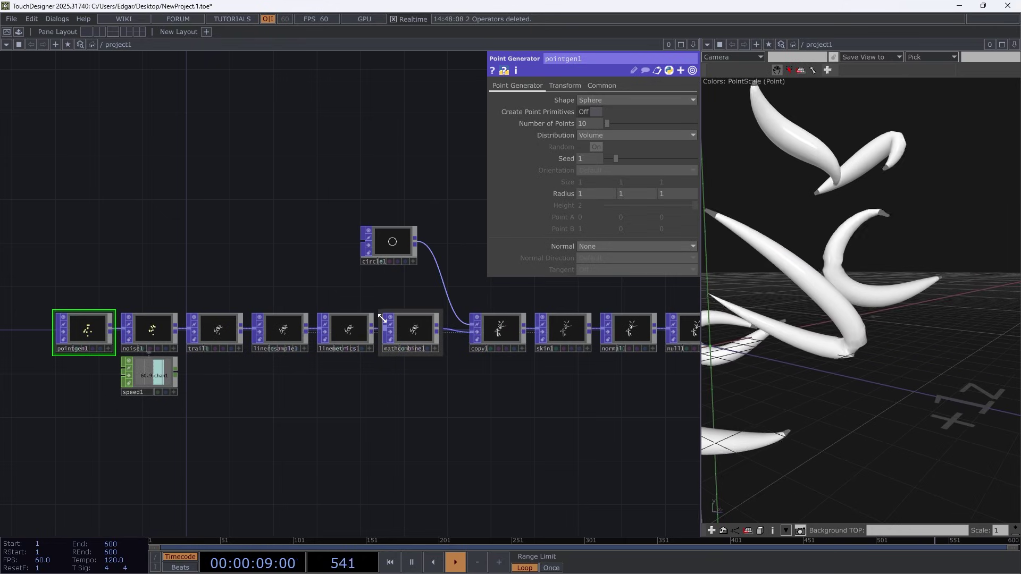
- Inspect the animated tubes from several angles and up close, including their tips
right_click_drag(750, 299, 878, 318)
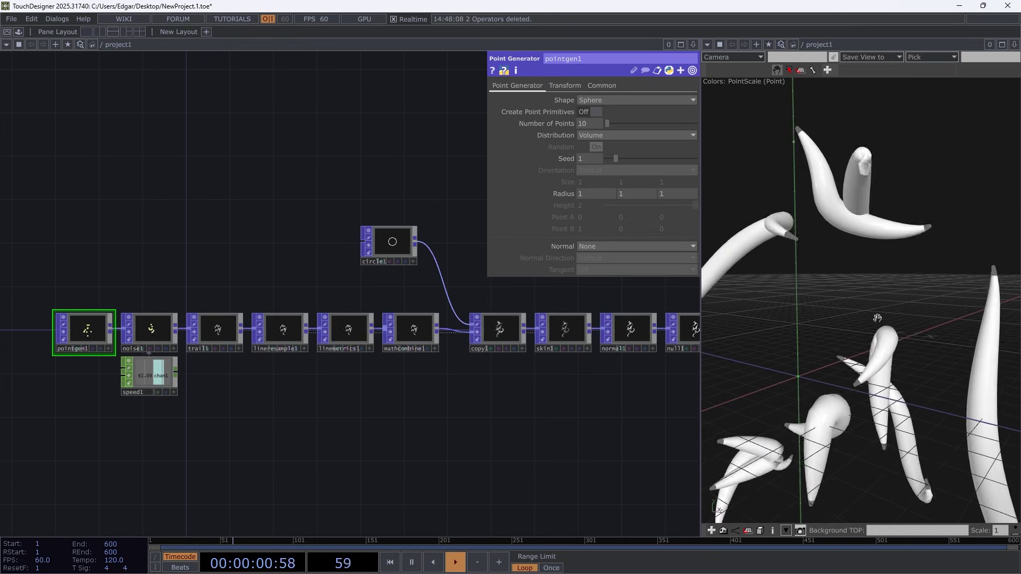
left_click_drag(877, 318, 792, 396)
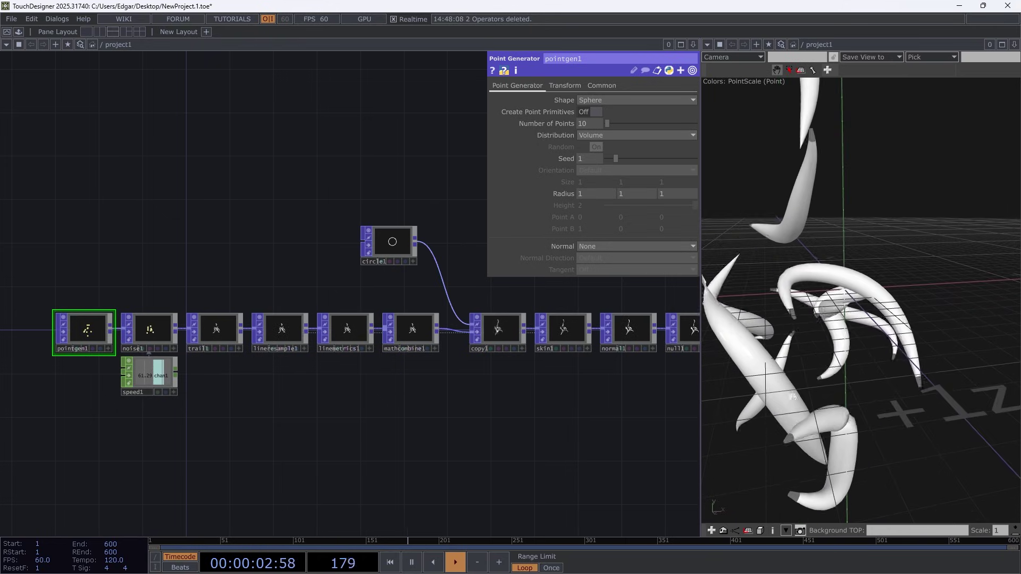
key("space")
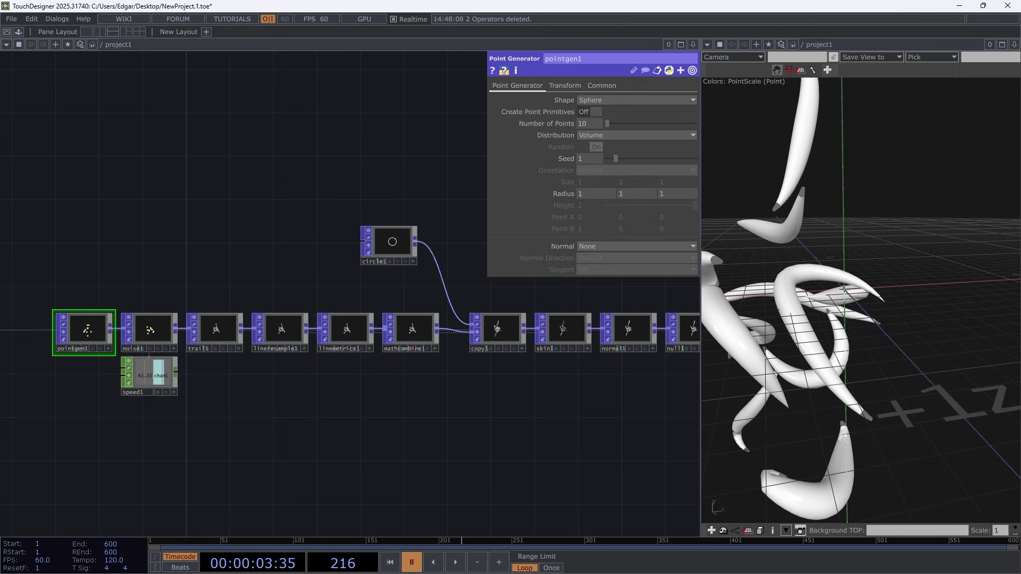
scroll(736, 356, "up", 7)
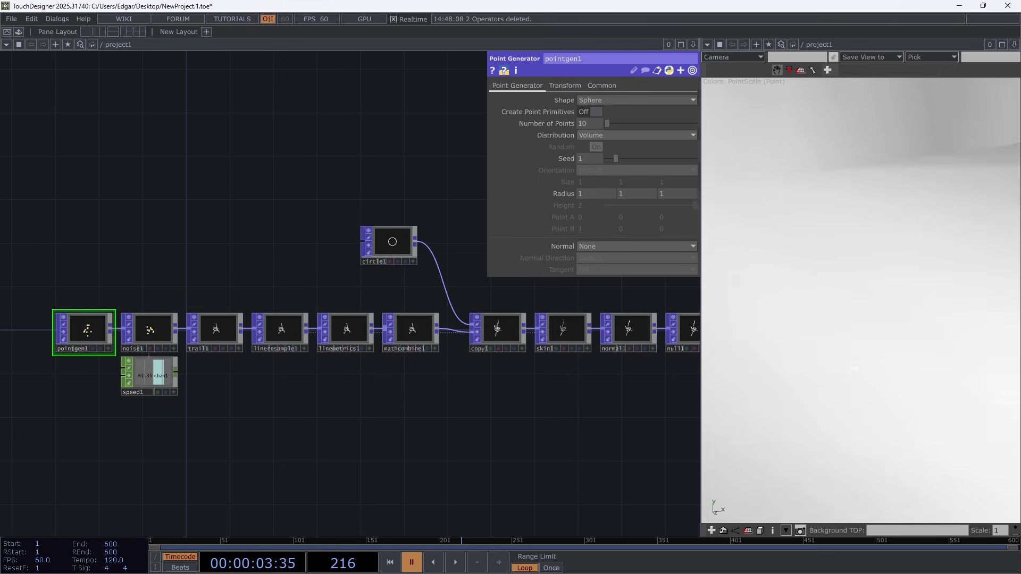
scroll(854, 425, "down", 3)
key("space")
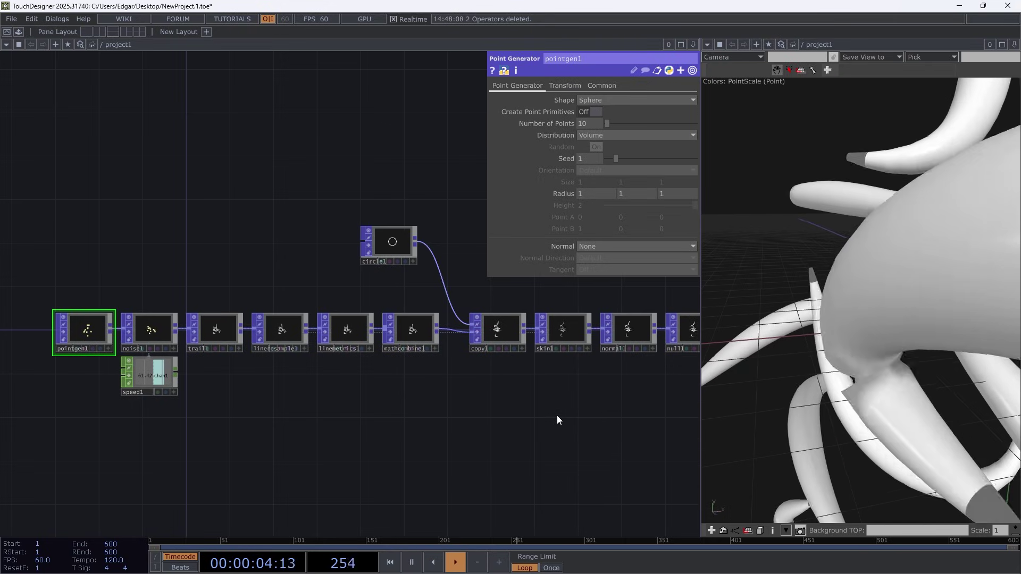
scroll(136, 342, "up", 5)
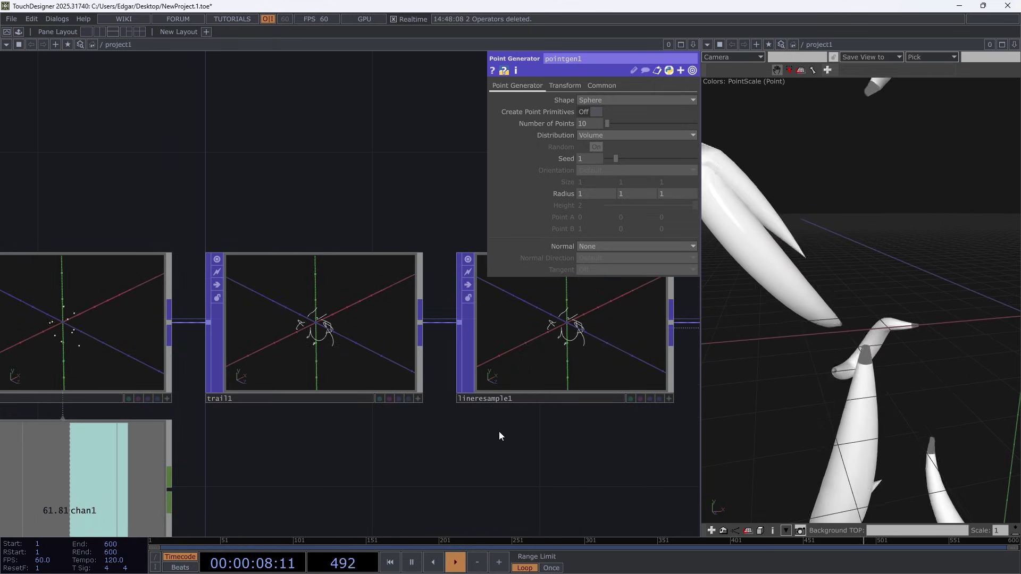
scroll(500, 431, "down", 3)
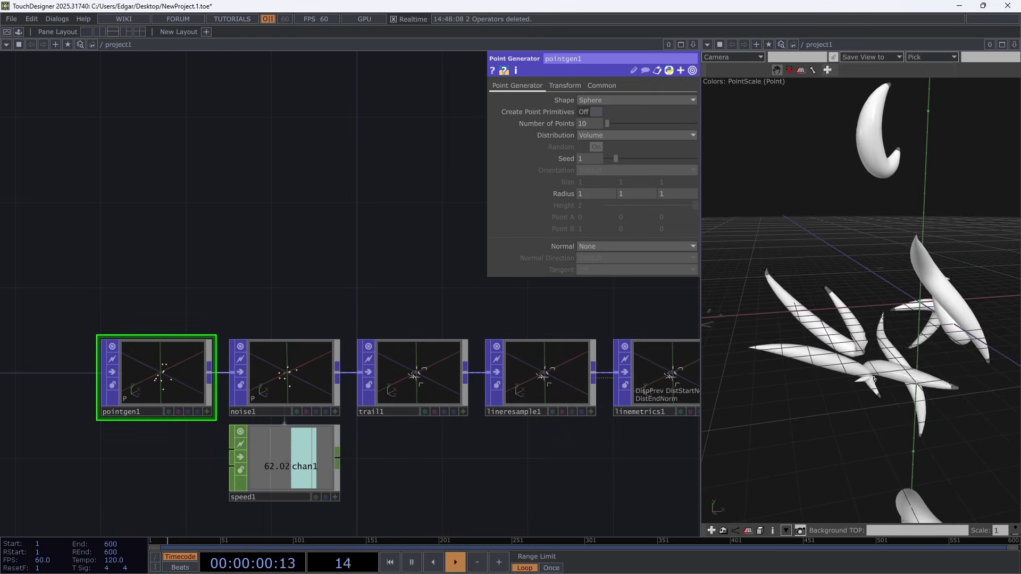
- Raise the Divisions of lineresample1 to 50 and play the animation briefly
key("space")
left_click(395, 392)
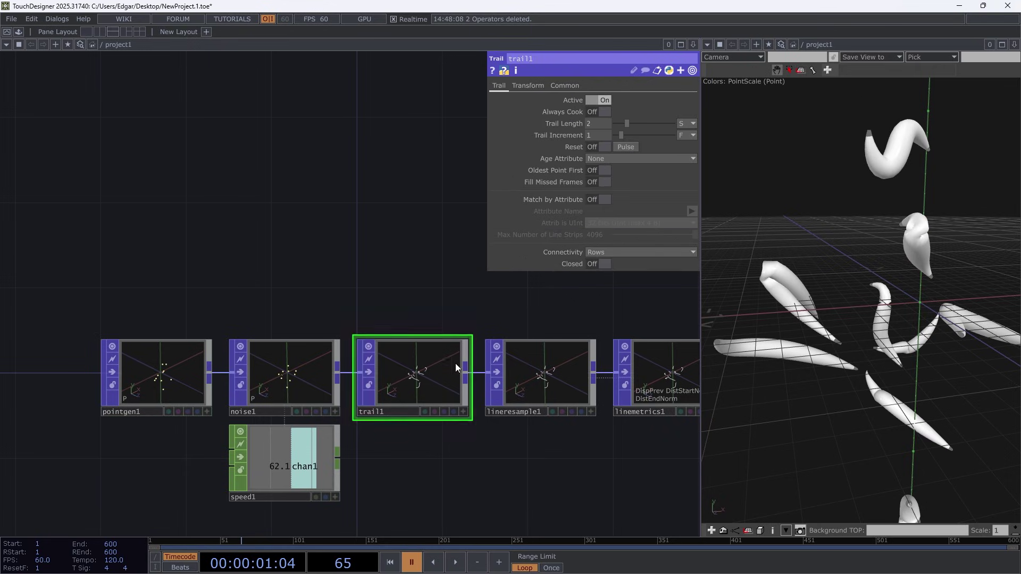
left_click(524, 380)
left_click_drag(556, 476, 309, 404)
left_click_drag(669, 112, 697, 112)
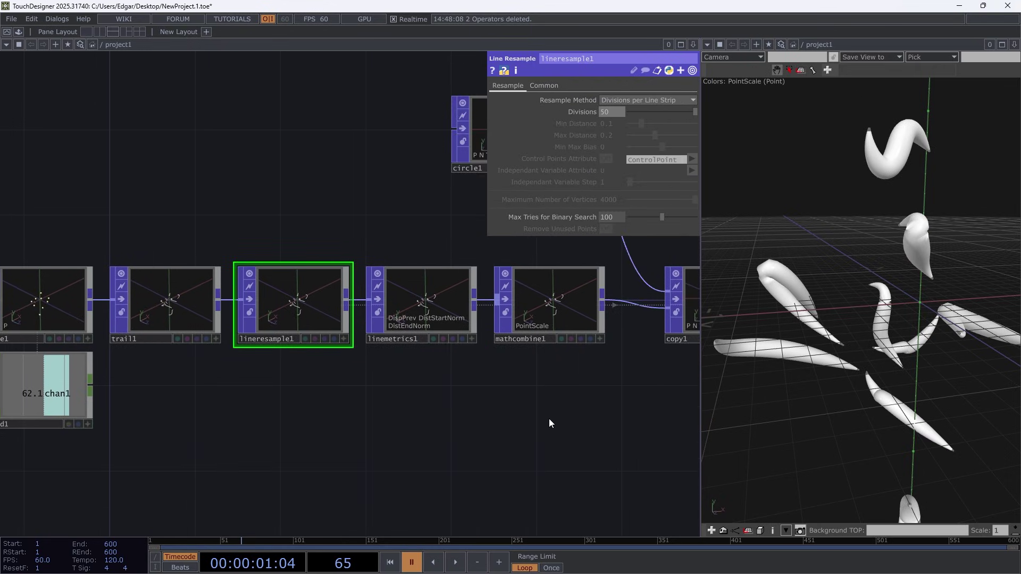
key("space")
key("space")
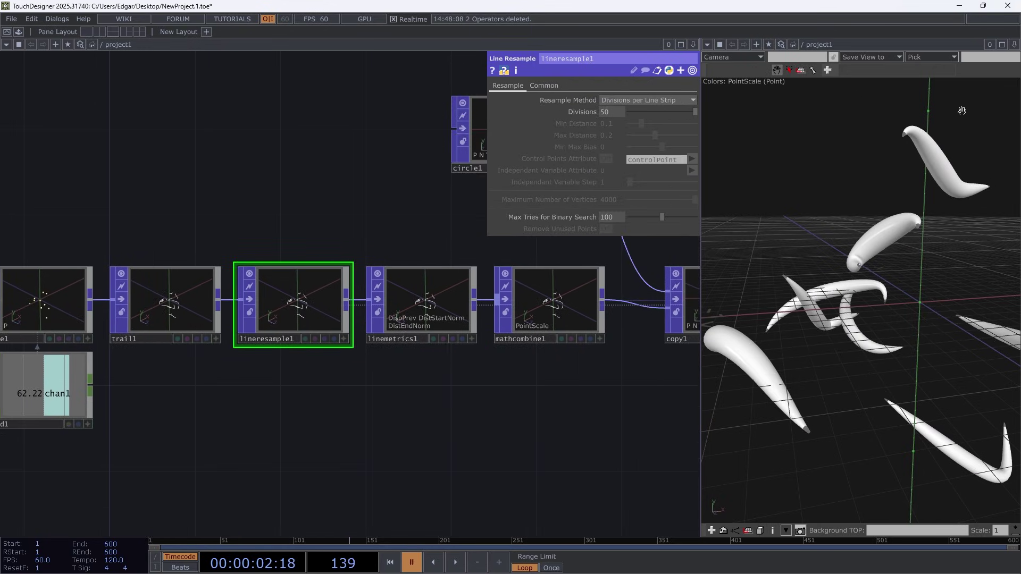
- Examine the shading at the tube tips up close and check the operator info of skin1
middle_click_drag(798, 430, 825, 442)
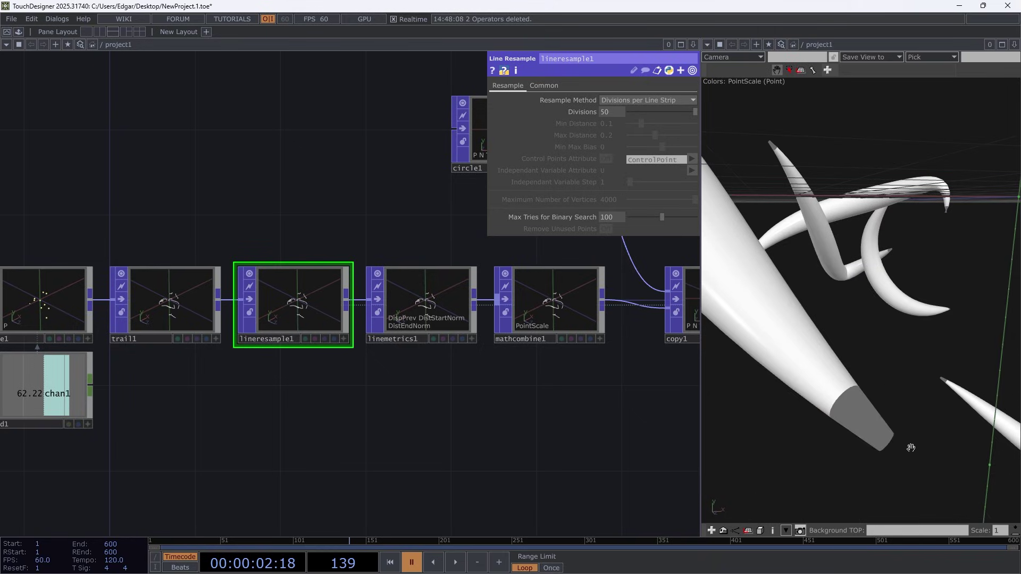
left_click_drag(500, 405, 5, 380)
left_click_drag(879, 326, 889, 318)
middle_click_drag(892, 259, 885, 317)
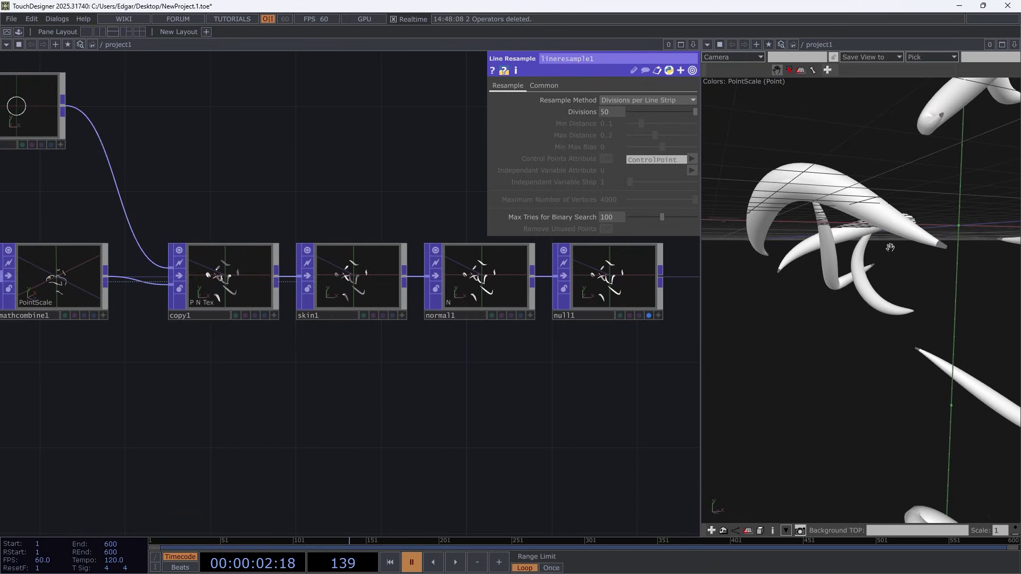
middle_click(376, 281)
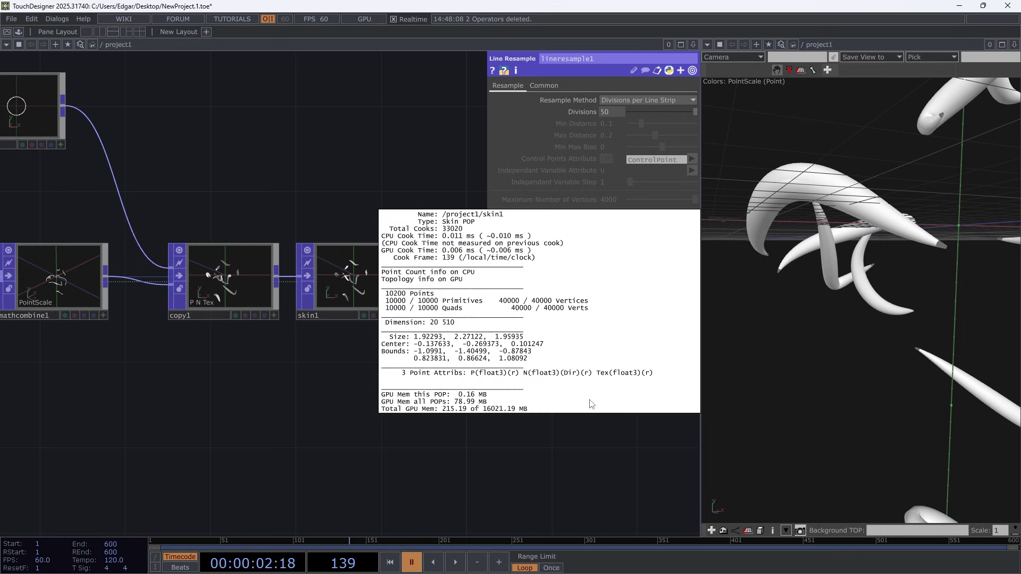
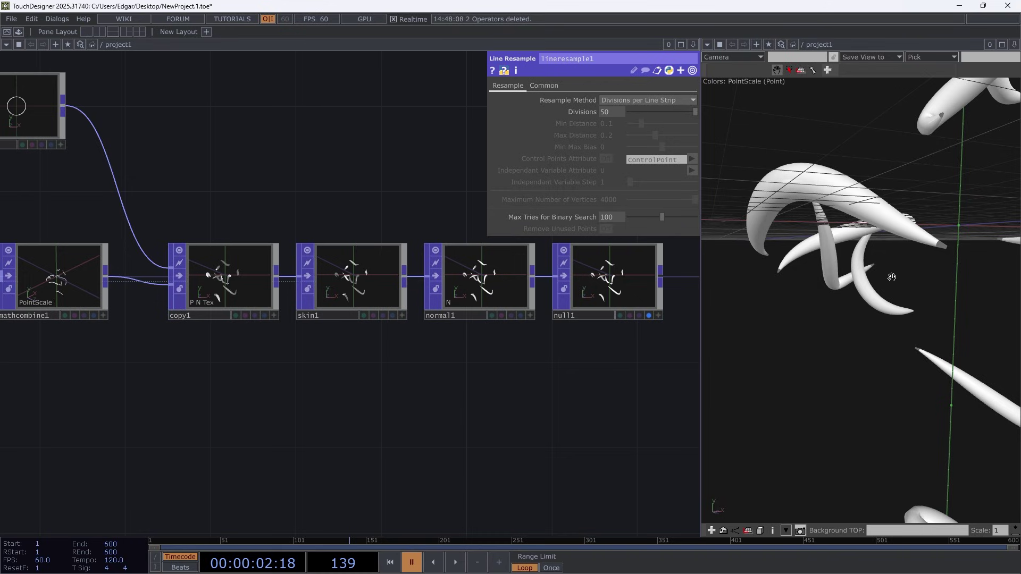
- Display the N point attribute as vectors in the viewer and examine the normals around a tube tip
mouse_move(843, 239)
left_mouse_down()
mouse_move(862, 266)
mouse_move(837, 249)
left_mouse_up()
right_click(826, 166)
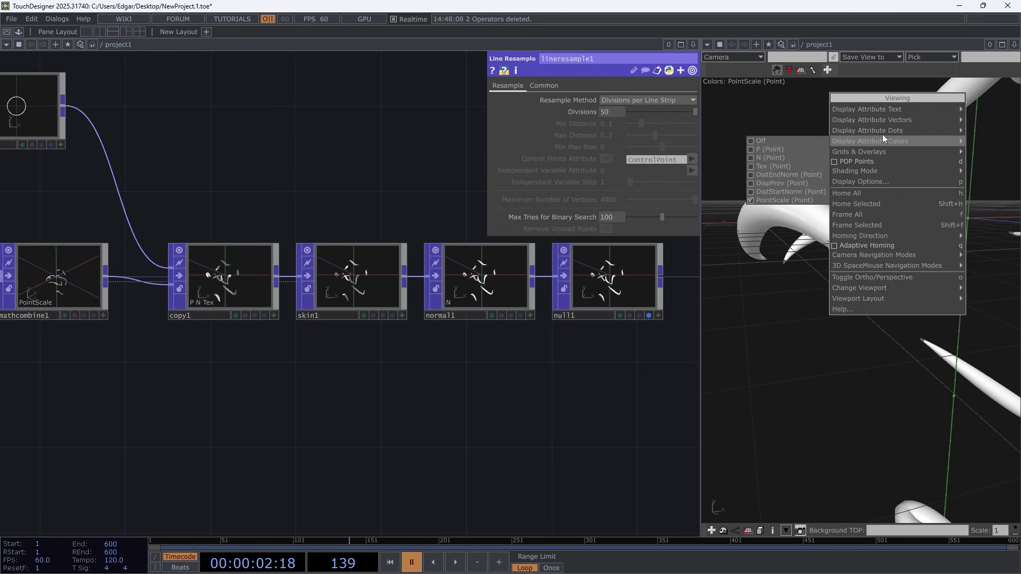
mouse_move(893, 140)
mouse_move(905, 122)
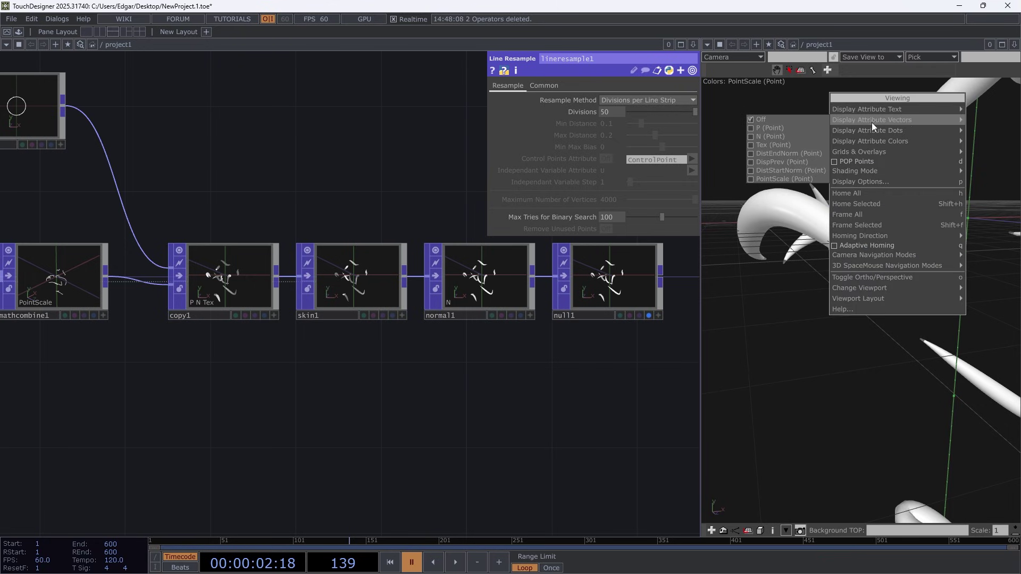
left_click(776, 137)
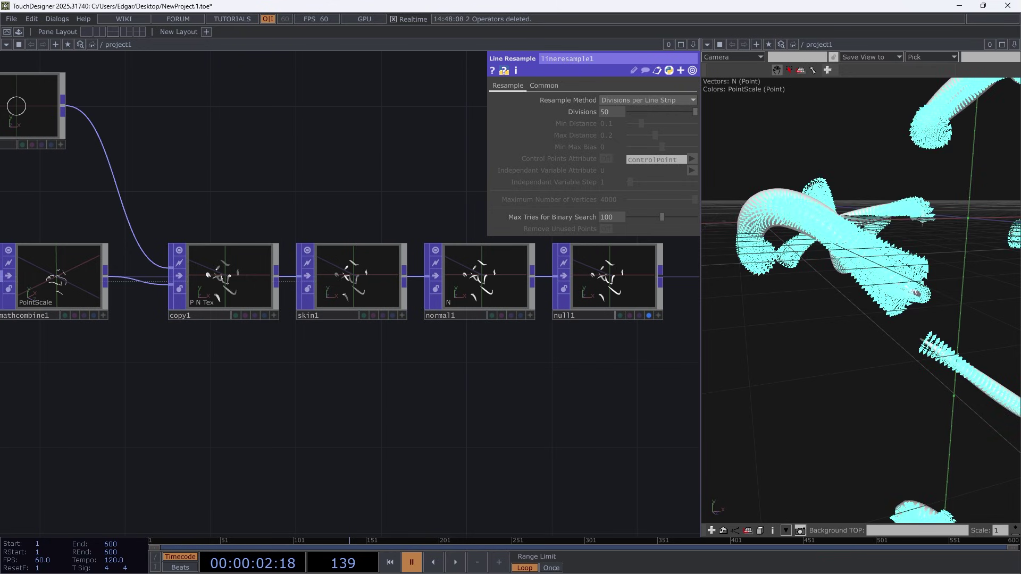
middle_click_drag(935, 277, 957, 249)
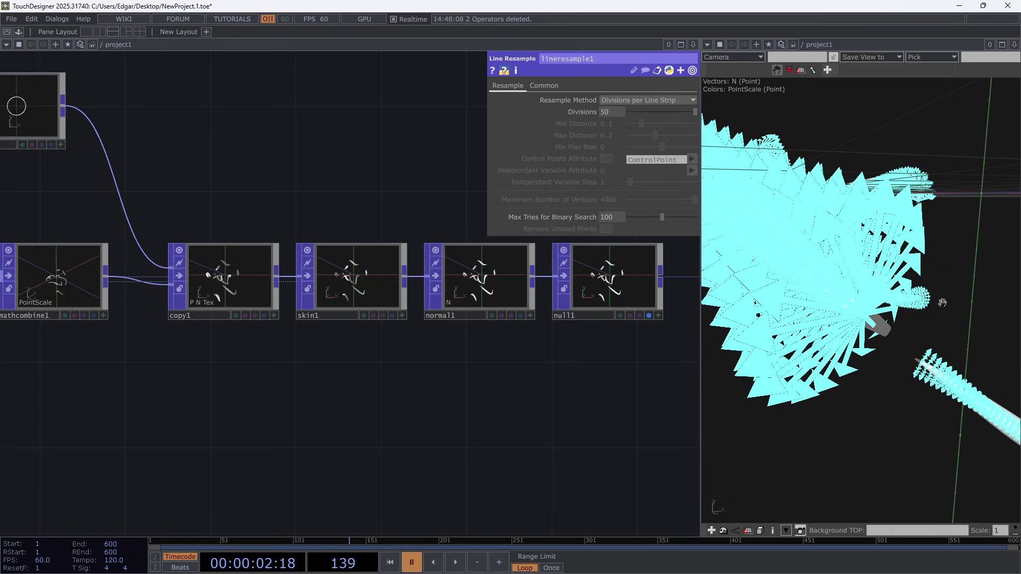
middle_click_drag(942, 302, 918, 185)
left_click_drag(917, 186, 845, 208)
left_click_drag(992, 262, 960, 248)
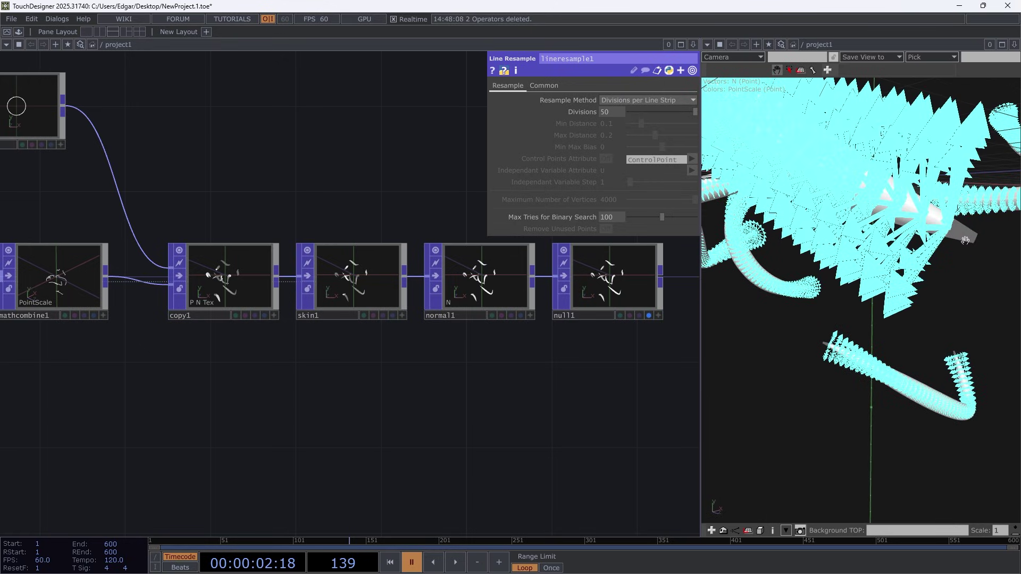
- Set the Divisions of lineresample1 to 10 and check the normals at the tube ends
scroll(207, 418, "down", 3)
left_click_drag(206, 418, 426, 406)
scroll(250, 342, "down", 1)
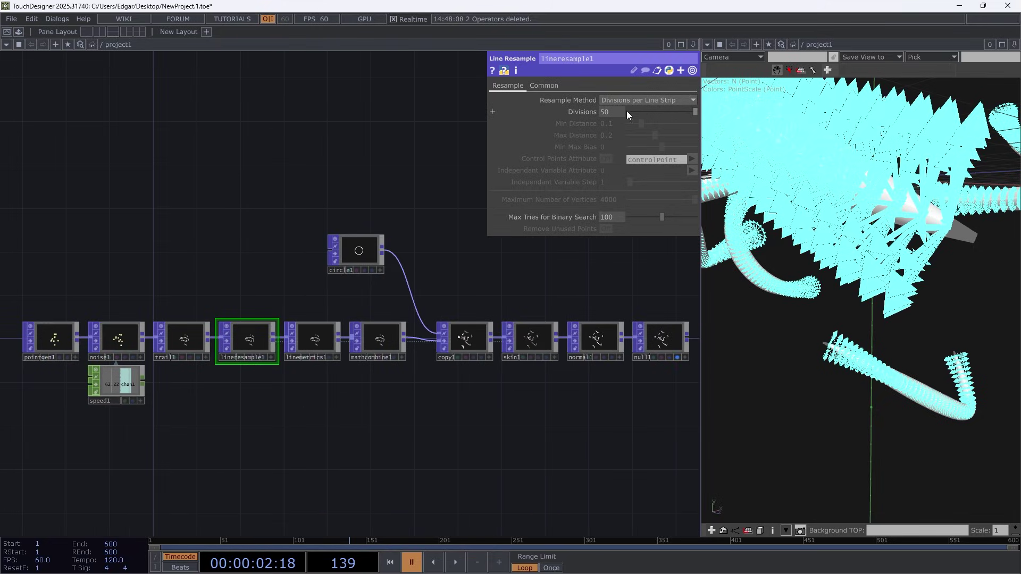
type("10")
key("Return")
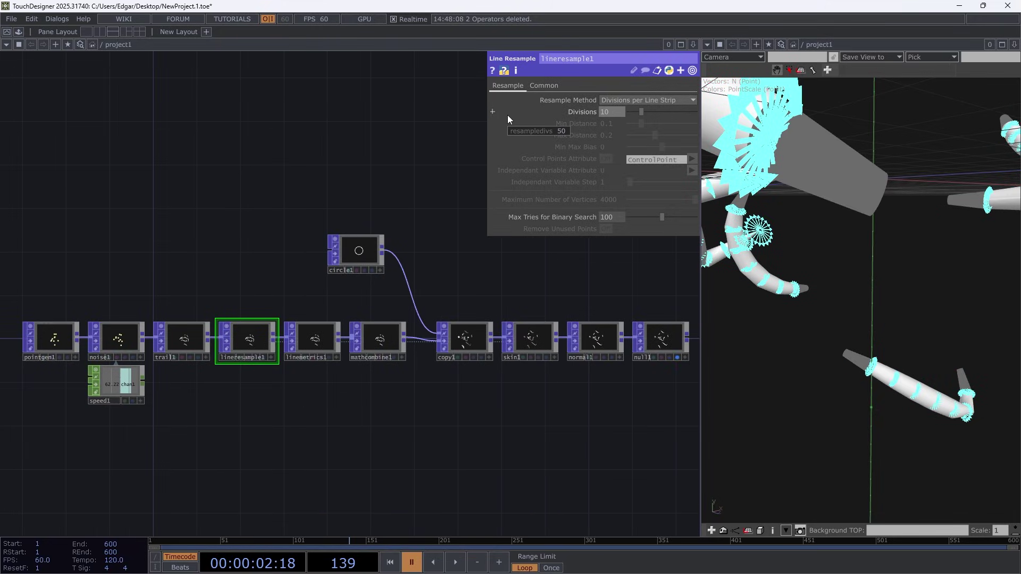
left_click_drag(929, 178, 916, 286)
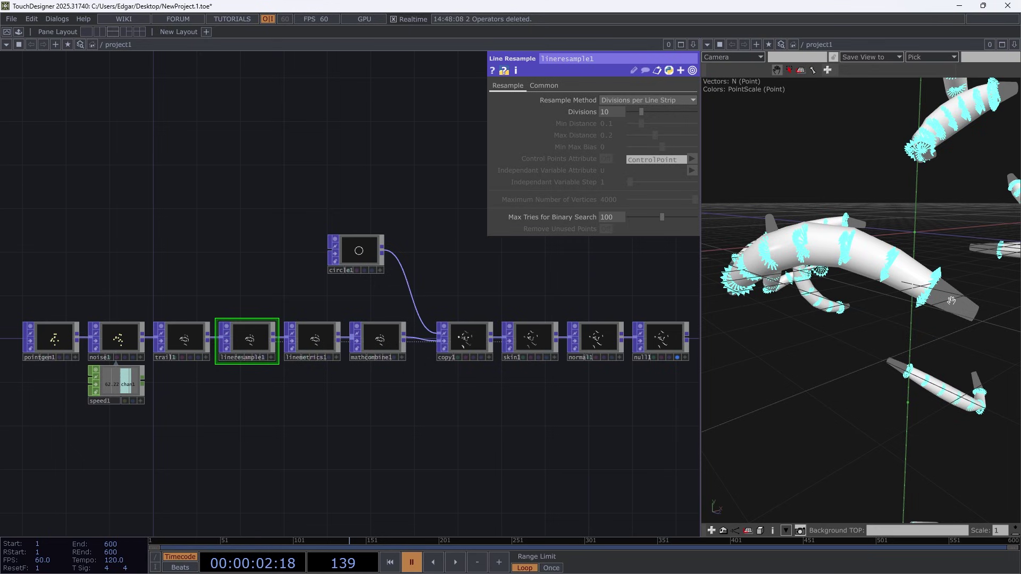
left_click_drag(952, 301, 910, 304)
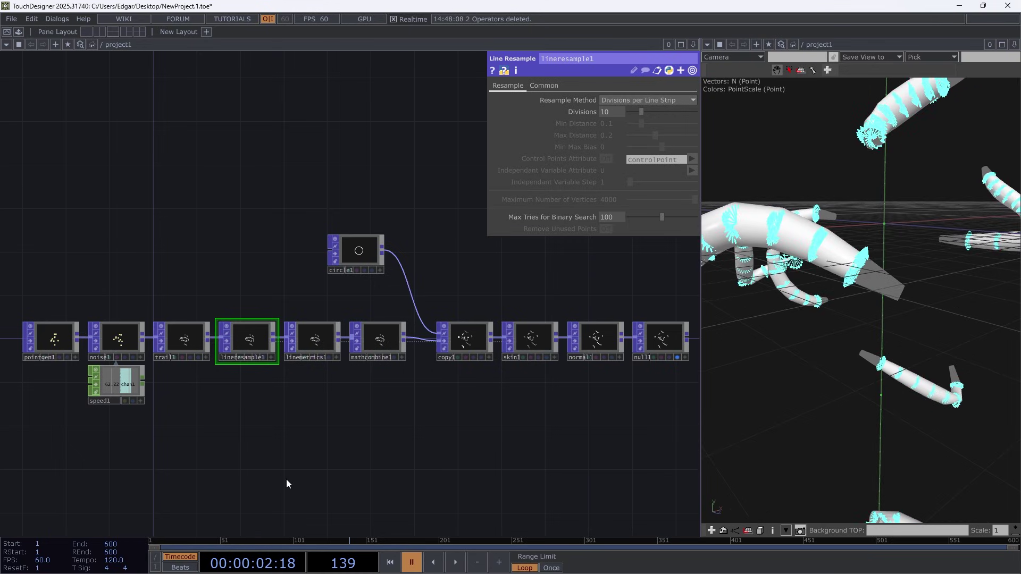
- Set Map to Low for PointScale in mathcombine1 to 0.001 so the tube ends keep a tiny radius
left_click(381, 344)
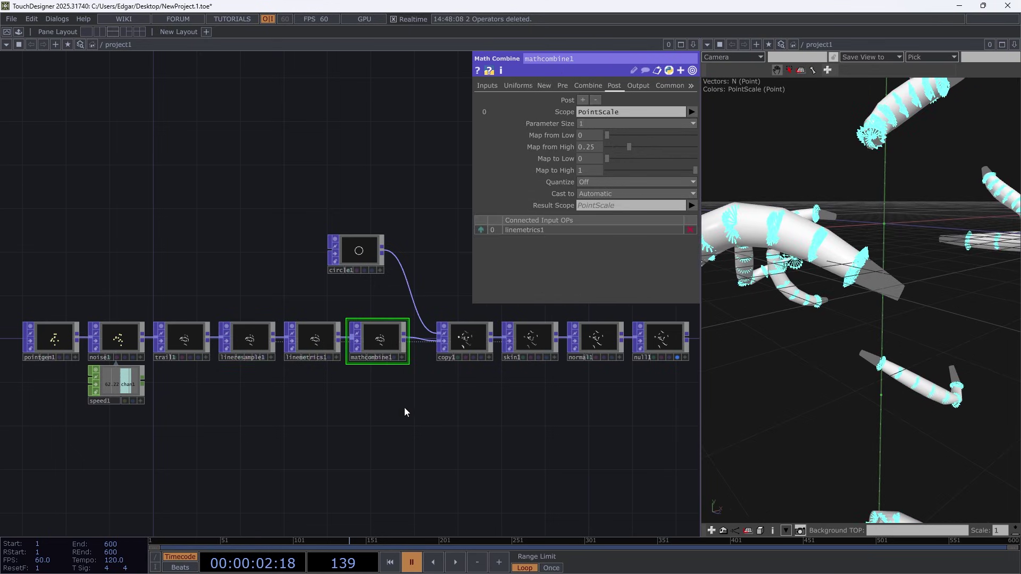
scroll(386, 356, "up", 3)
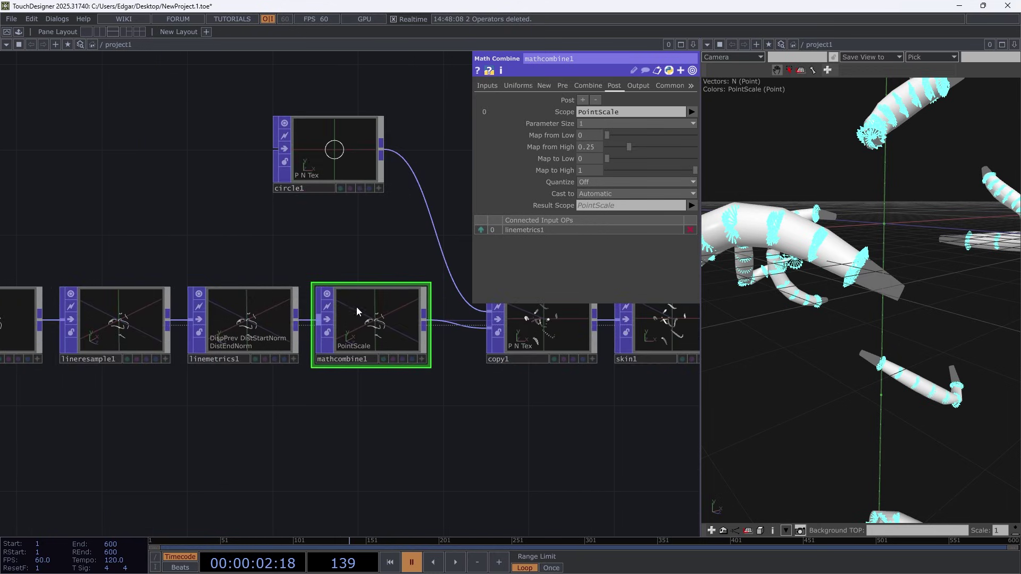
scroll(381, 330, "up", 3)
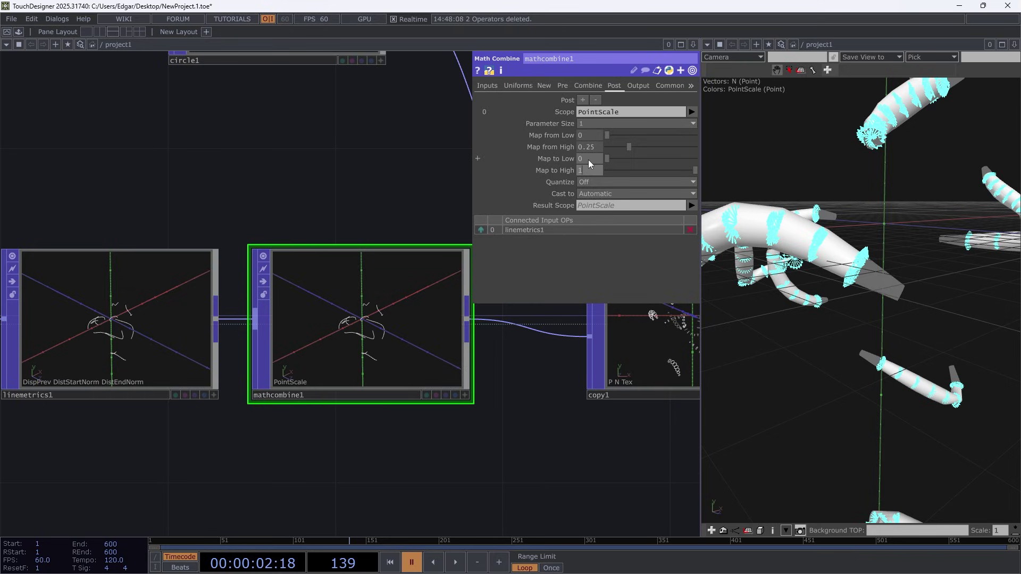
middle_click_drag(592, 162, 606, 183)
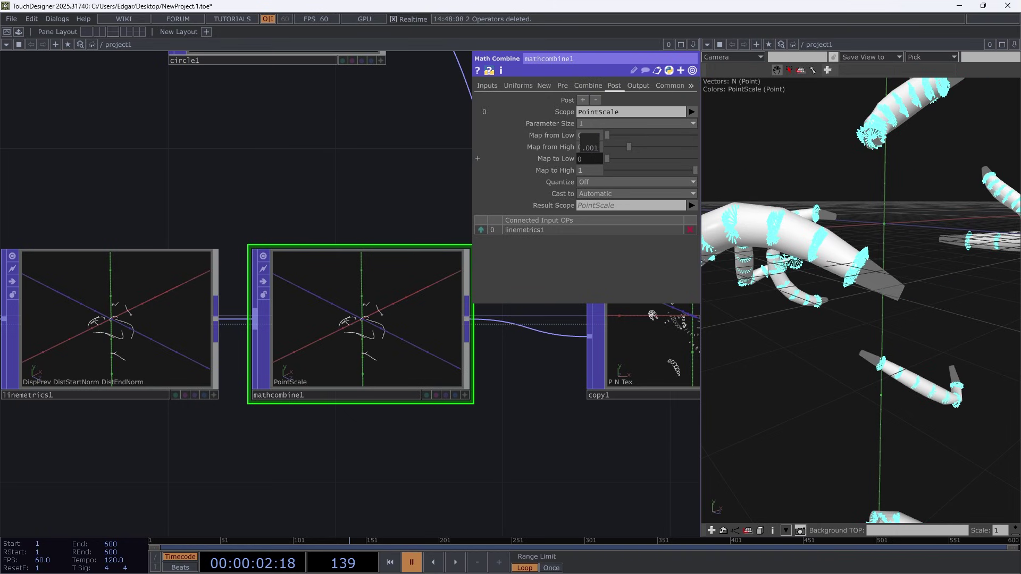
mouse_move(590, 138)
middle_mouse_down()
mouse_move(592, 164)
mouse_move(589, 138)
middle_mouse_up()
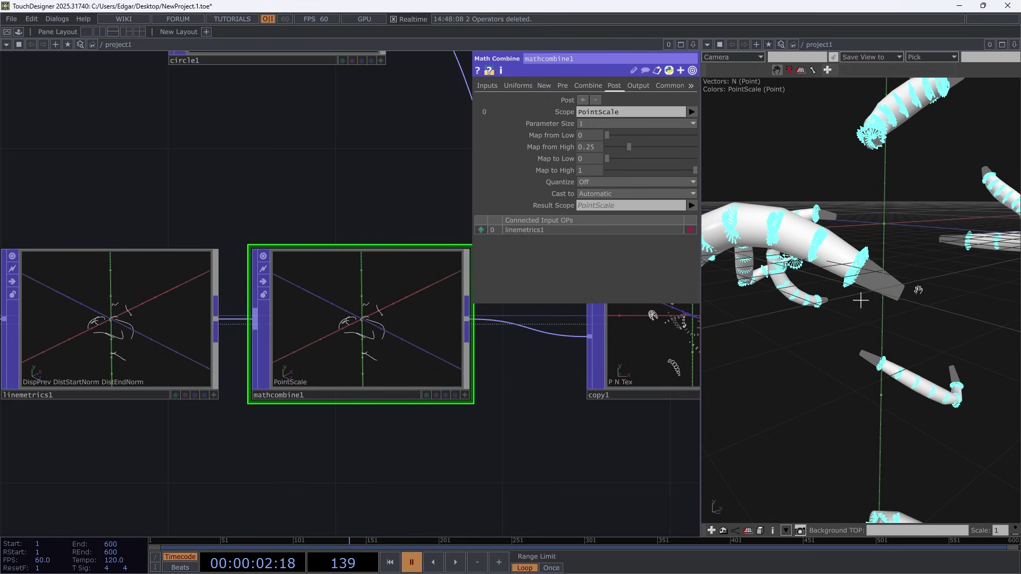
left_click_drag(911, 282, 853, 282)
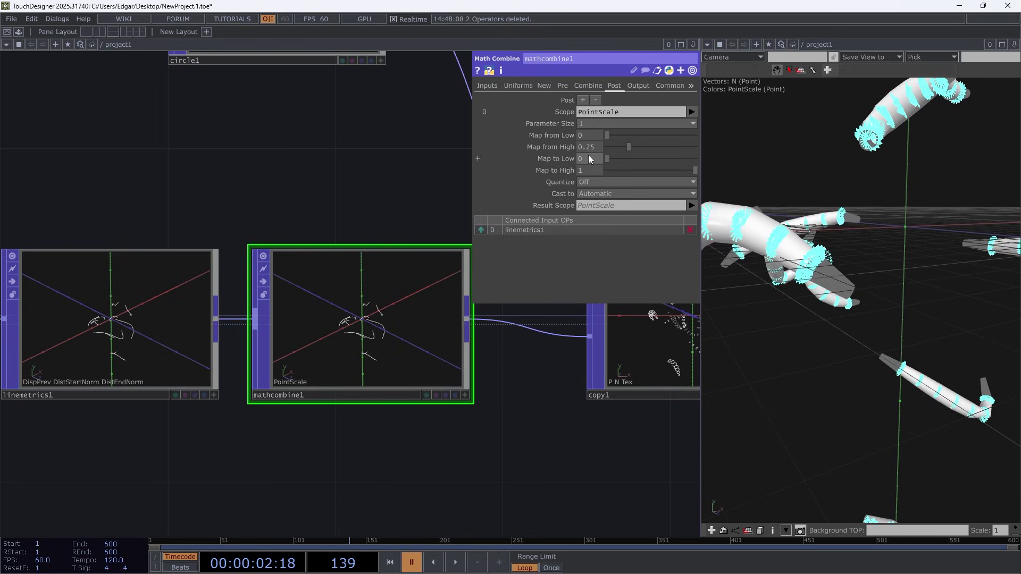
middle_click_drag(590, 160, 599, 195)
left_click_drag(887, 306, 898, 302)
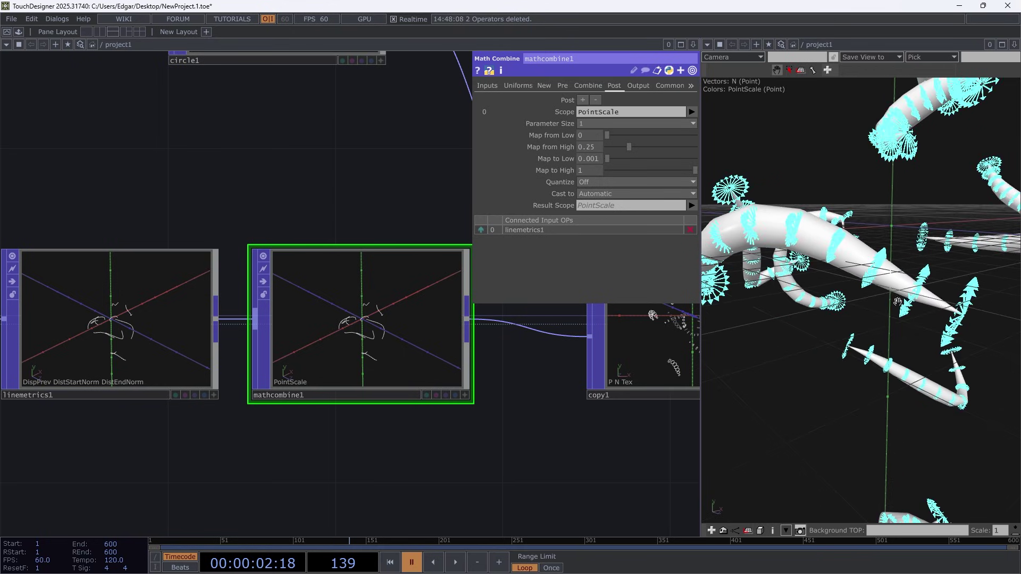
- Turn off the attribute vector display in the viewer and resume playback
right_click(842, 109)
mouse_move(862, 136)
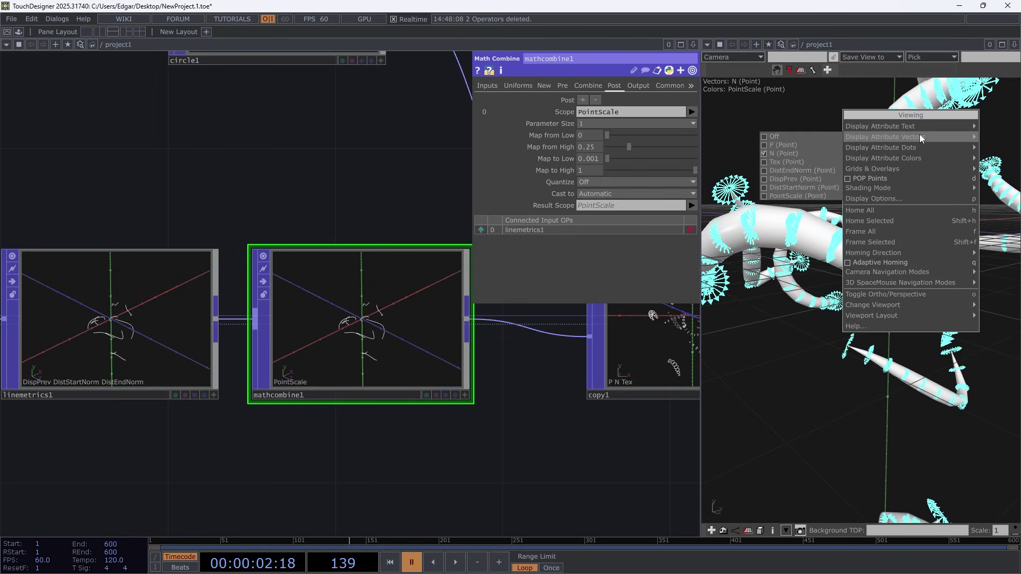
left_click(805, 136)
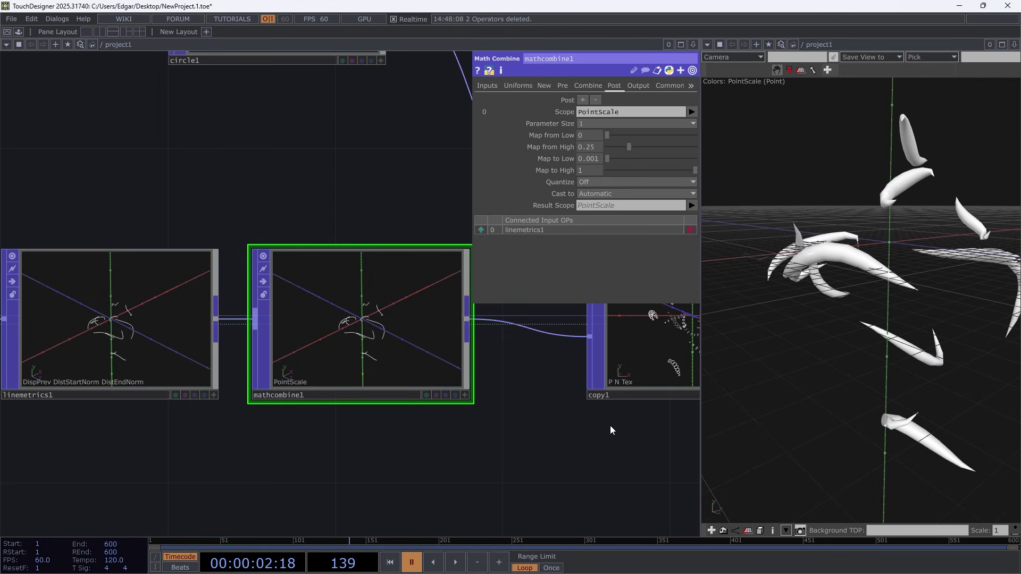
key("space")
scroll(611, 425, "down", 4)
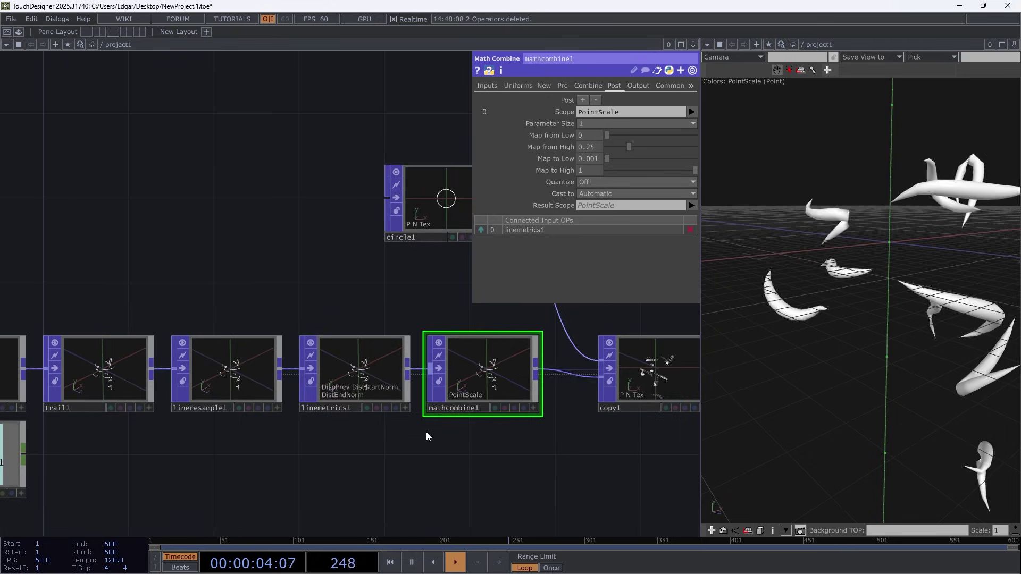
- Raise the Divisions of lineresample1 to 50, check the tubes' smoothness, and increase the value to 100
left_click(225, 378)
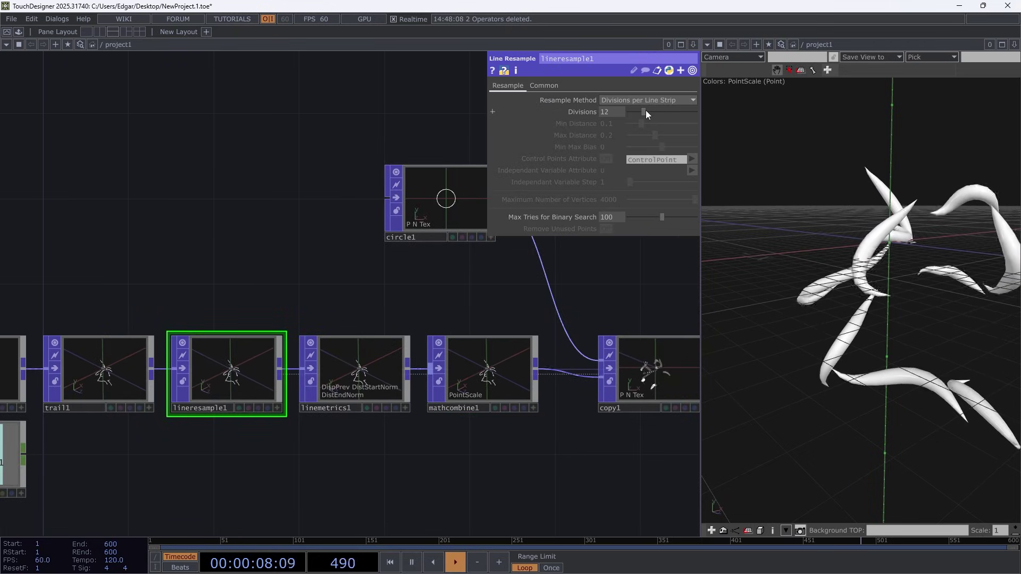
left_click_drag(646, 110, 705, 113)
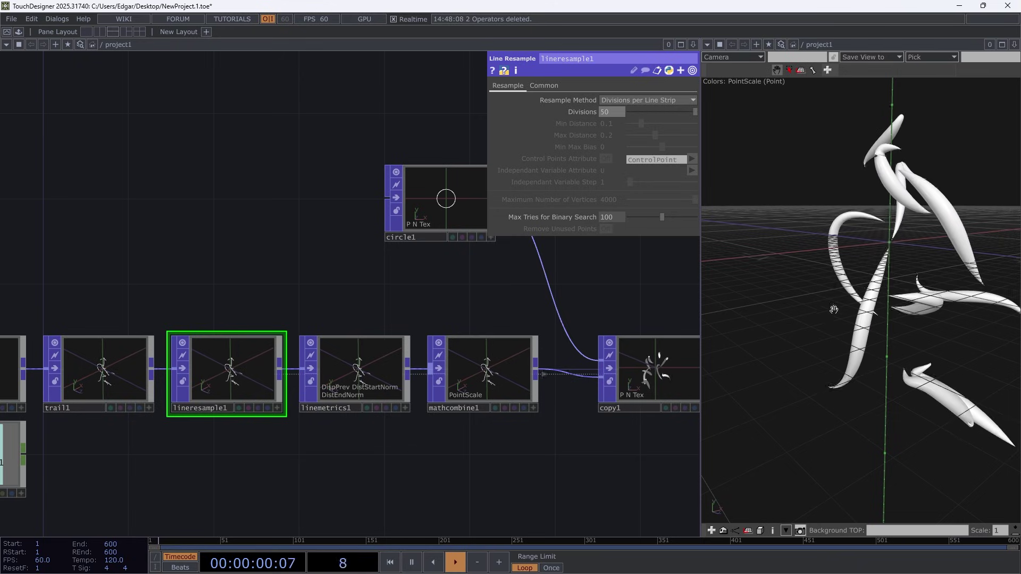
left_click_drag(919, 295, 948, 223)
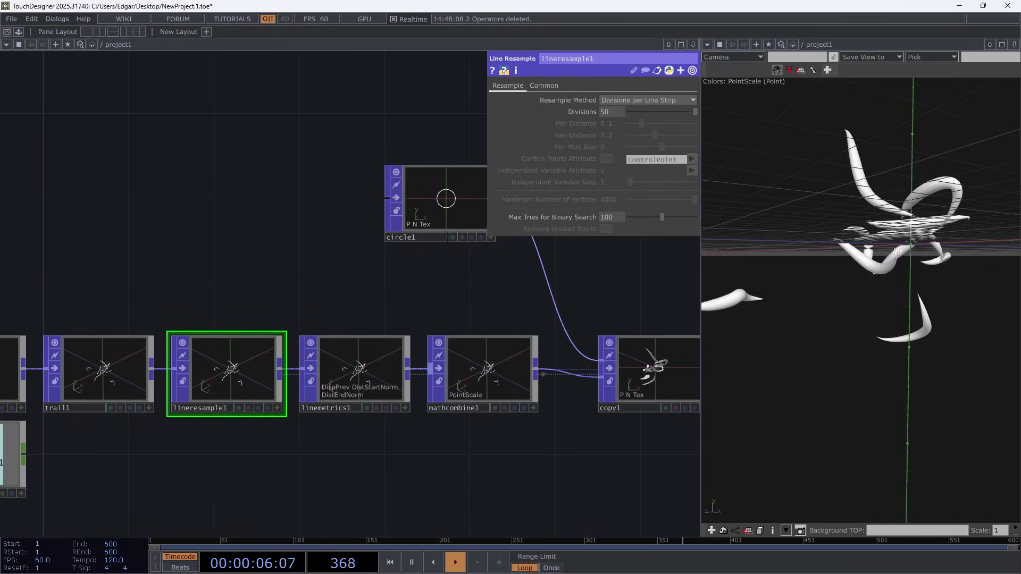
scroll(948, 224, "up", 2)
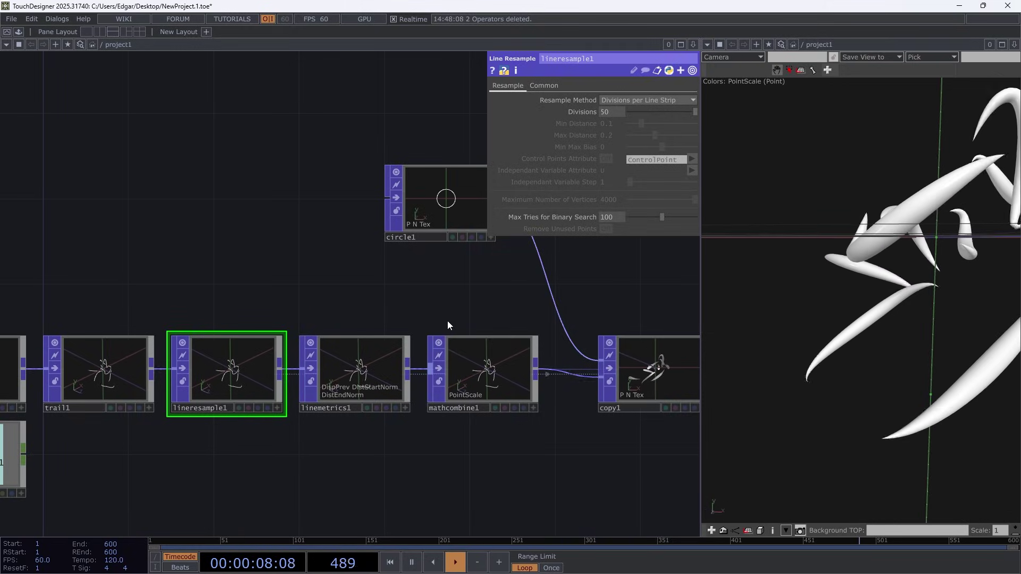
scroll(332, 303, "down", 3)
left_click(606, 112)
type("100")
key("Return")
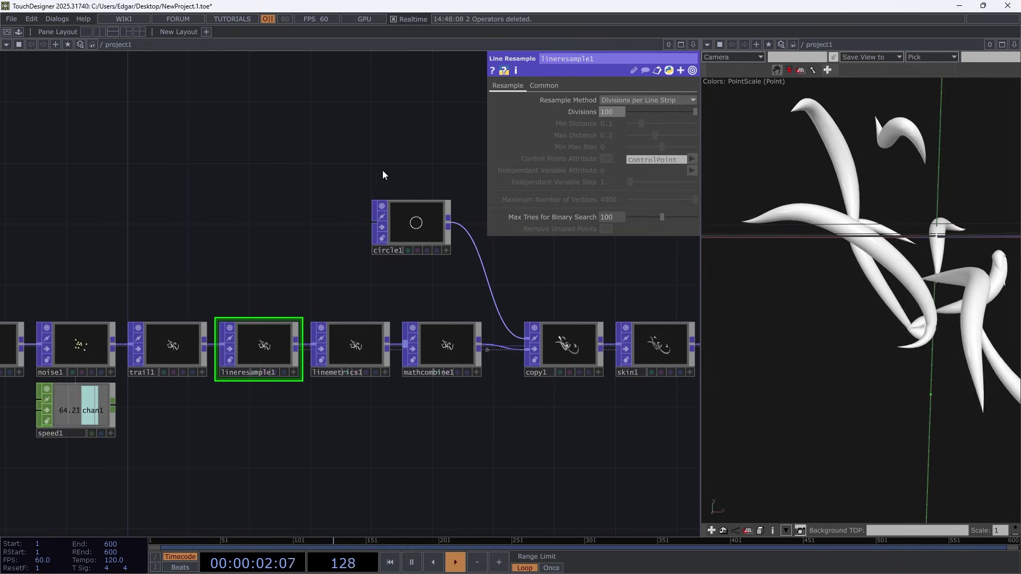
- Set both Radius values of circle1 to 0.02 and the Trail Length of trail1 to 0.5 seconds
left_click(412, 223)
middle_click_drag(564, 137, 535, 125)
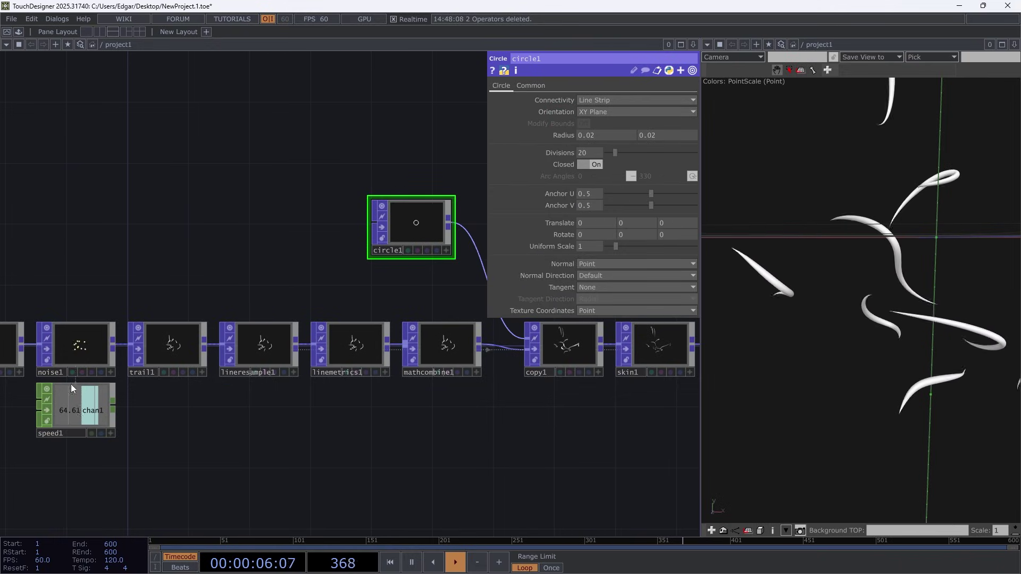
left_click(141, 348)
left_click(606, 127)
type("0.5")
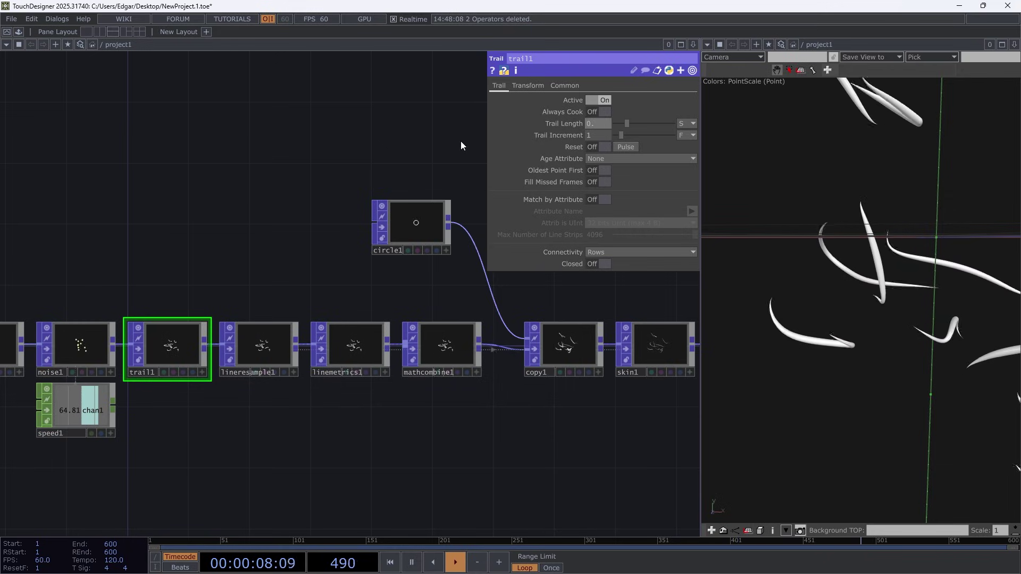
key("Return")
left_click(416, 222)
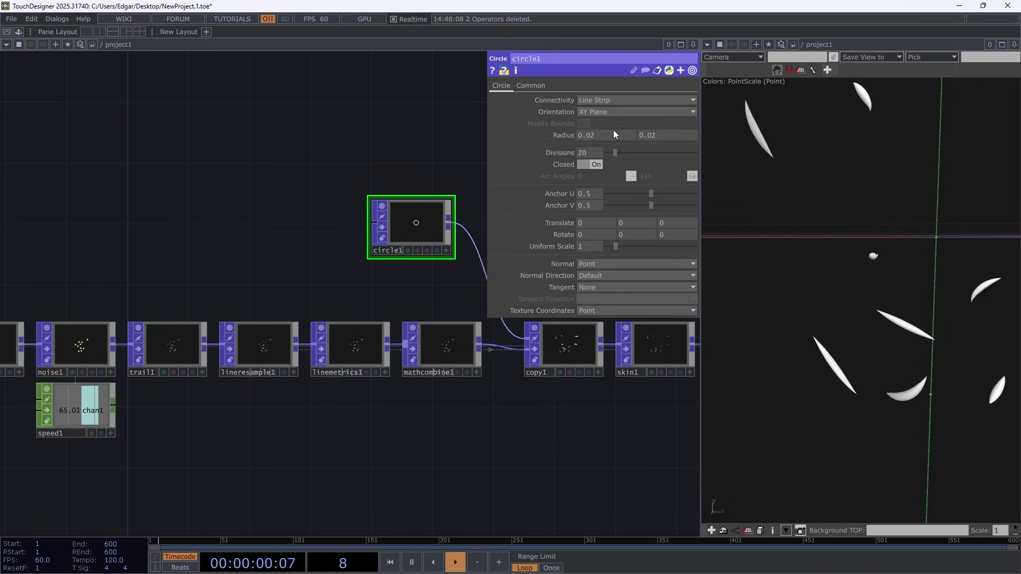
- Set the Number of Points in pointgen1 to 1000 and view the whole swarm of tubes
scroll(273, 335, "down", 5)
left_click(115, 341)
left_click(592, 123)
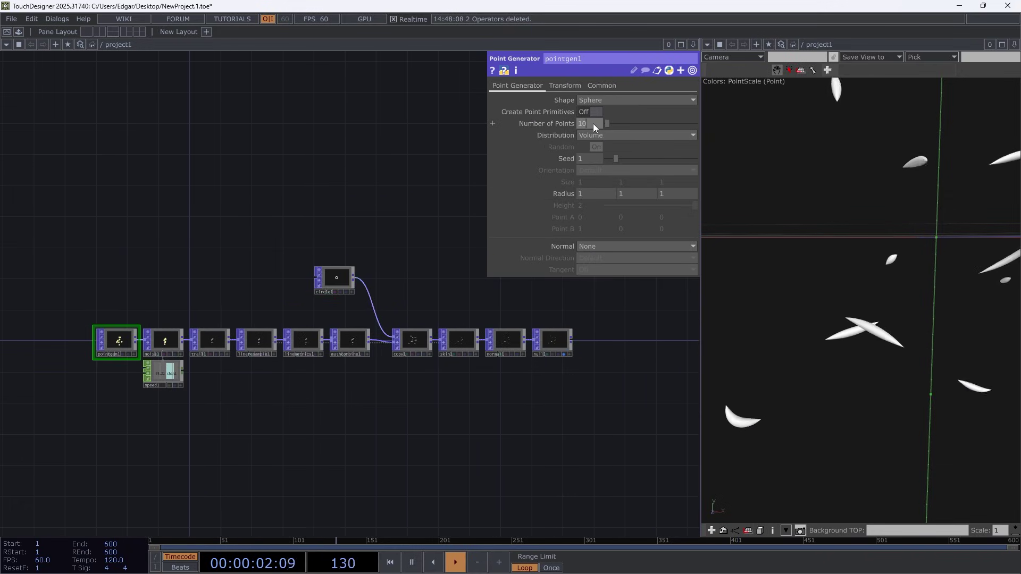
type("1000")
key("Return")
scroll(771, 260, "down", 3)
left_click_drag(771, 260, 922, 280)
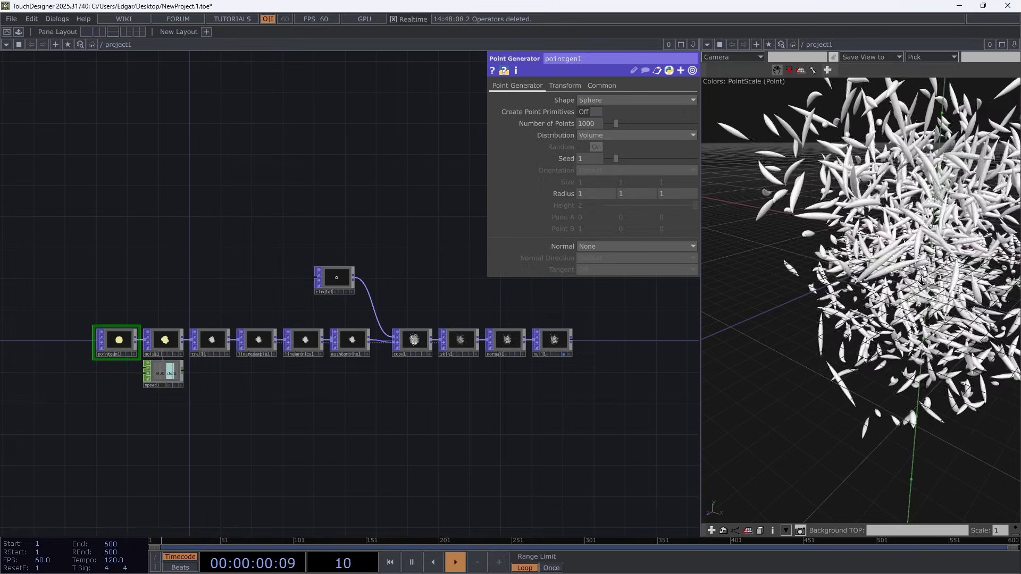
- Pause playback and examine the tapered tubes up close in the viewer
key("space")
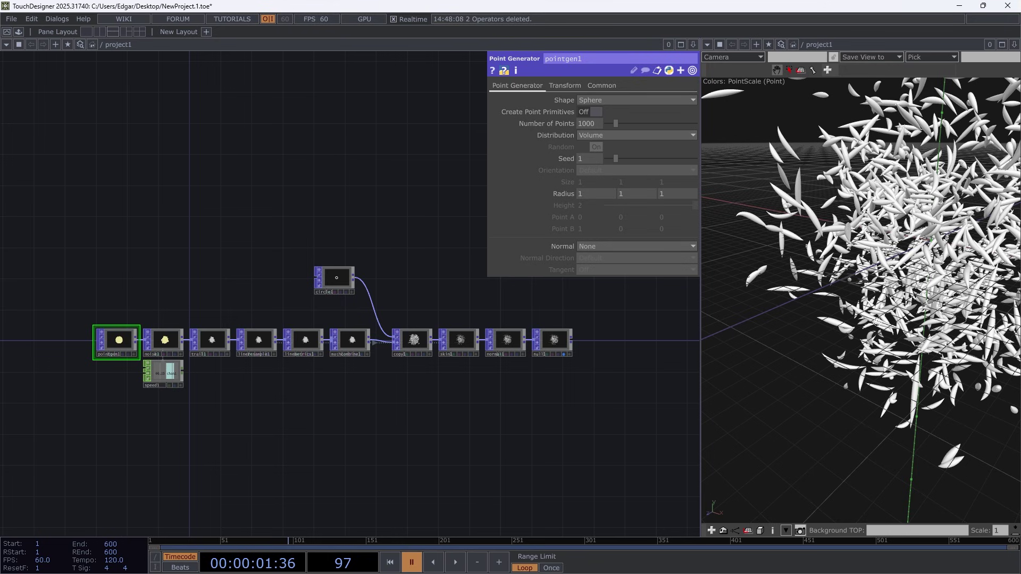
left_click_drag(876, 320, 914, 254)
scroll(893, 280, "up", 4)
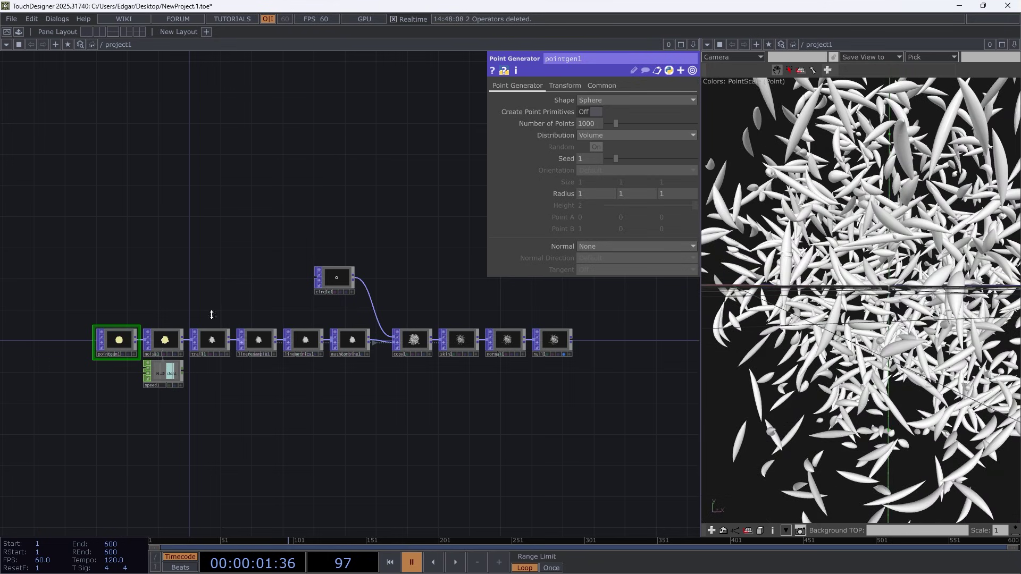
- Tidy the network by moving circle1 directly above mathcombine1
left_click_drag(53, 215, 630, 480)
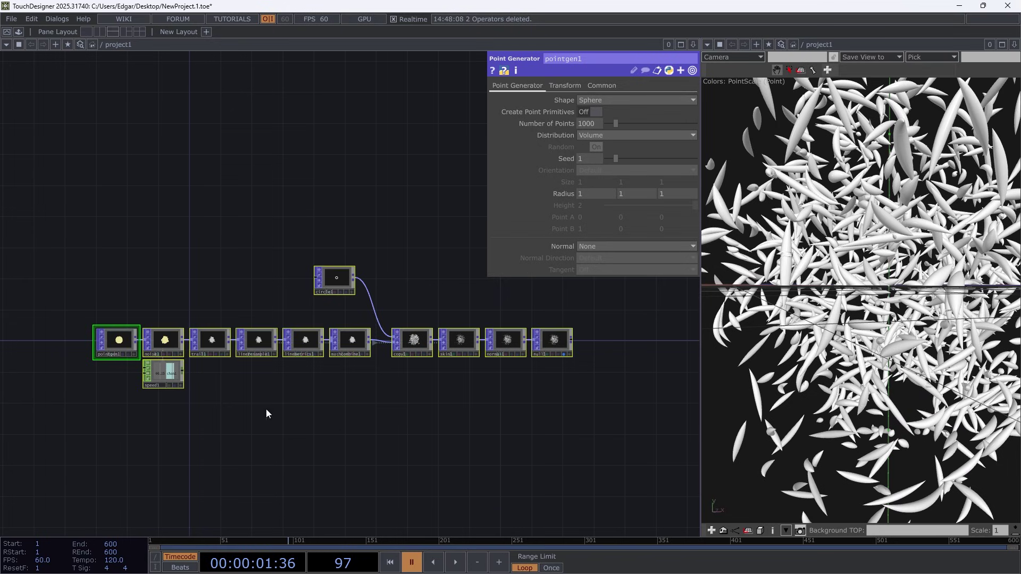
left_click_drag(335, 280, 351, 311)
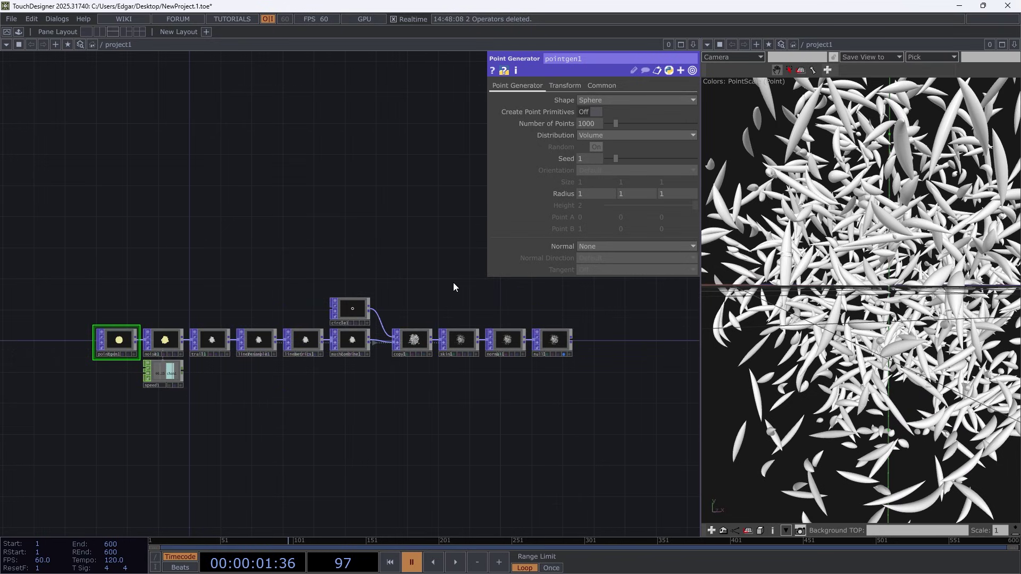